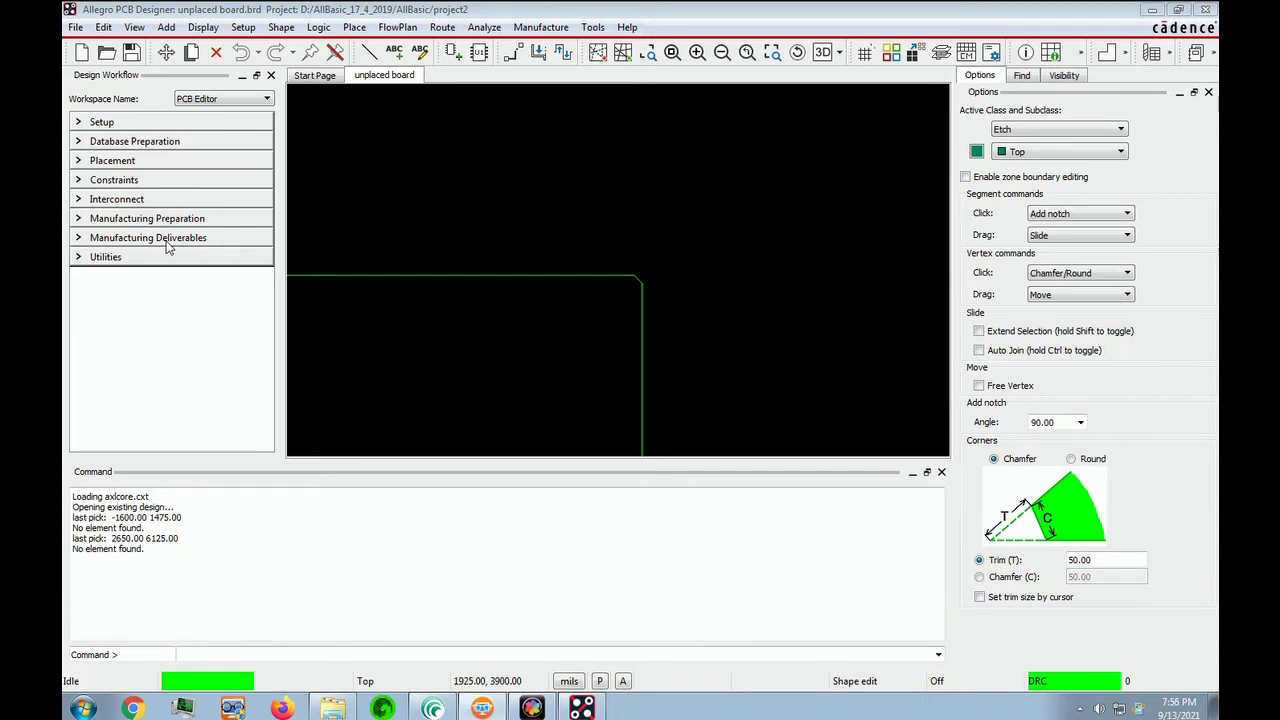
Step: Open the physical constraints and show the Physical Constraint Set worksheet for all layers
click(92, 125)
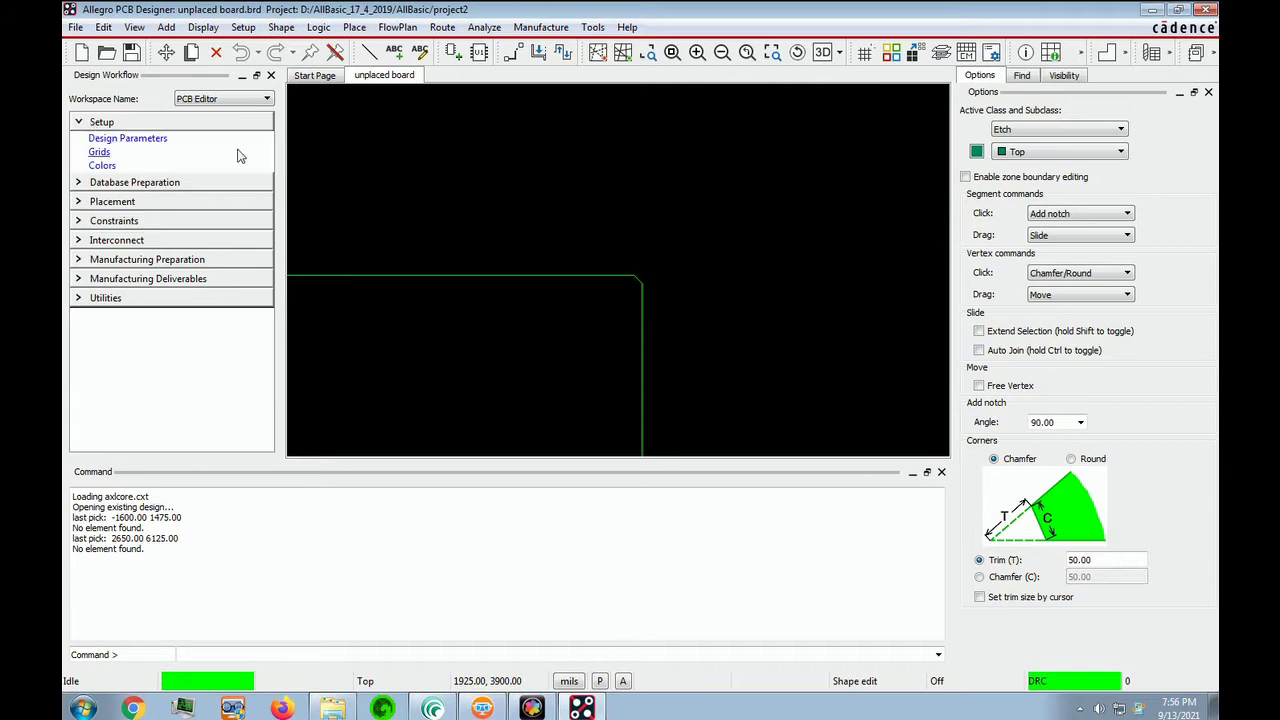
click(100, 222)
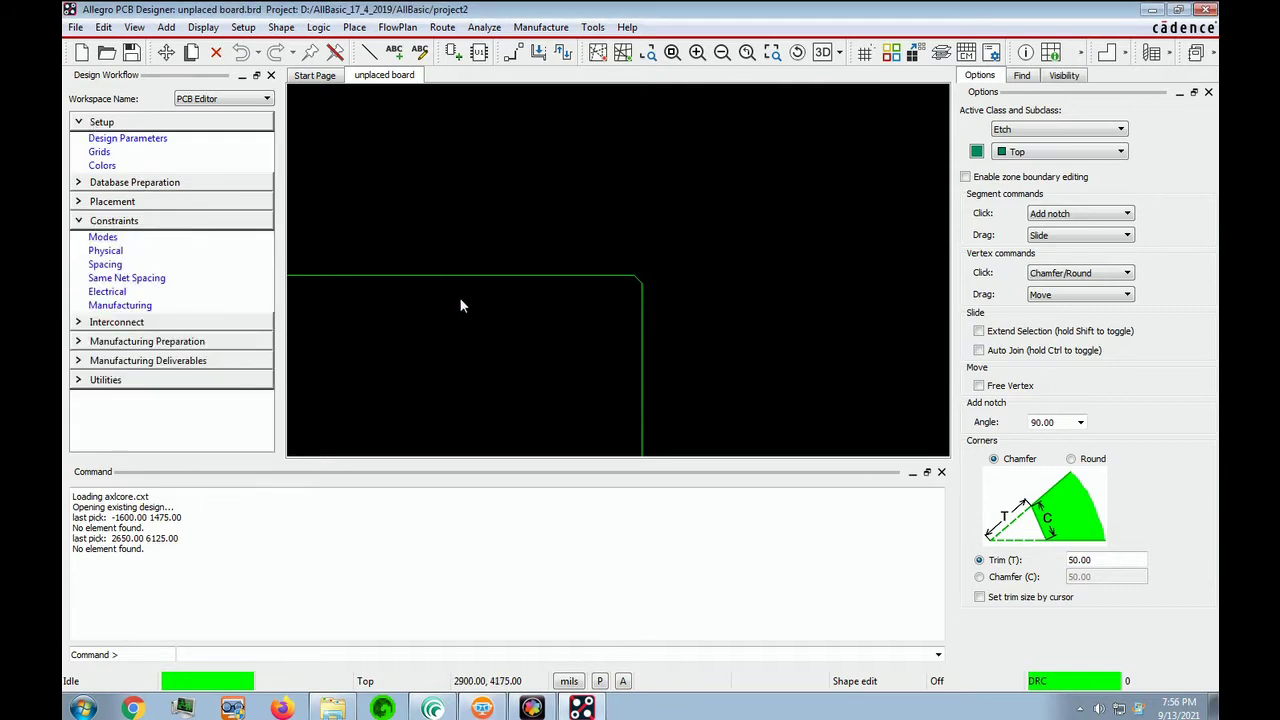
click(105, 251)
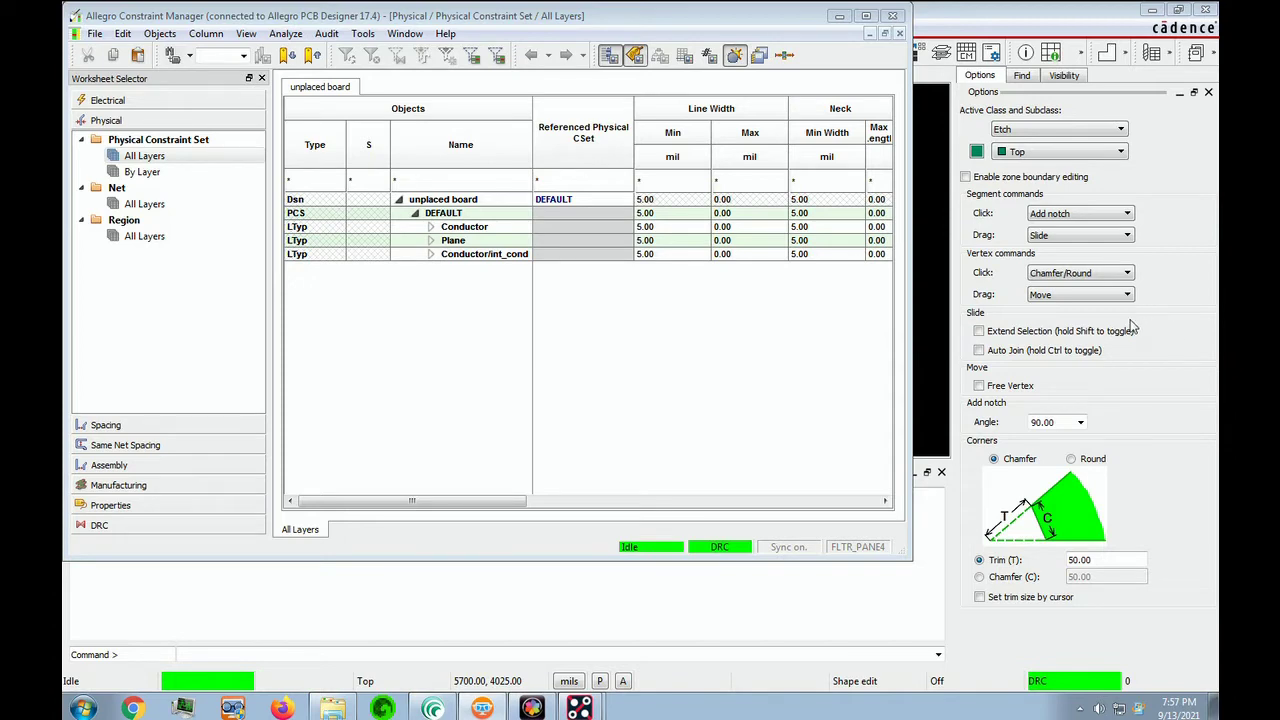
click(160, 158)
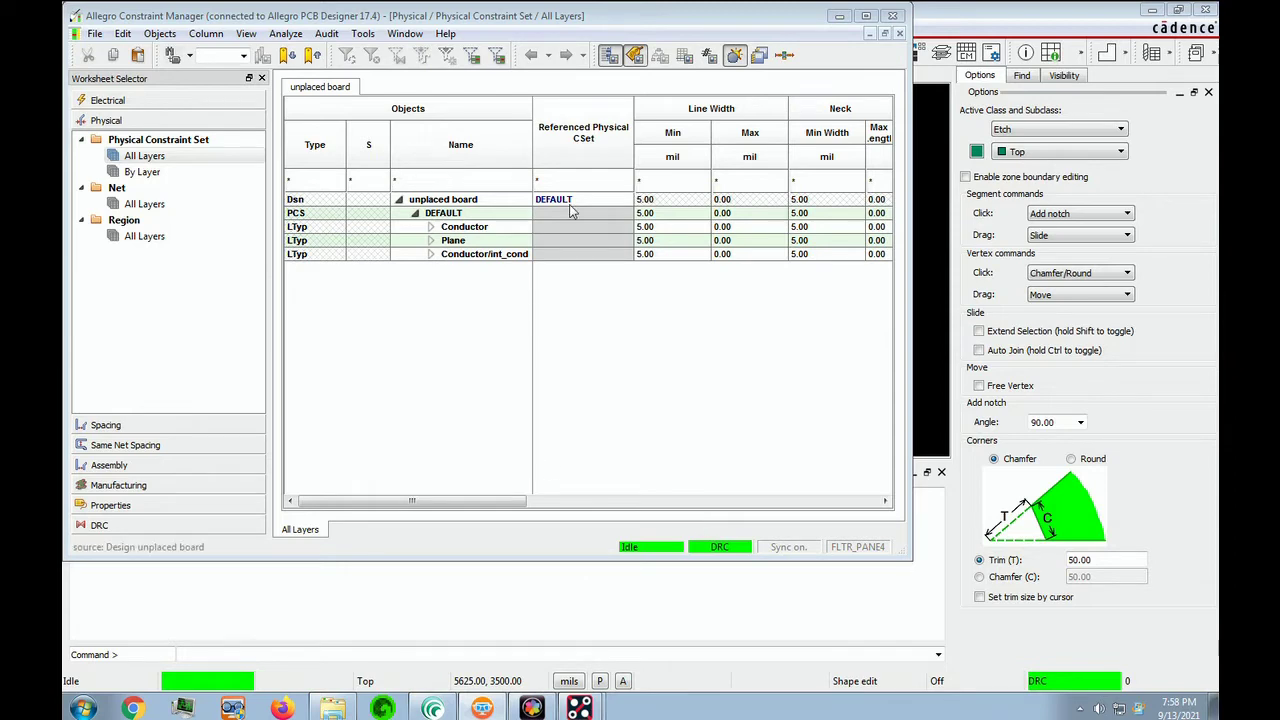
Step: Expand the Conductor, Plane and Conductor/int_cond layer types of the DEFAULT constraint set to list their layers
click(432, 229)
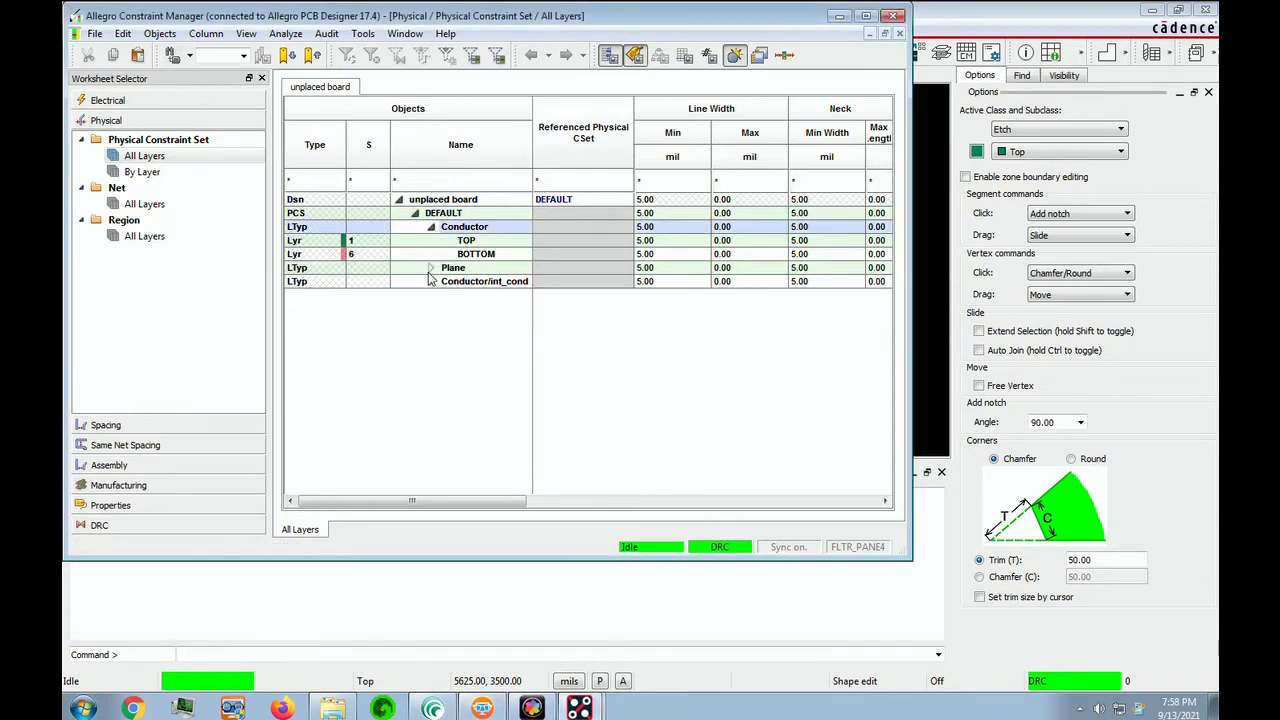
click(431, 269)
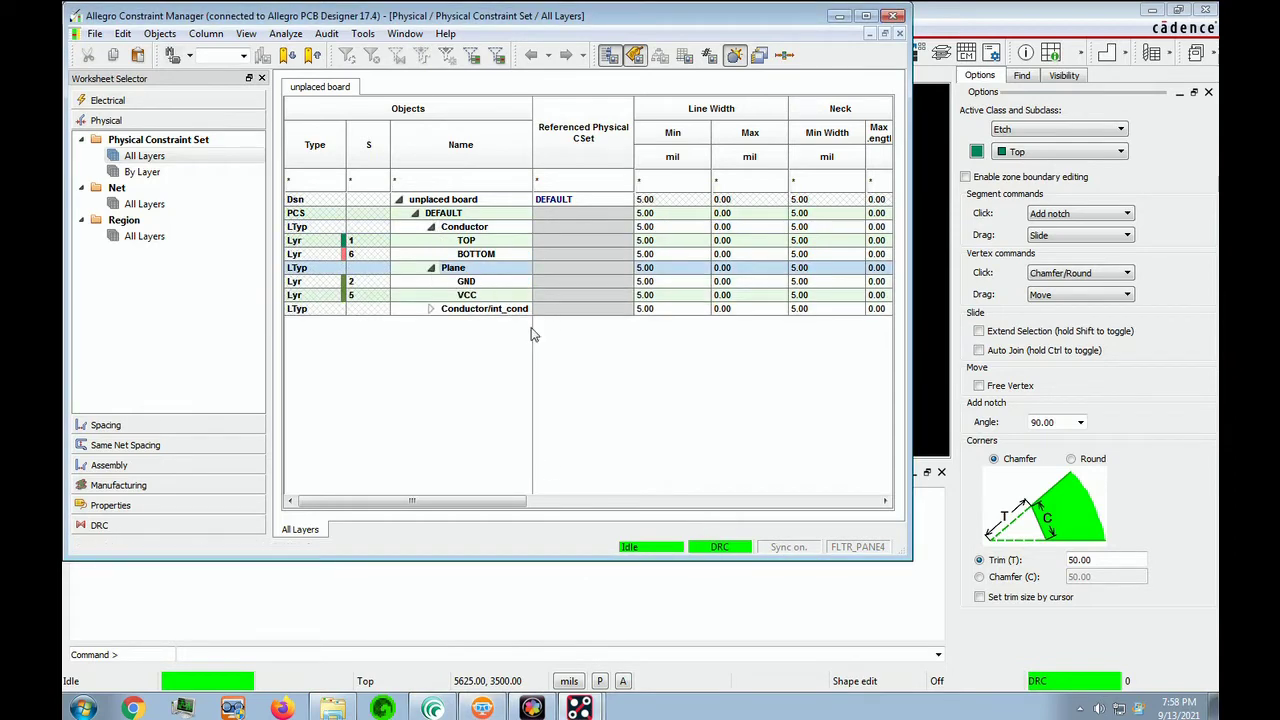
click(431, 309)
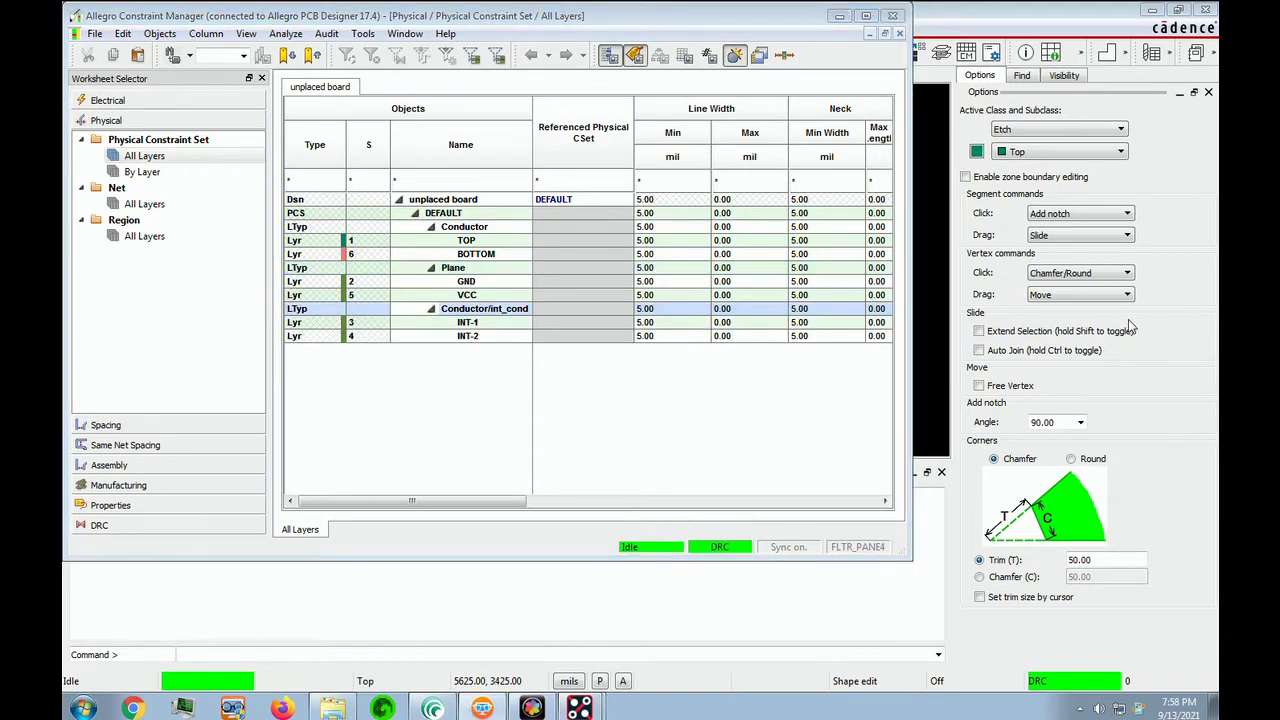
Step: Set the DEFAULT set's minimum line width to 9 mil for Conductor and 7 mil for Conductor/int_cond and Plane
click(517, 230)
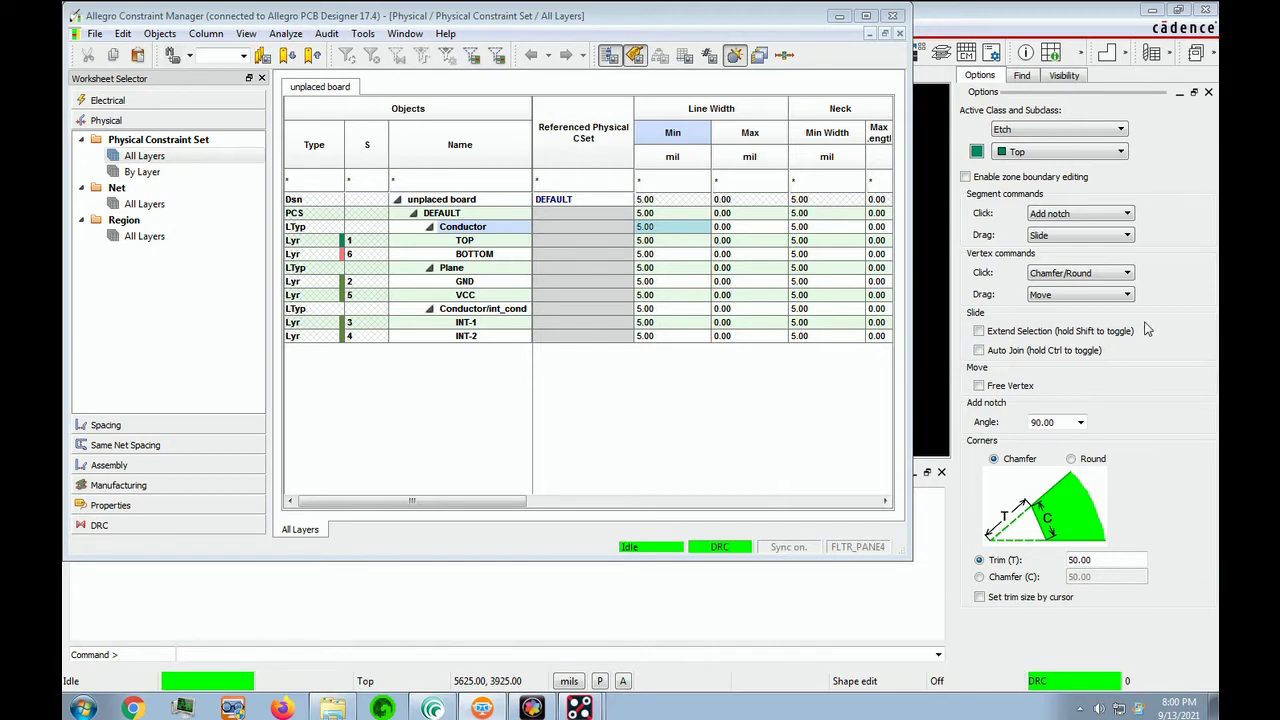
text(9)
key(Return)
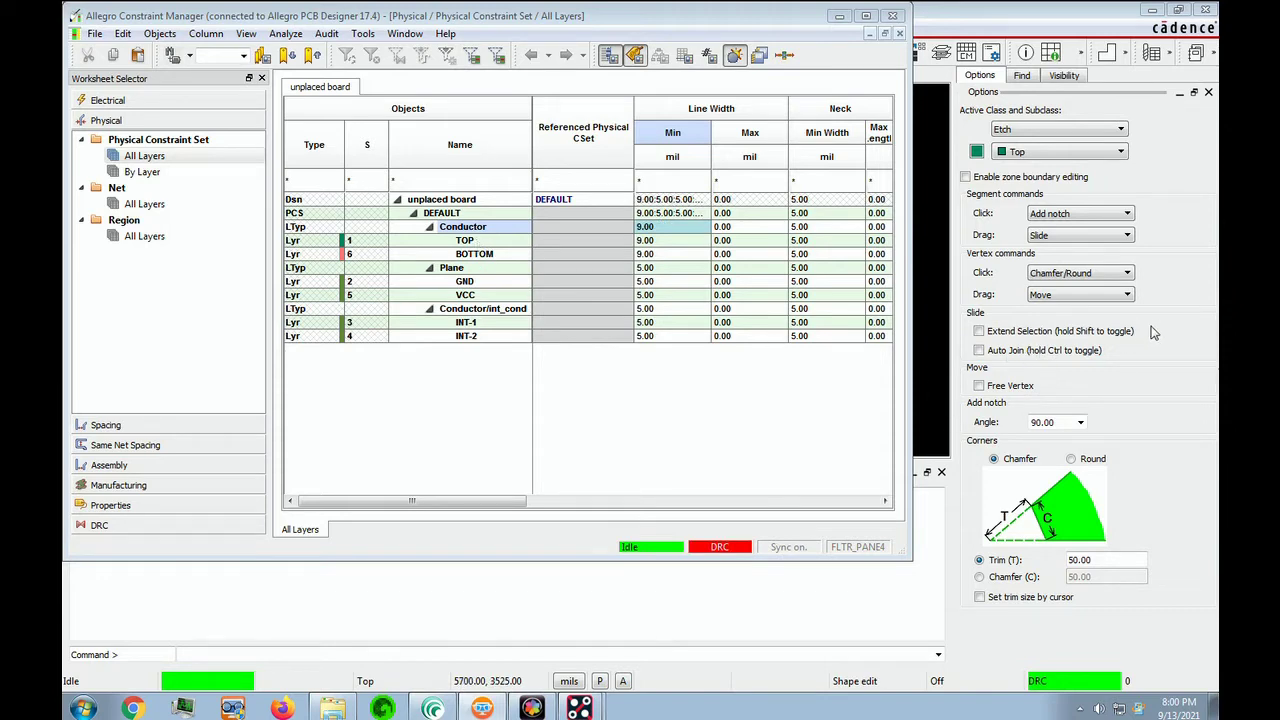
click(470, 310)
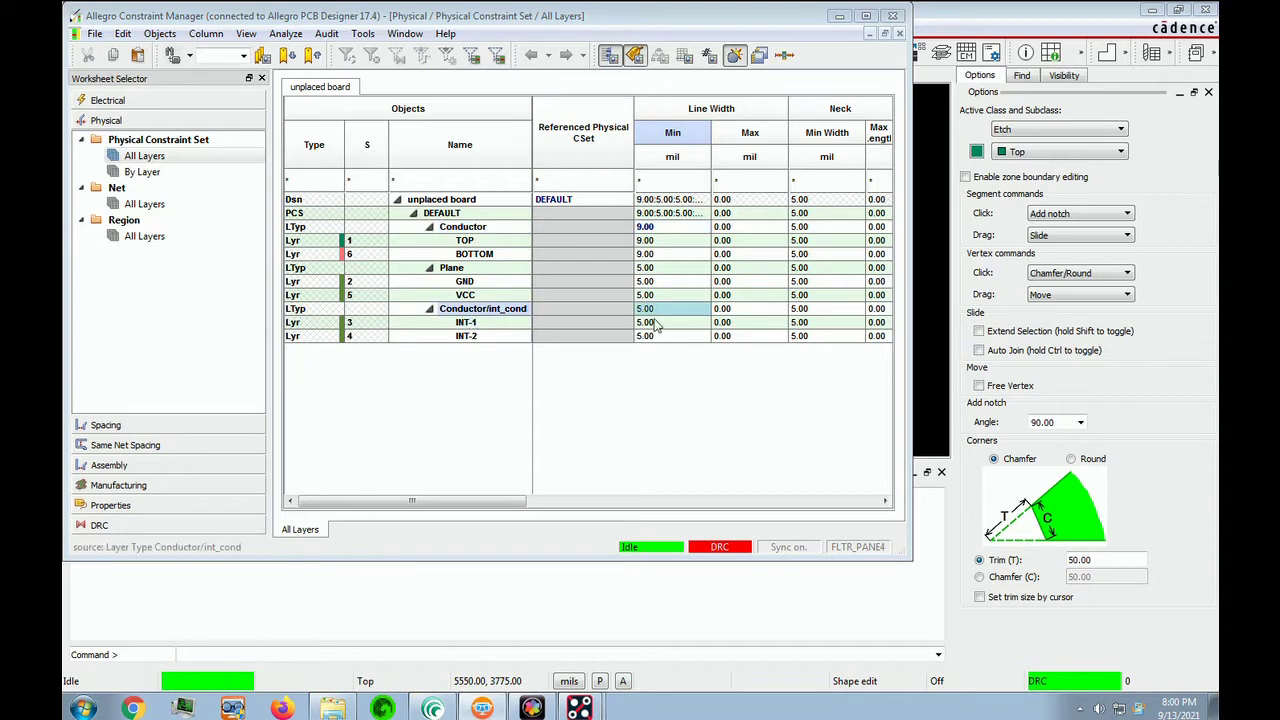
text(7)
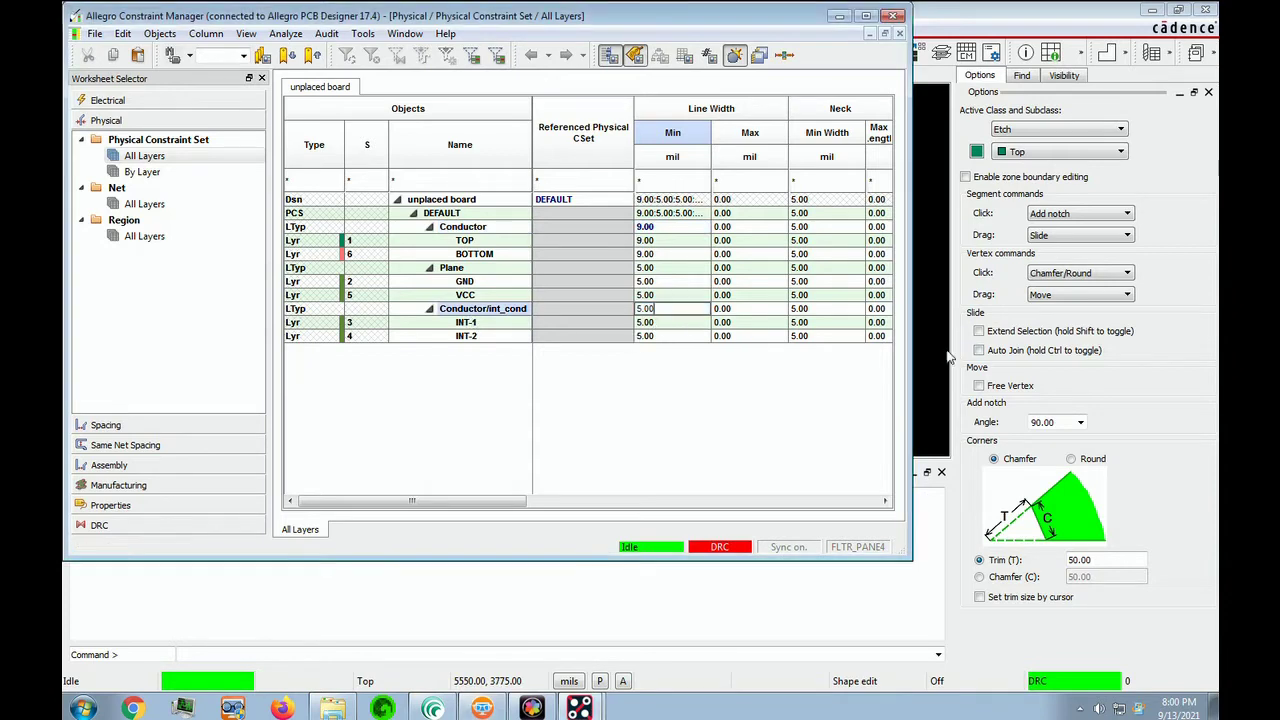
key(Return)
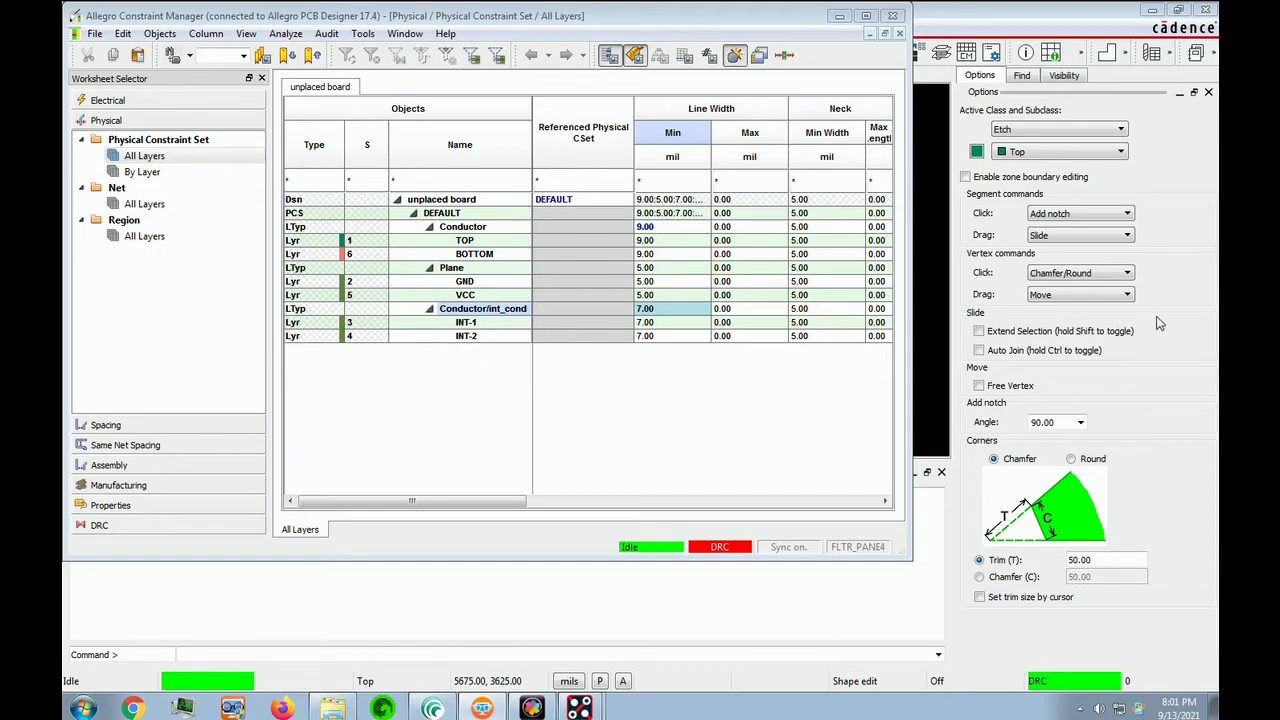
click(660, 269)
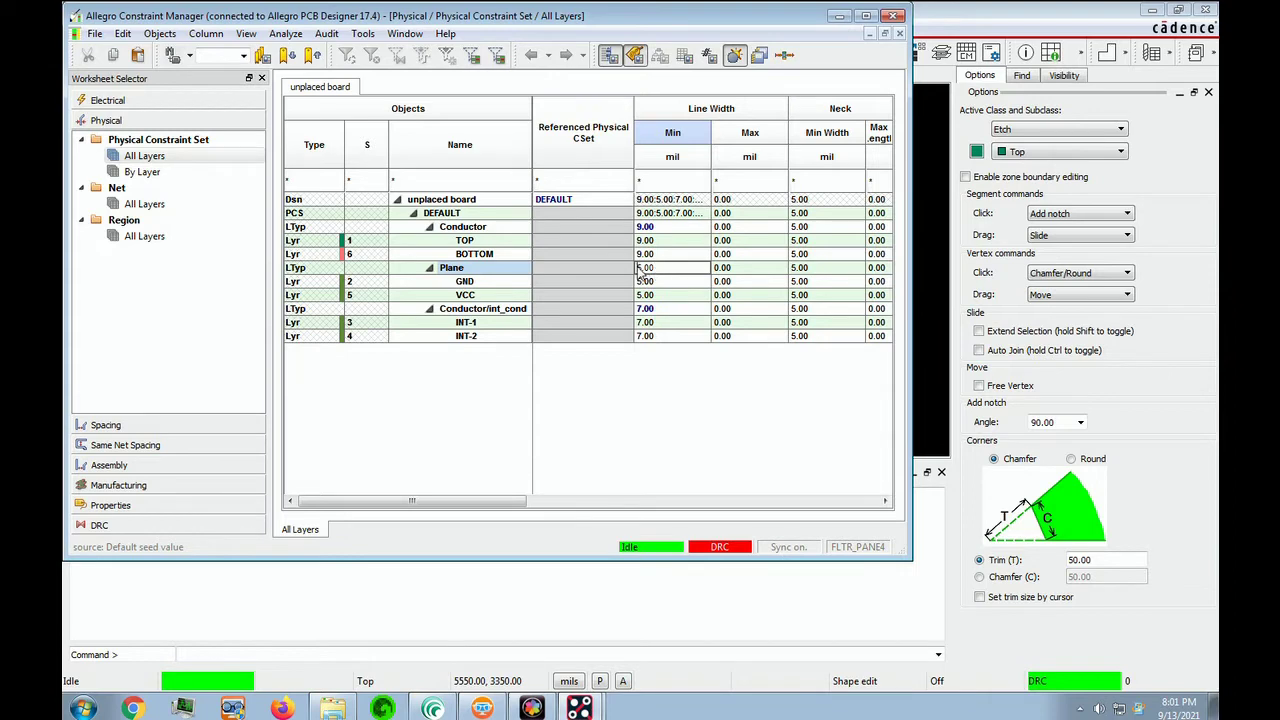
click(680, 268)
text(7)
key(Return)
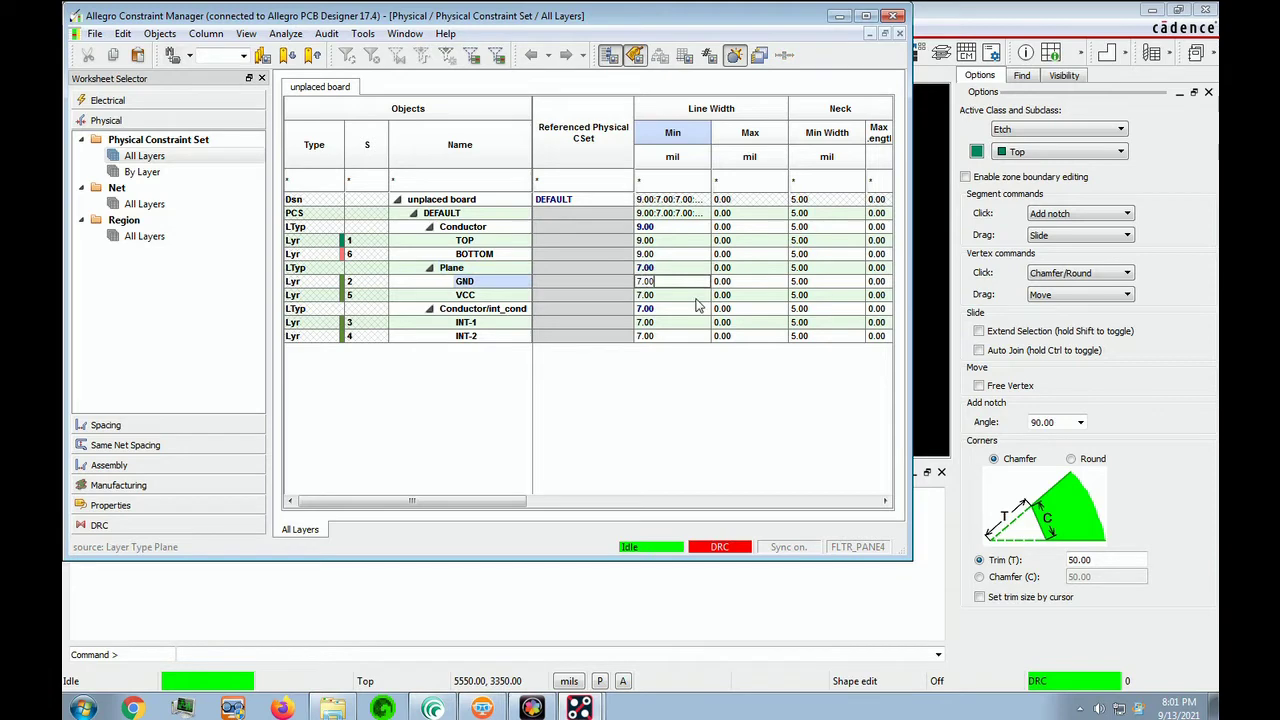
click(1146, 331)
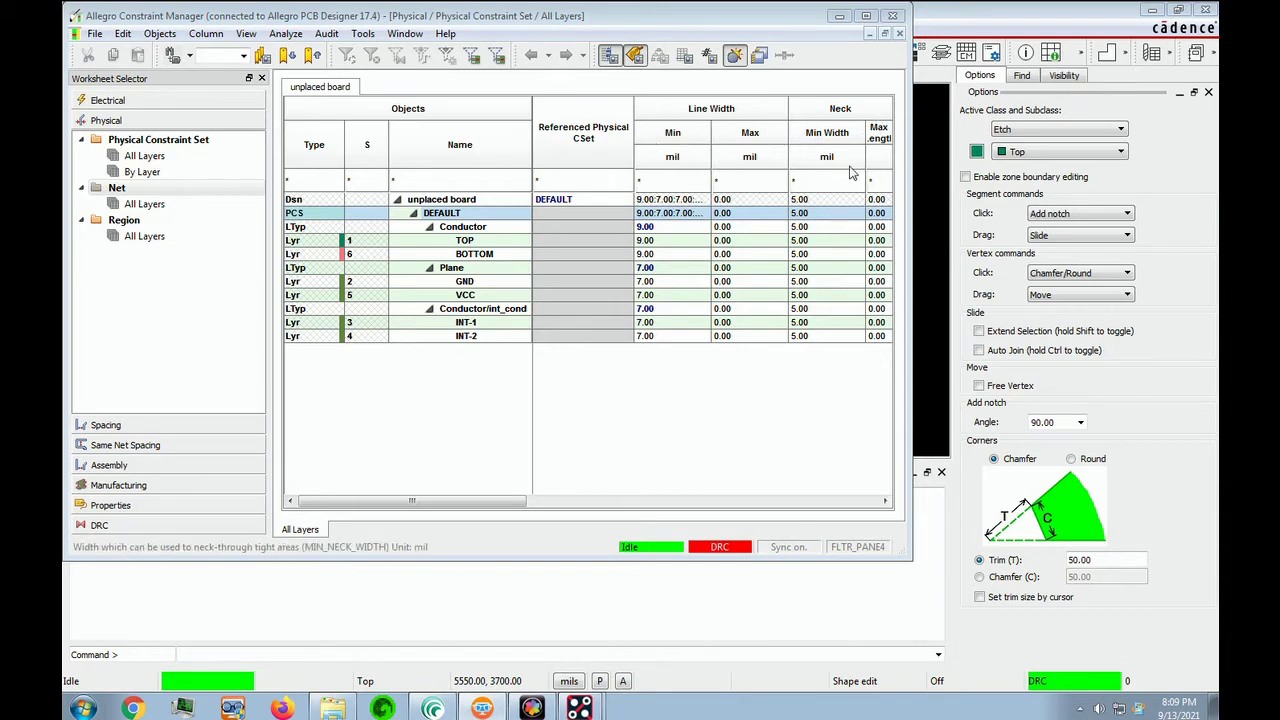
Step: Set the DEFAULT set's minimum neck width to 9 mil for Conductor and 7 mil for Plane and Conductor/int_cond
key(Down)
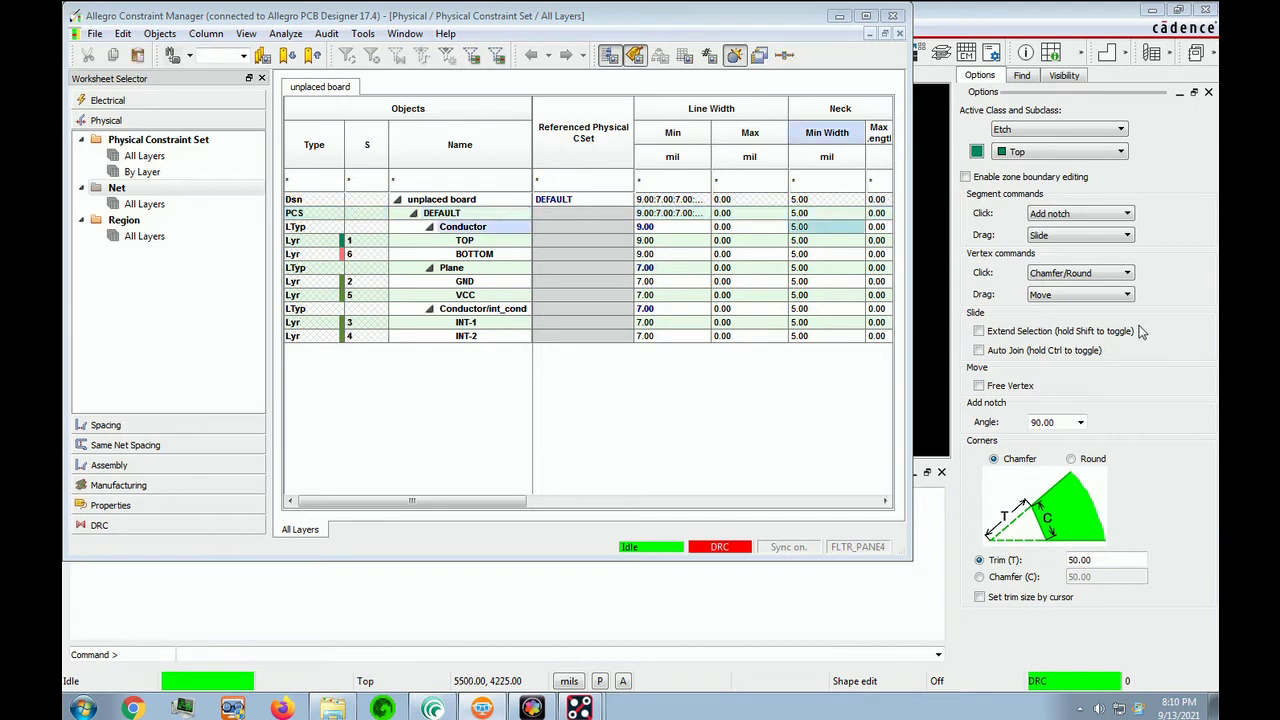
text(9)
key(Return)
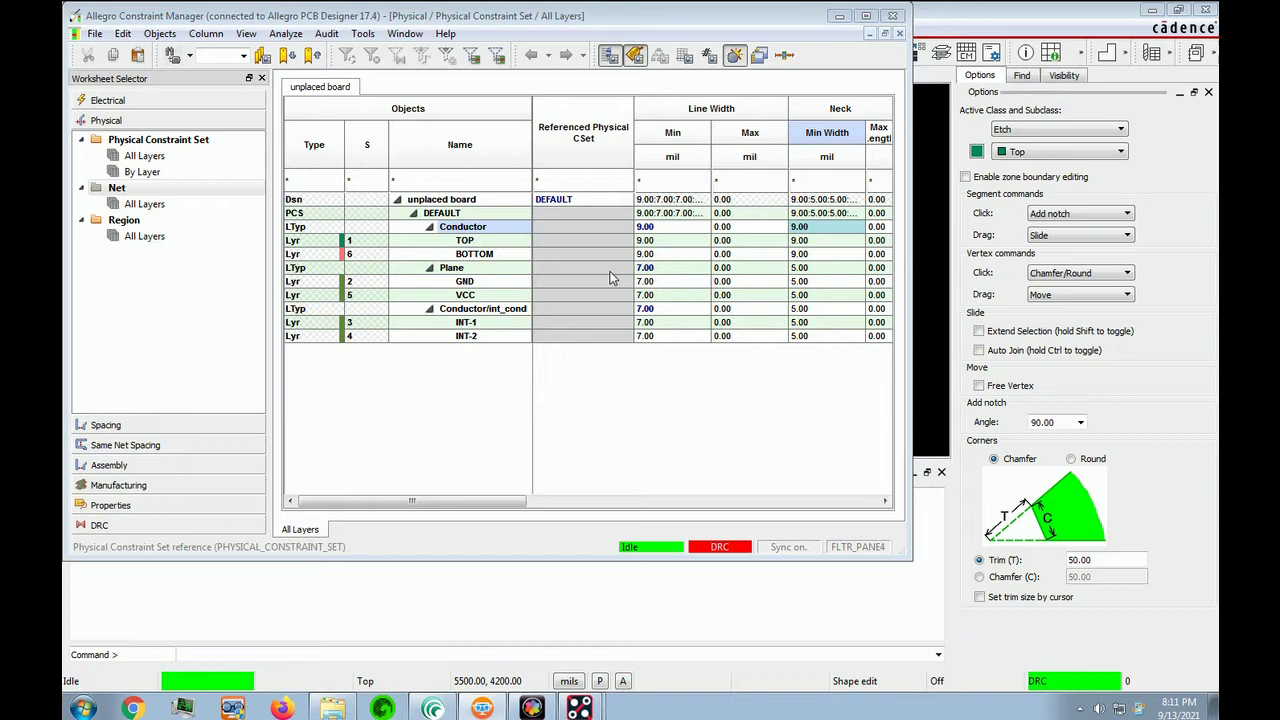
click(822, 269)
text(7)
key(Return)
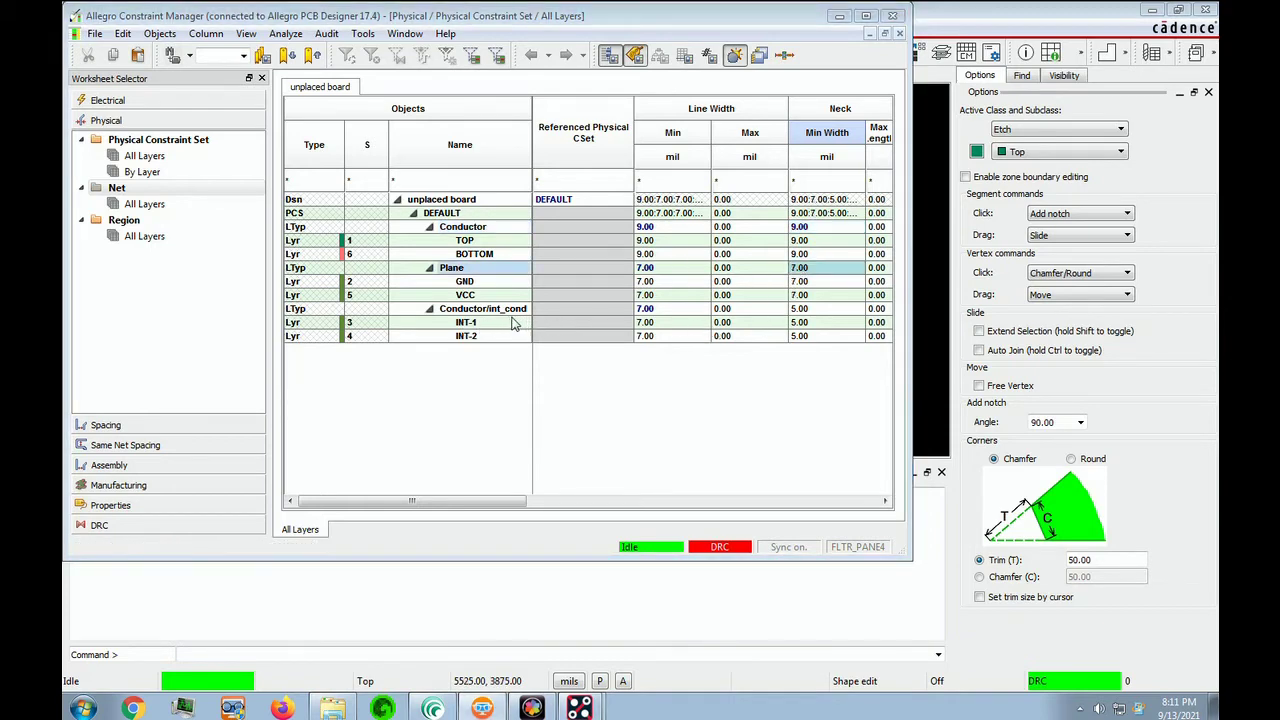
click(805, 310)
text(7)
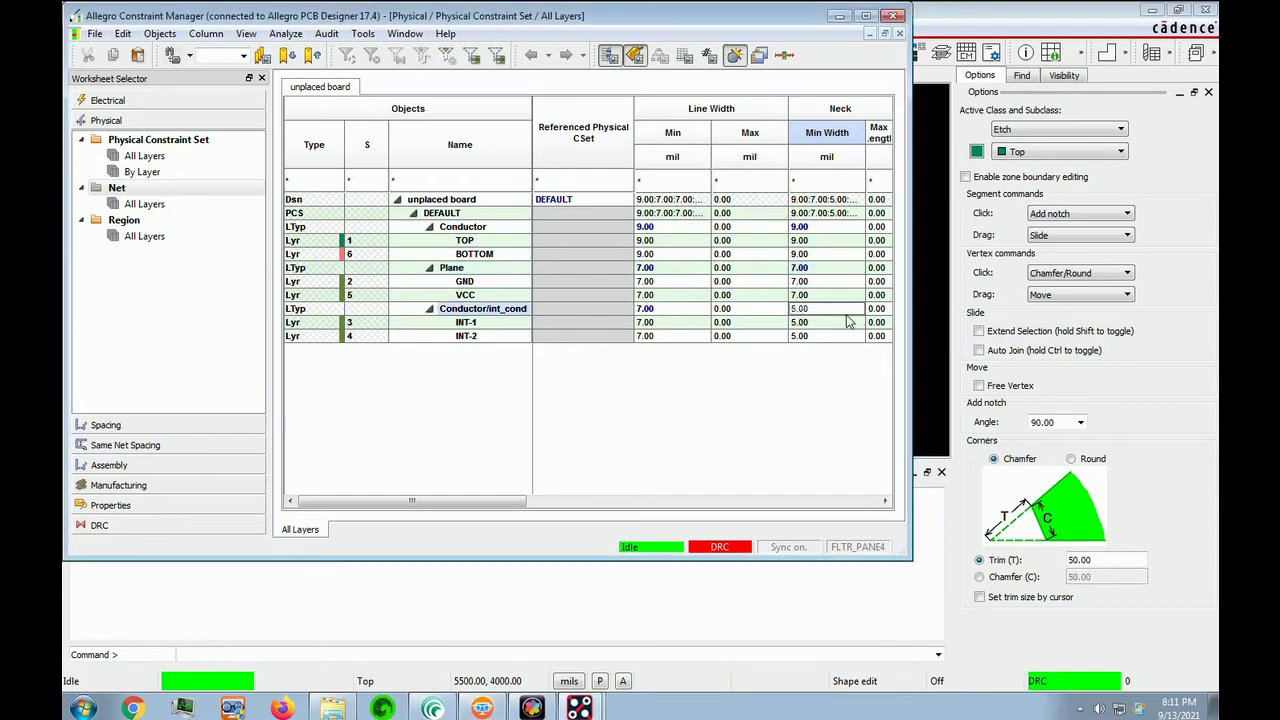
key(Return)
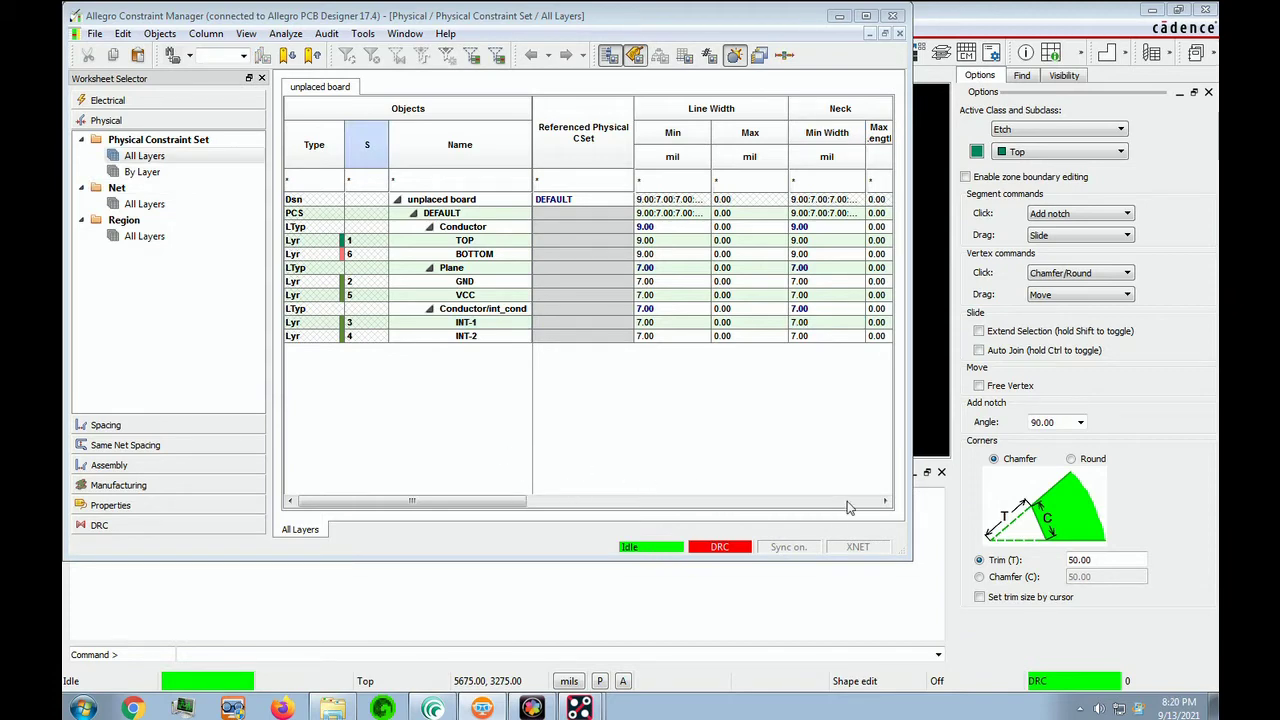
Step: Create a new physical constraint set named 8_MIL_LINE
click(152, 38)
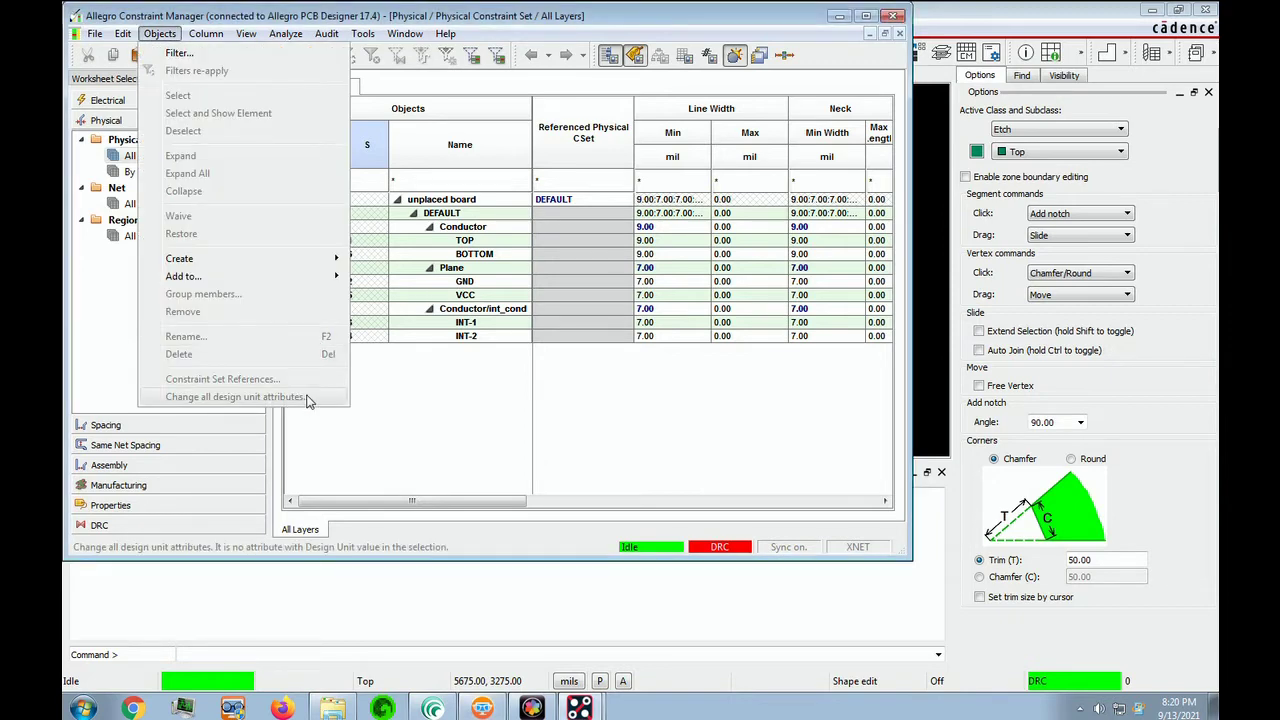
mouse_move(206, 266)
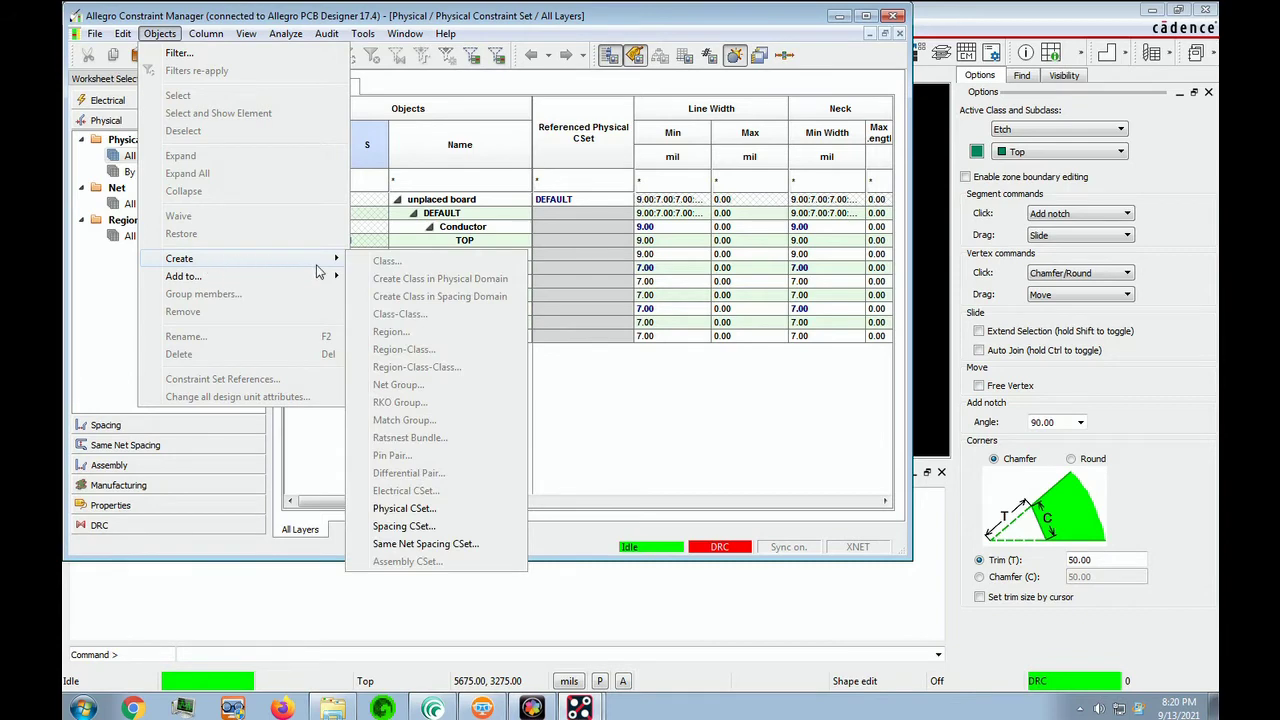
click(404, 509)
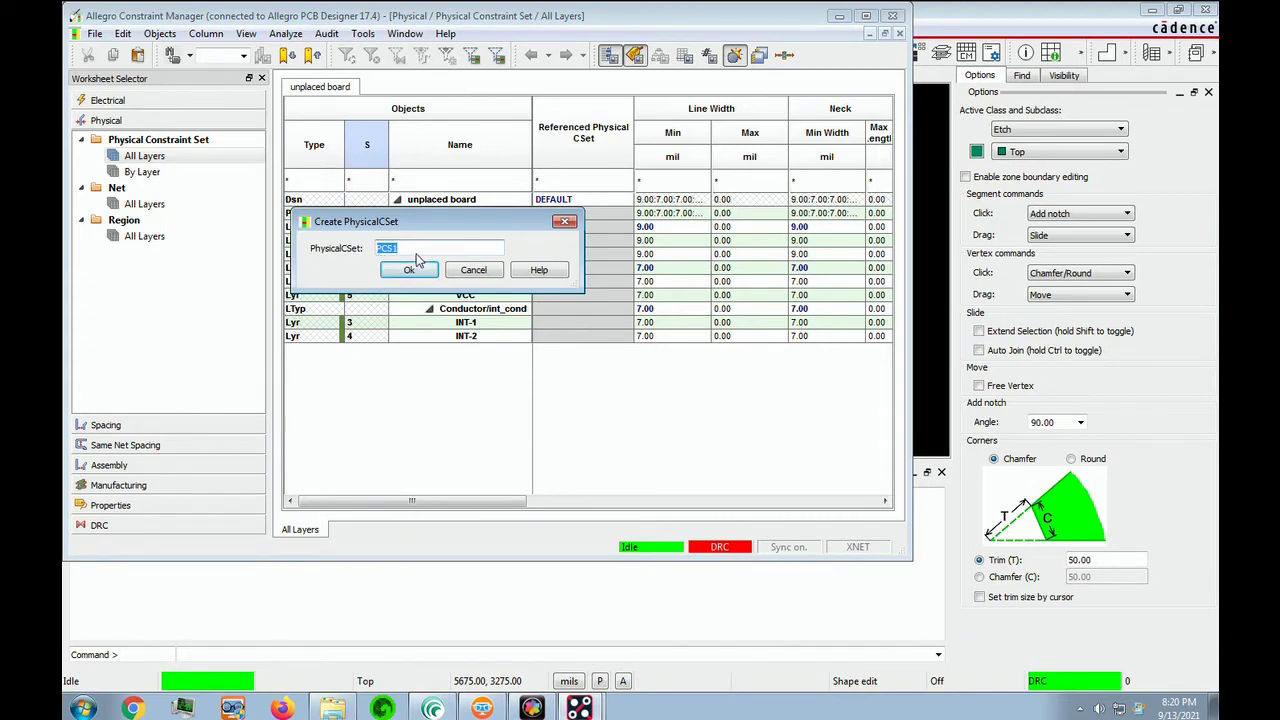
click(897, 481)
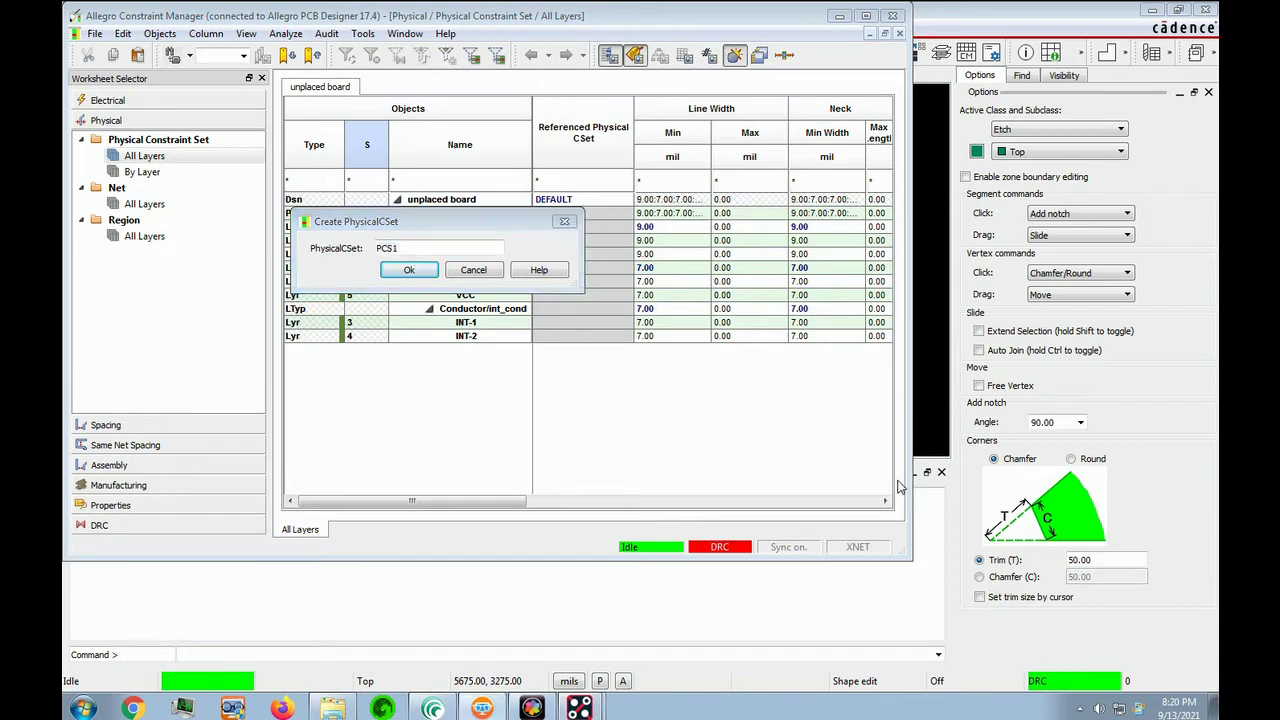
double_click(388, 248)
text(8_mil_line)
click(405, 272)
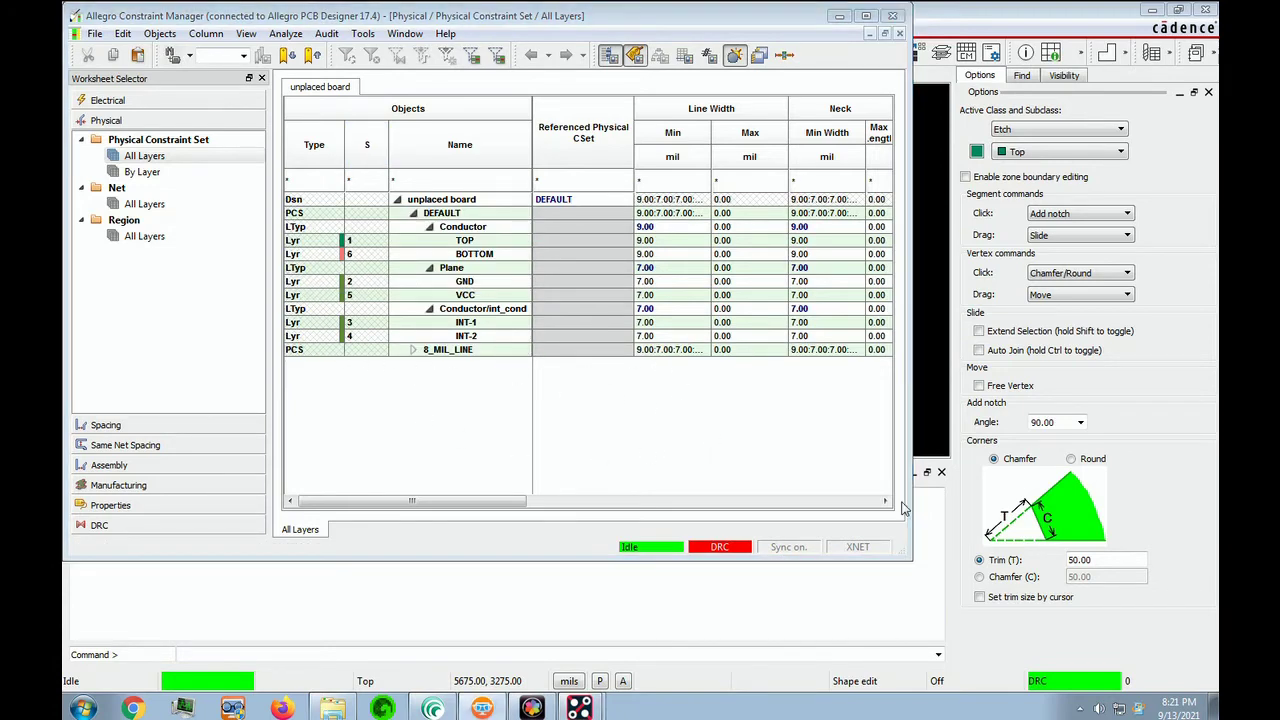
Step: Set both the minimum line width and the minimum neck width of 8_MIL_LINE to 8 mil
click(693, 352)
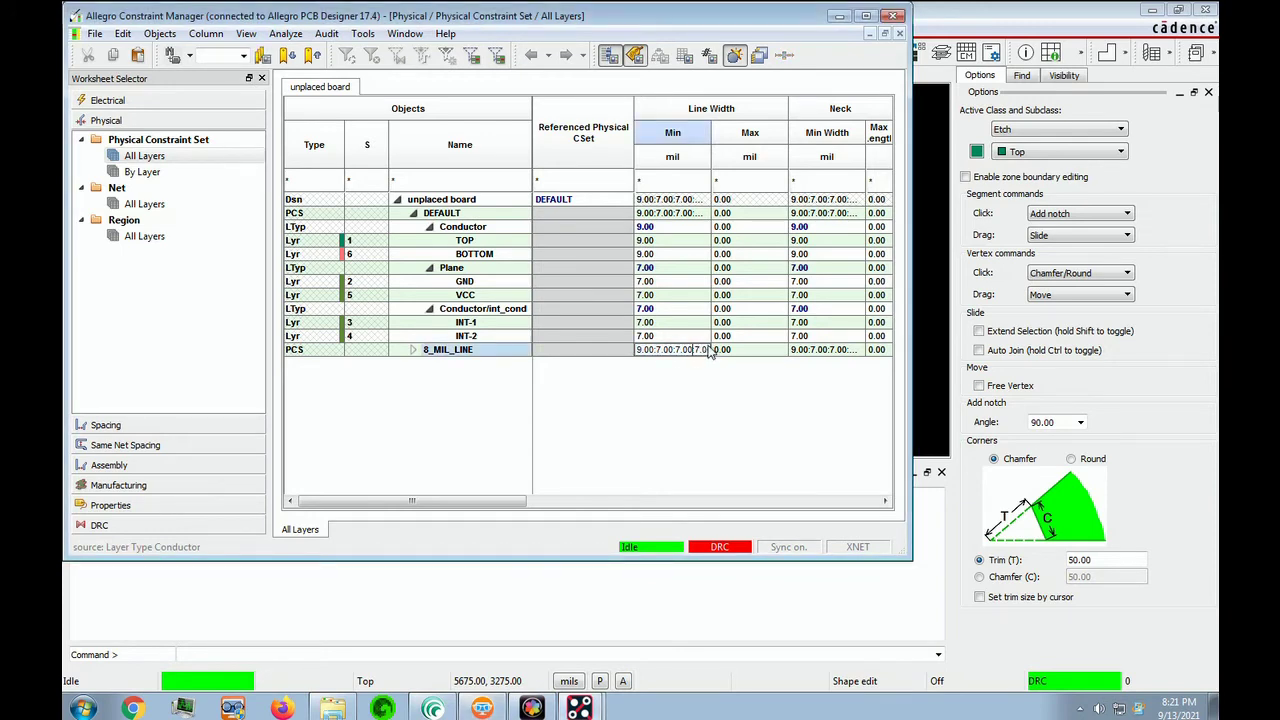
text(8)
key(Return)
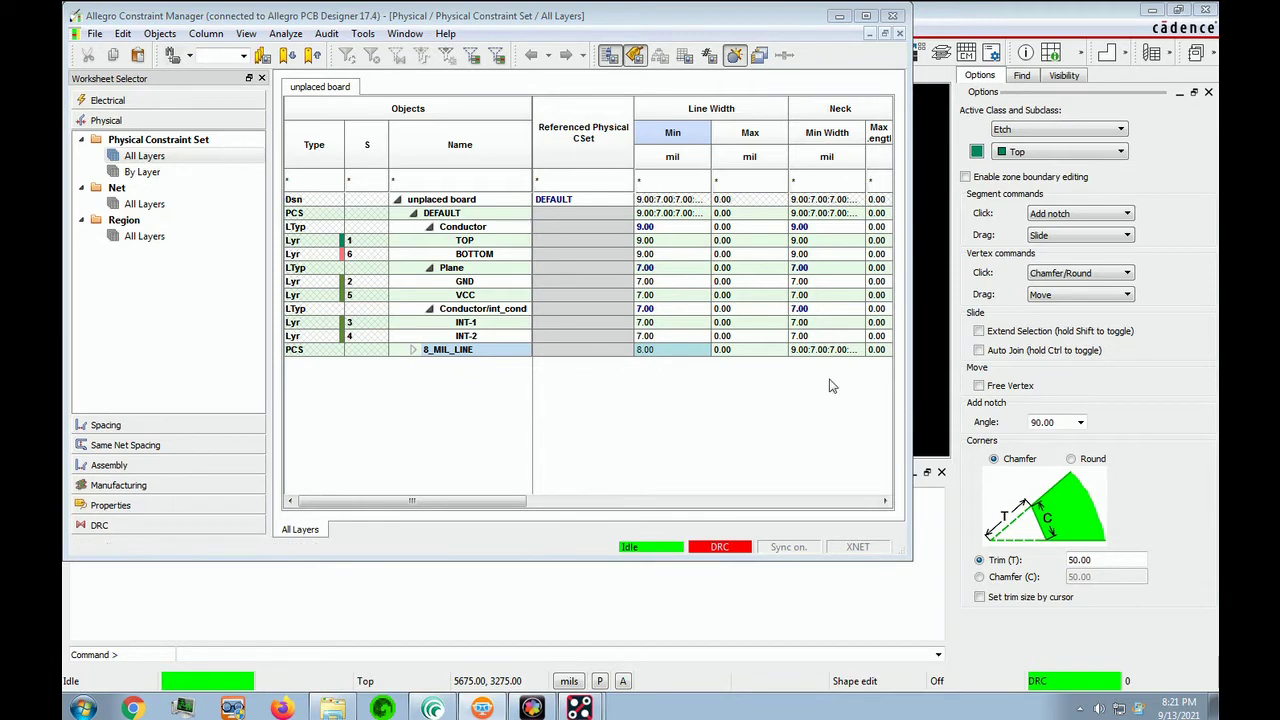
click(851, 352)
text(8)
key(Return)
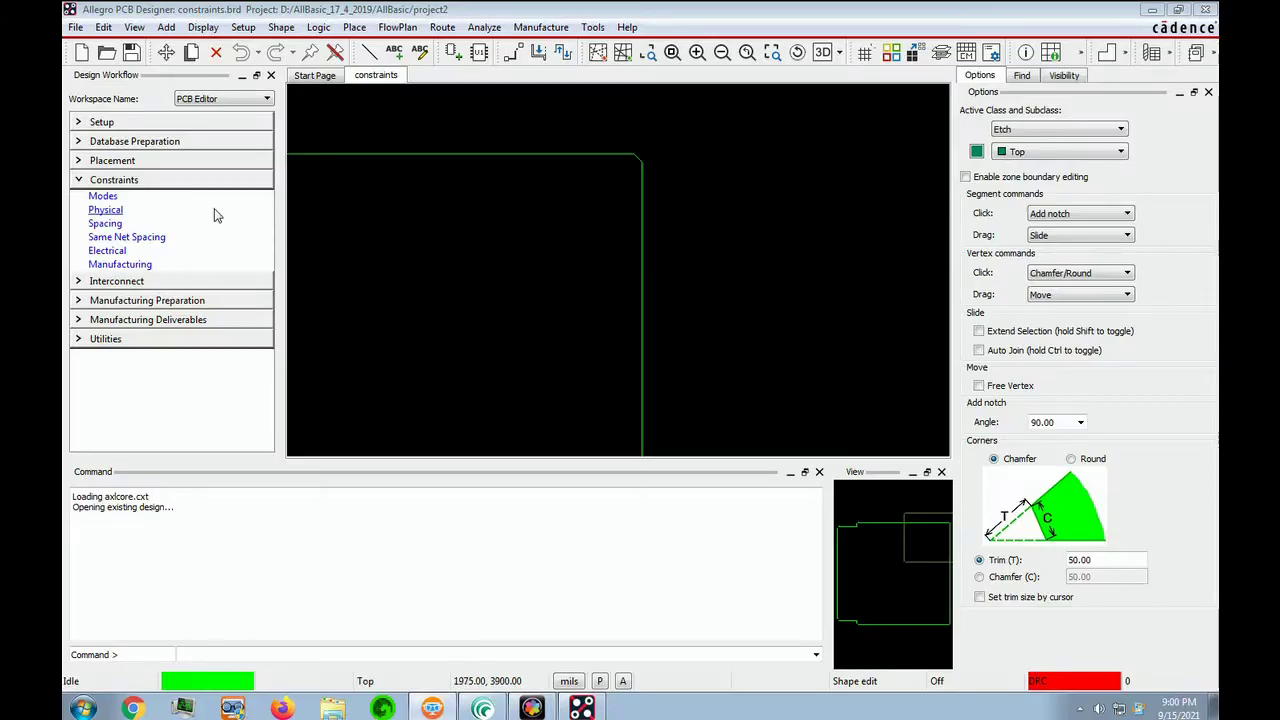
Step: Open the physical Net worksheet for all layers in the constraints design and filter the net names by vclk
click(105, 182)
click(105, 182)
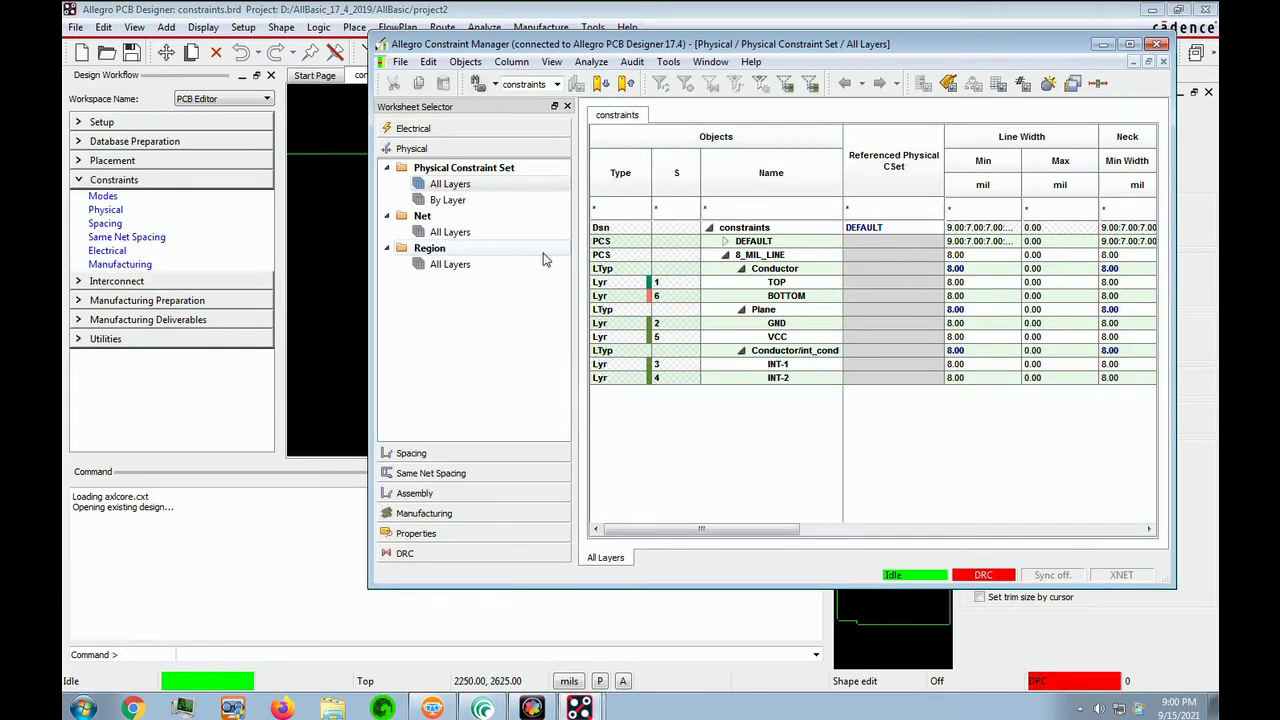
click(449, 232)
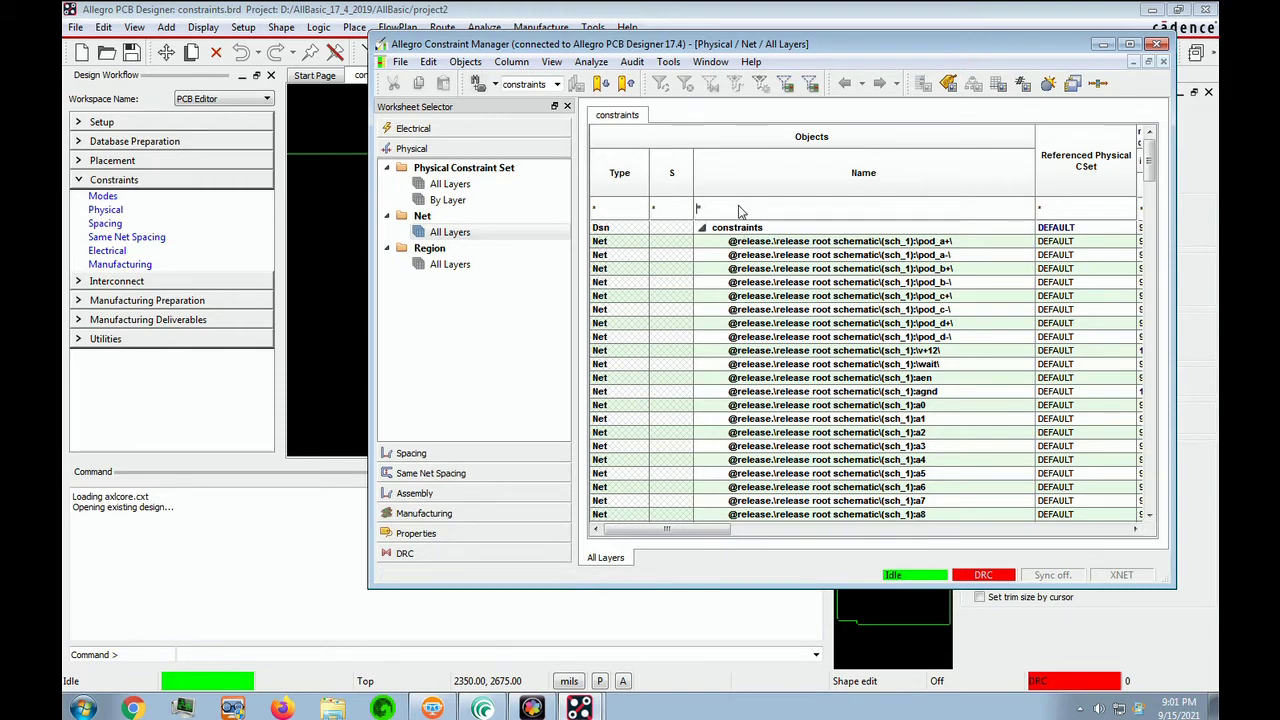
text(vclk)
key(Return)
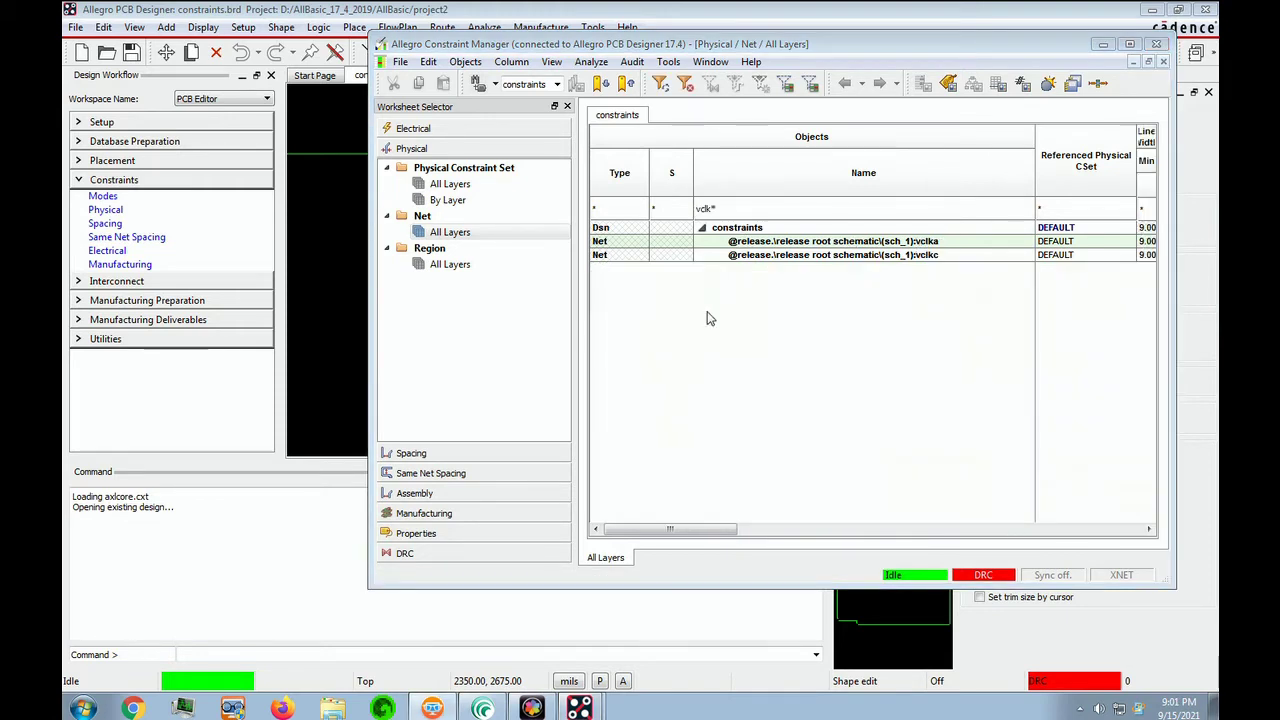
Step: Group the vclka and vclkc nets into a net class named SYNC for both physical and spacing
click(967, 243)
shift+click(967, 256)
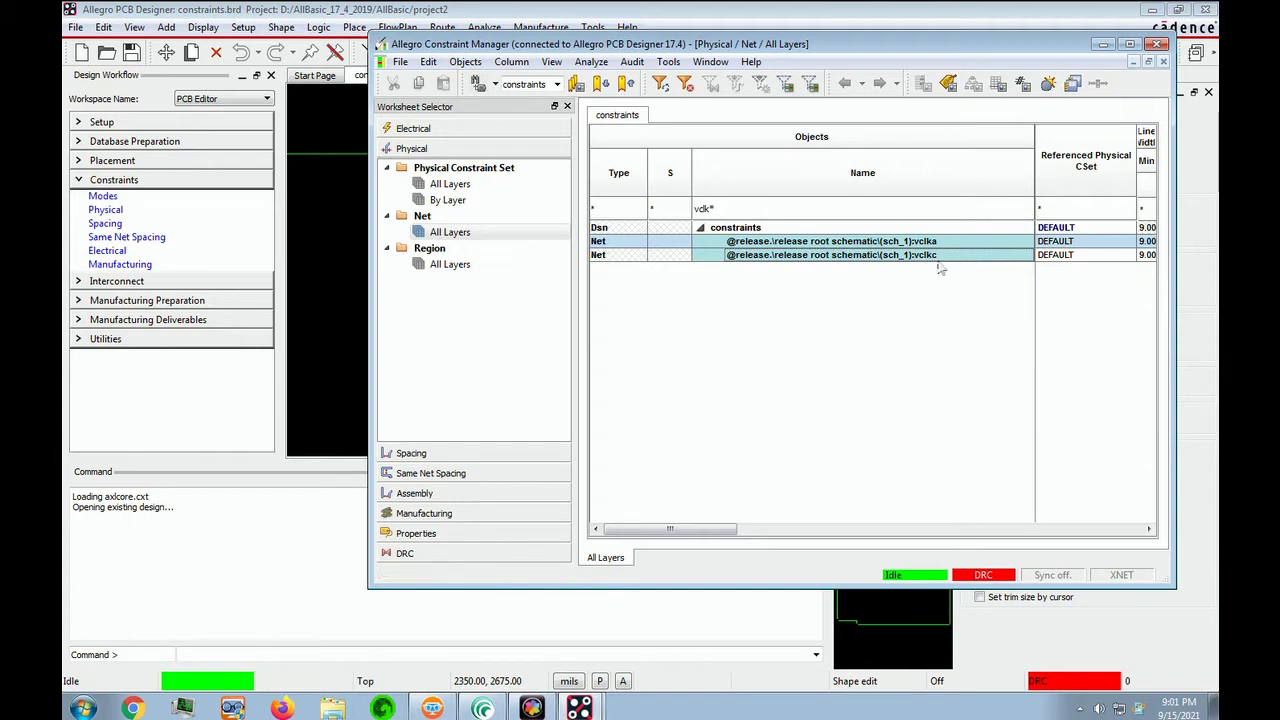
right_click(802, 245)
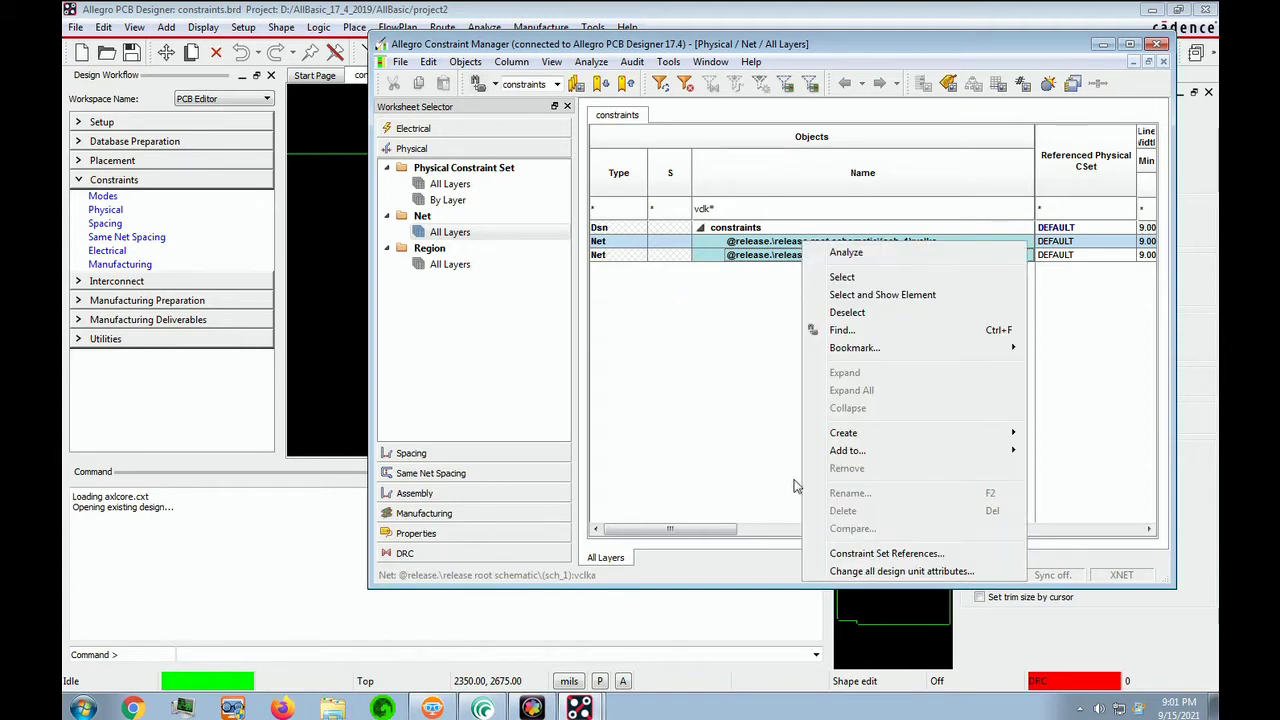
mouse_move(872, 434)
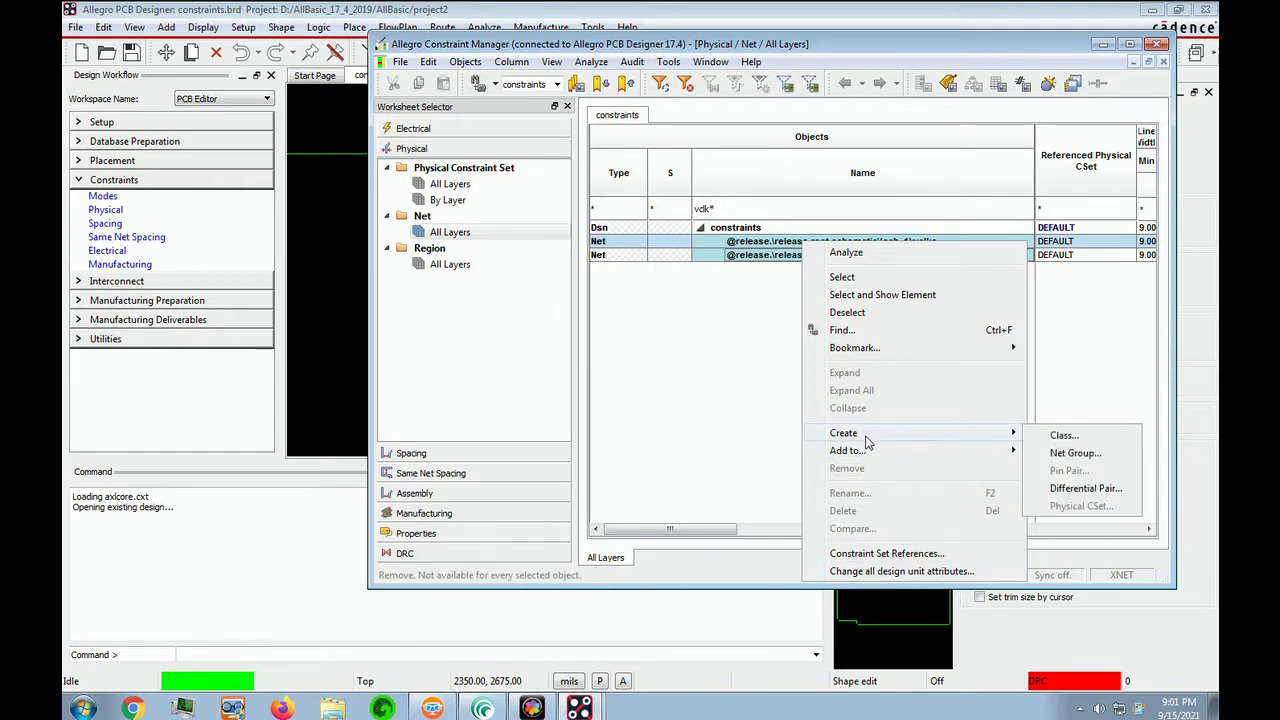
click(1088, 443)
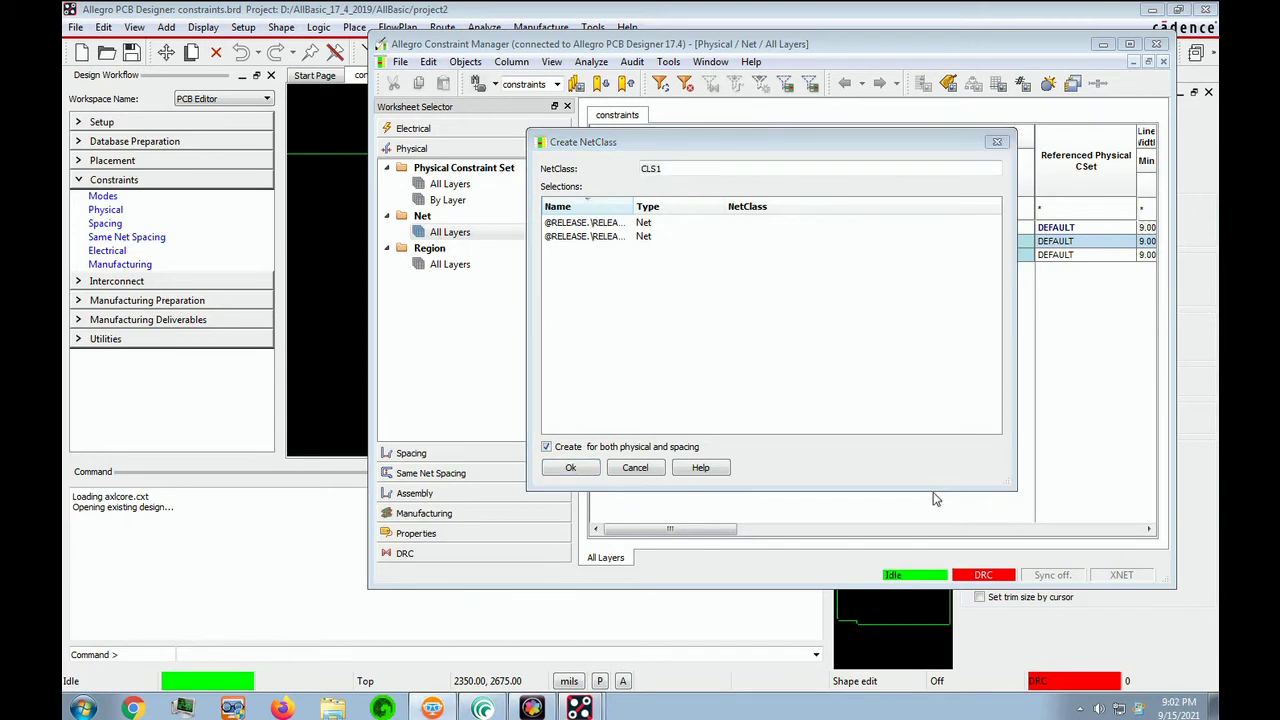
text(sync)
click(569, 468)
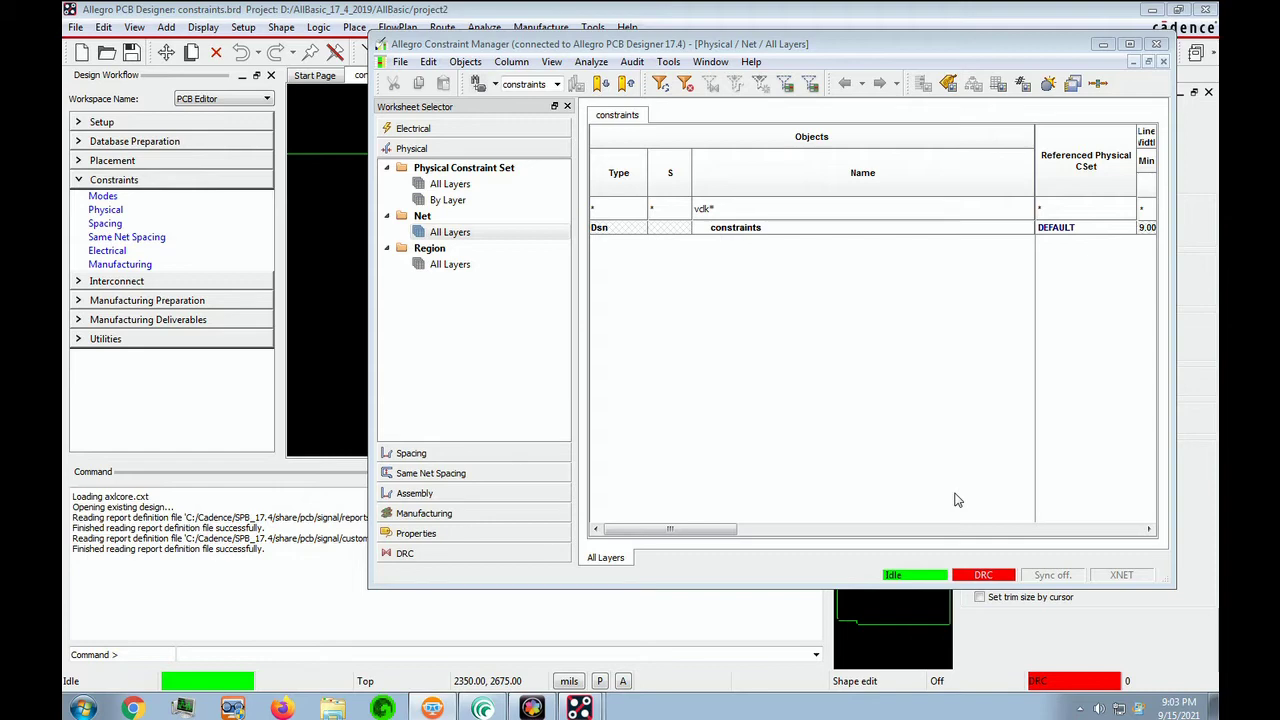
Step: Assign the 8_MIL_LINE physical constraint set to the vclka and vclkc nets of the SYNC class
click(452, 184)
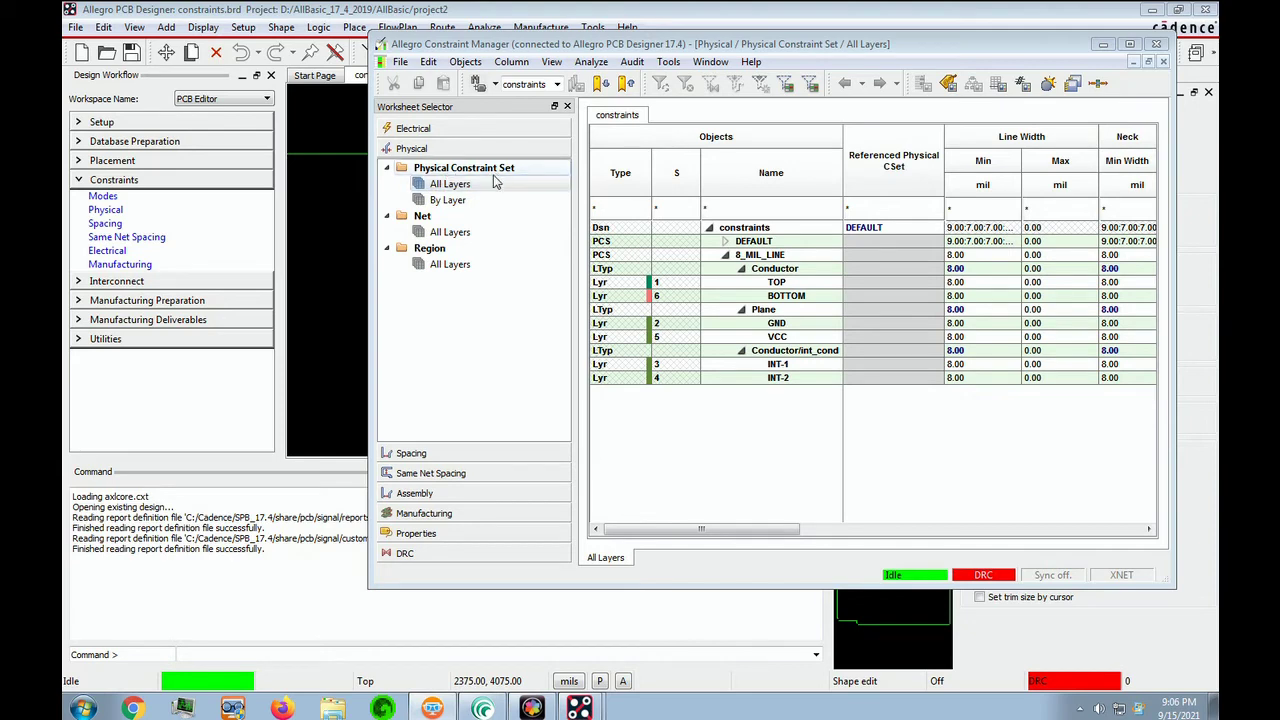
click(450, 232)
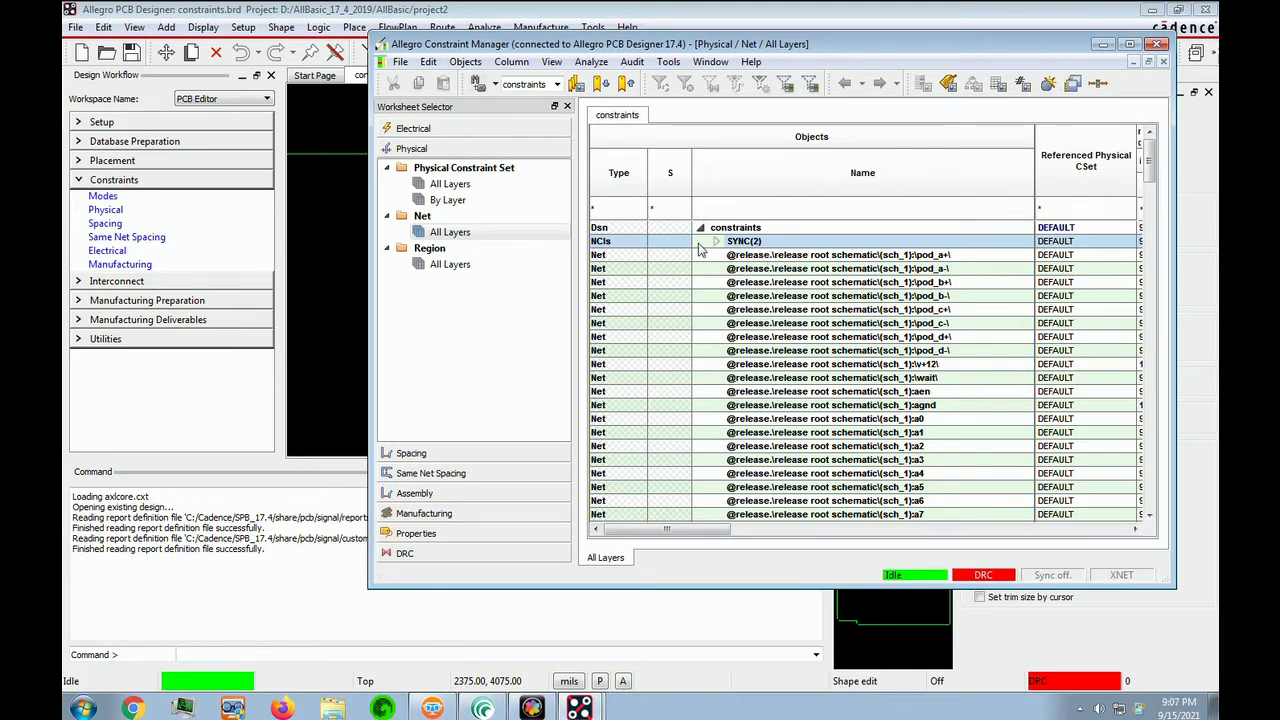
click(716, 241)
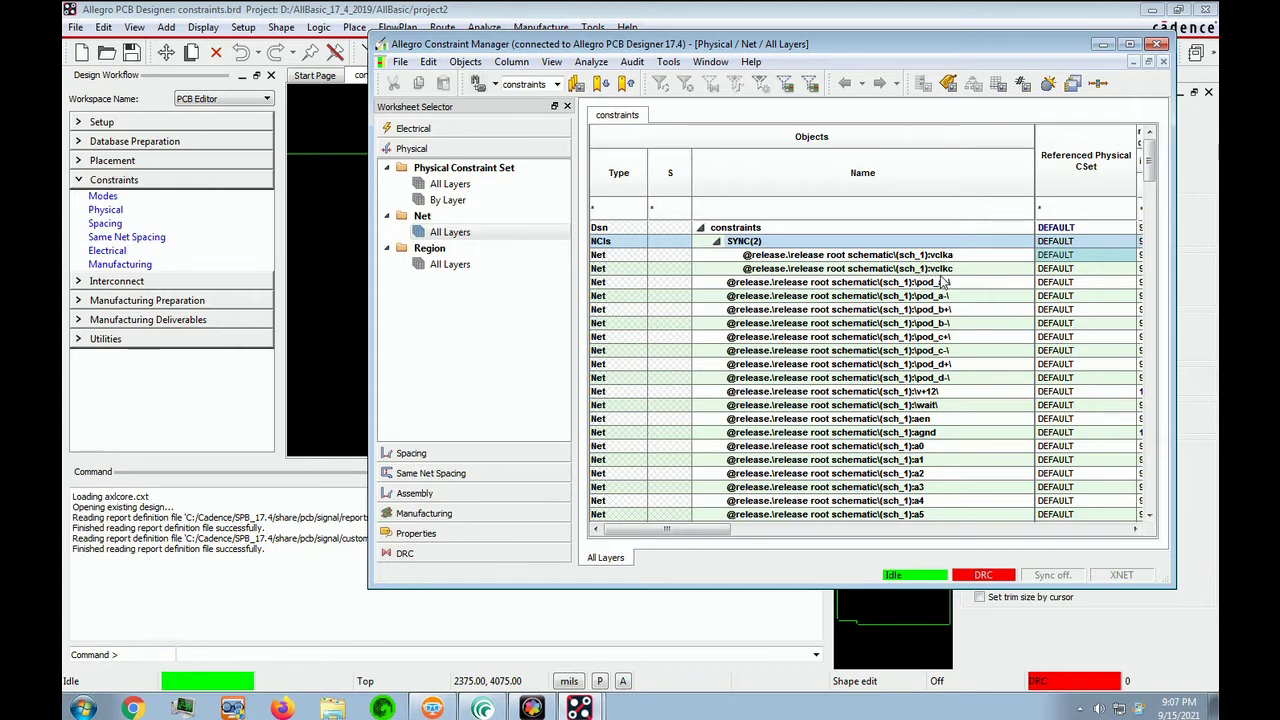
click(1071, 256)
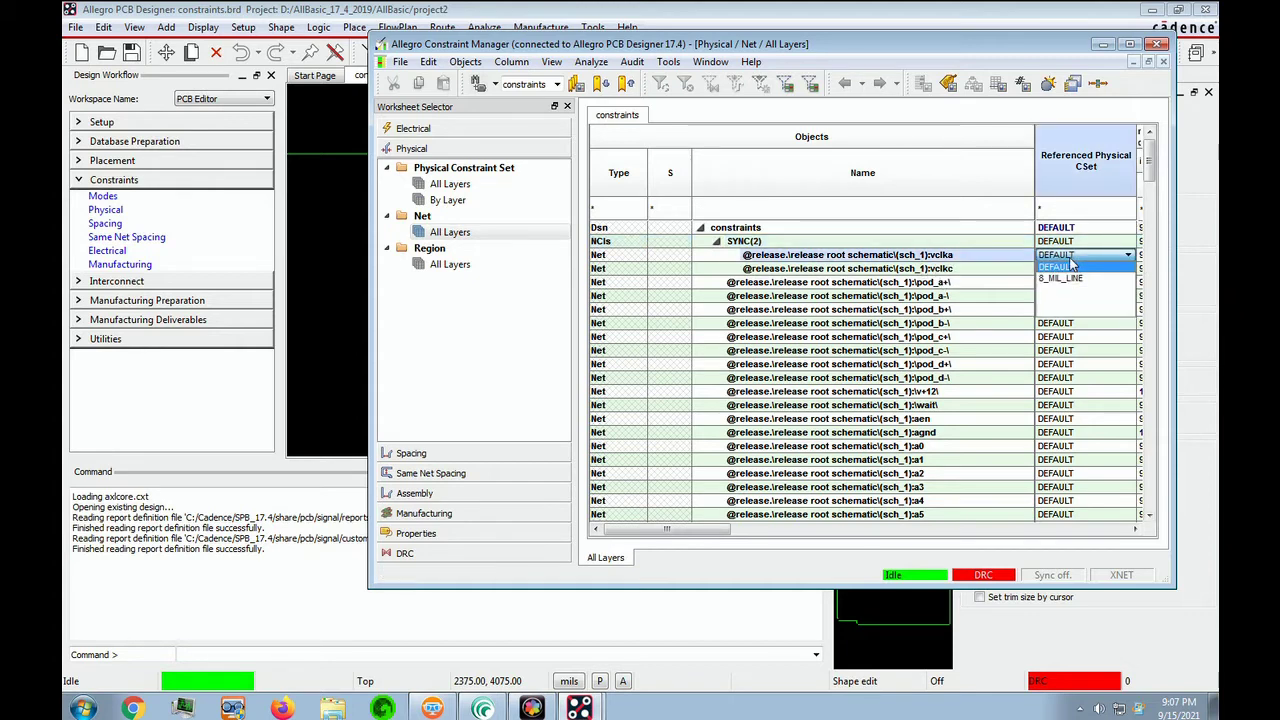
click(1079, 279)
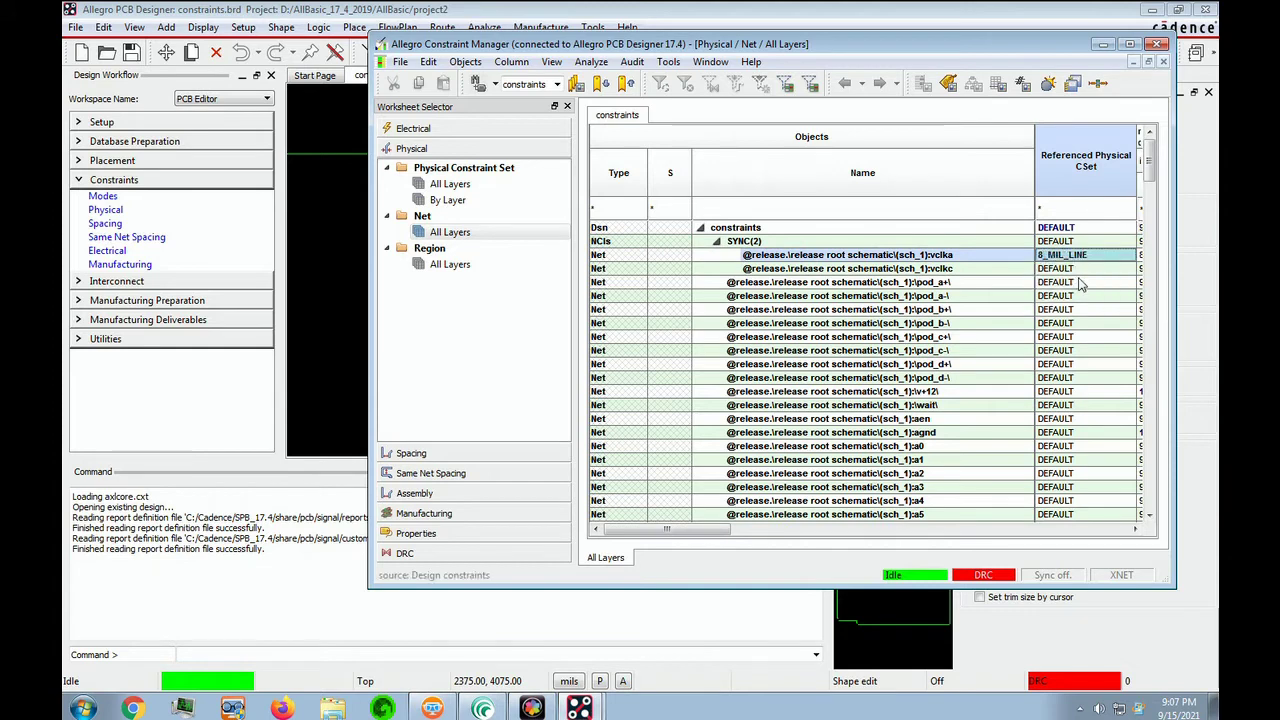
click(1068, 270)
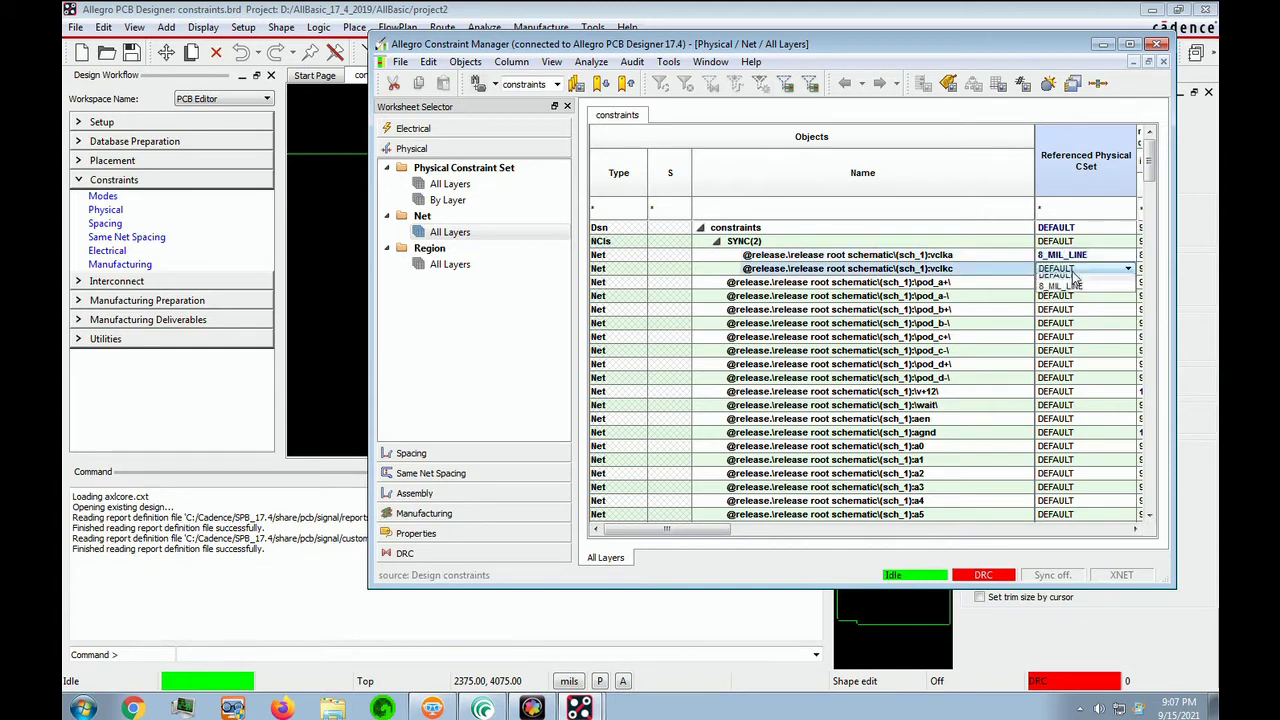
click(1073, 281)
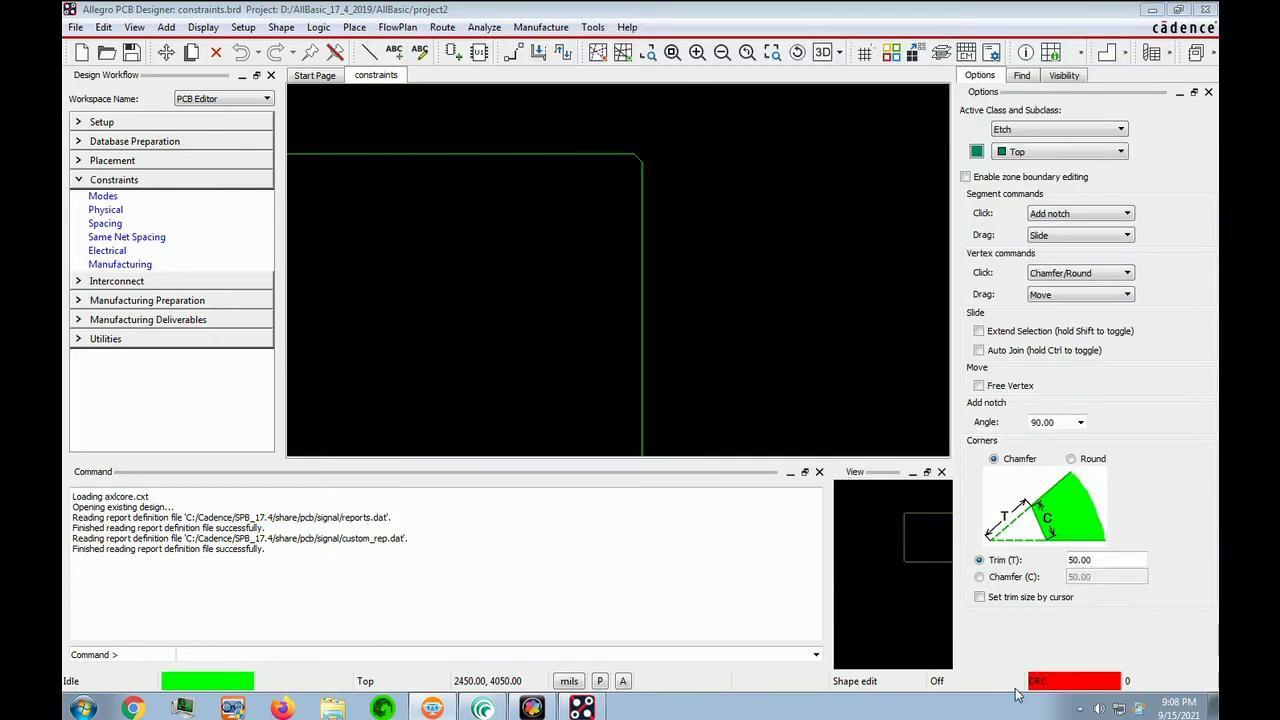
Step: Close Constraint Manager and save the board as constraints.brd, overwriting the existing file
click(1156, 44)
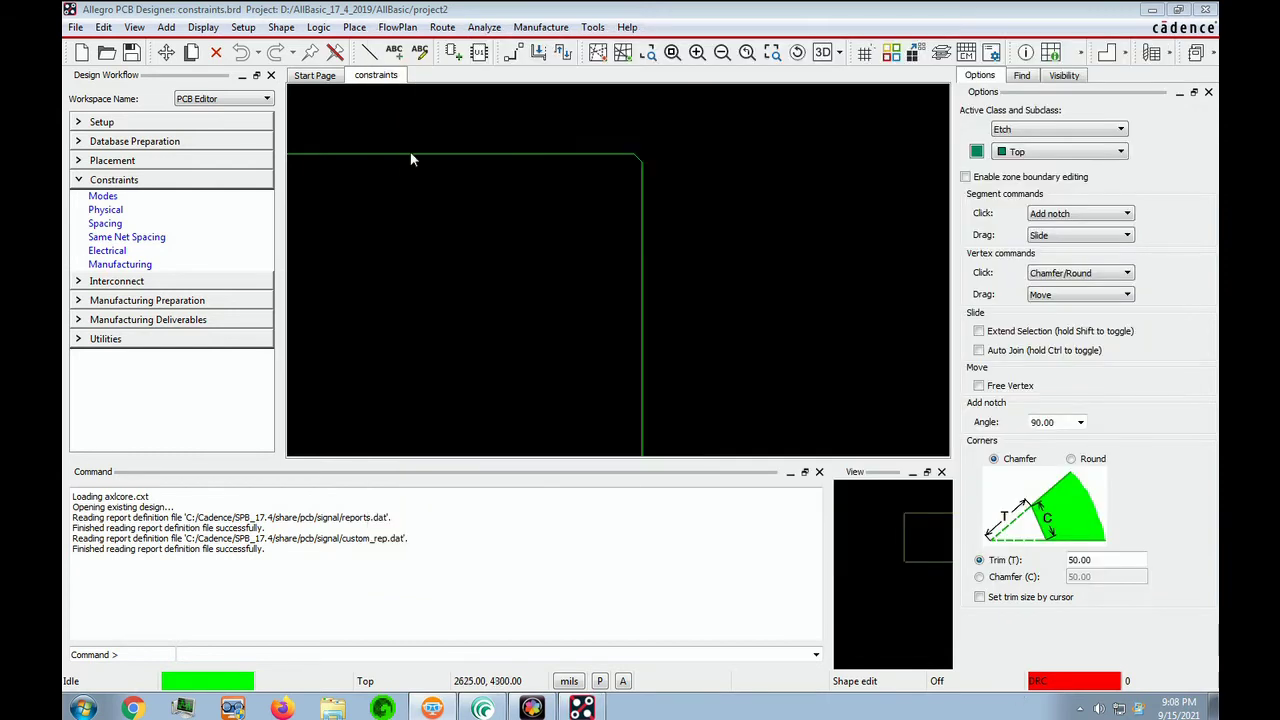
click(72, 30)
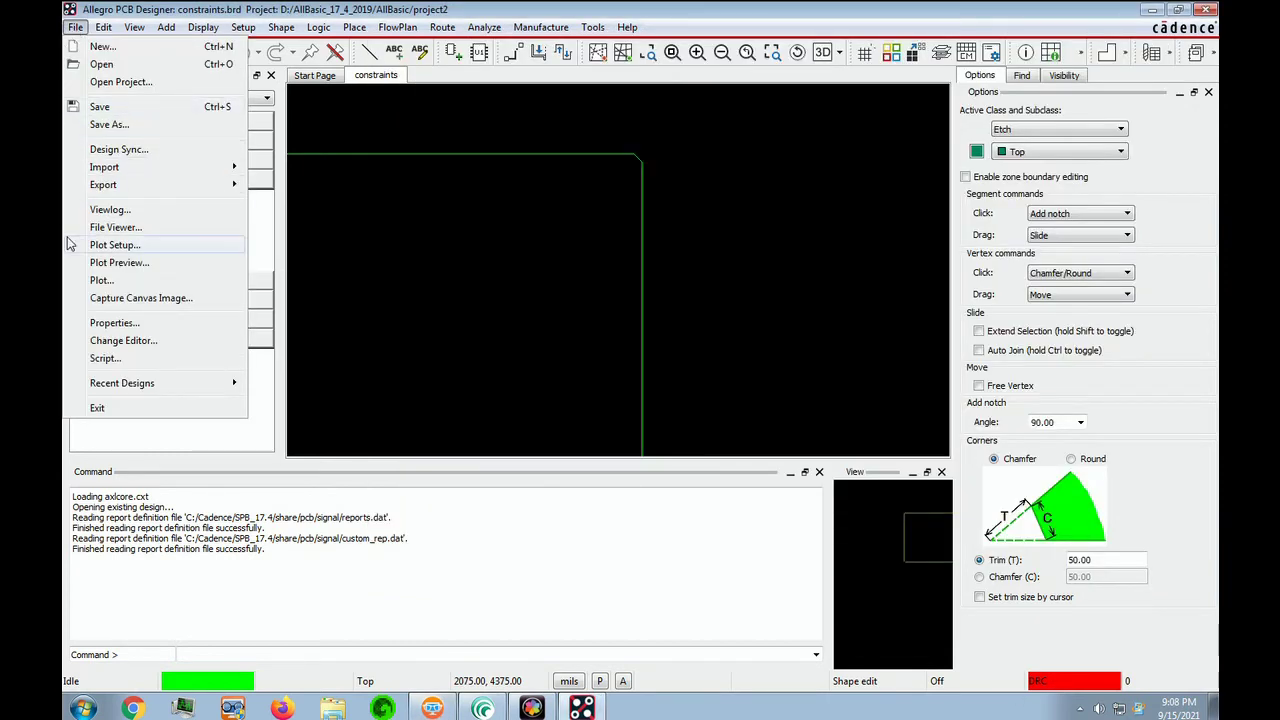
click(116, 108)
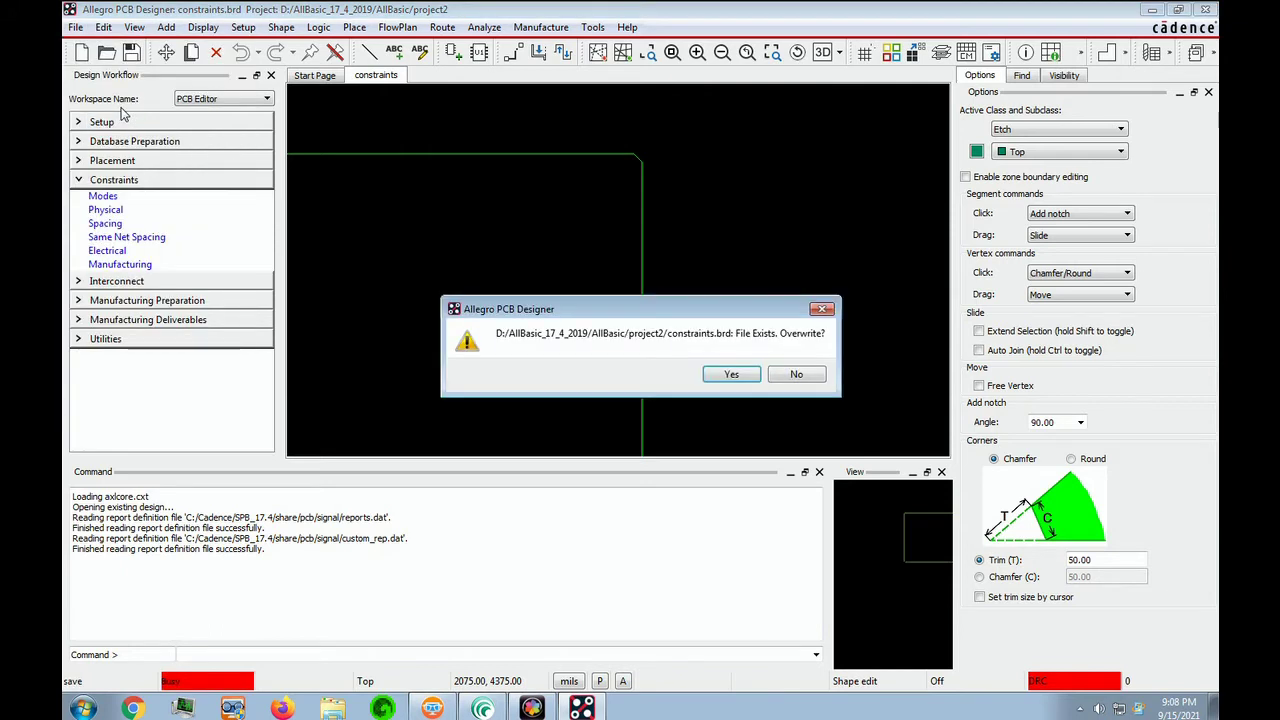
click(730, 376)
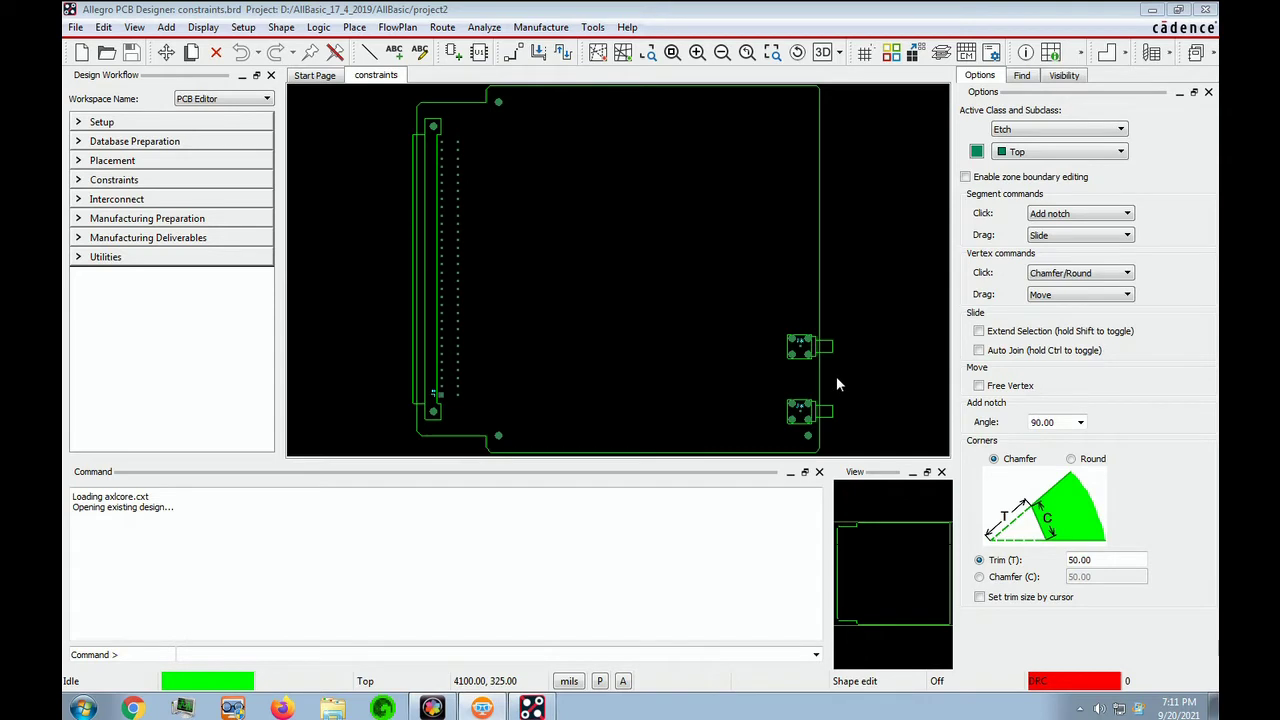
Step: In the spacing constraints, set all DEFAULT Conductor spacings from Line To through Hole To to 9 mil
click(101, 122)
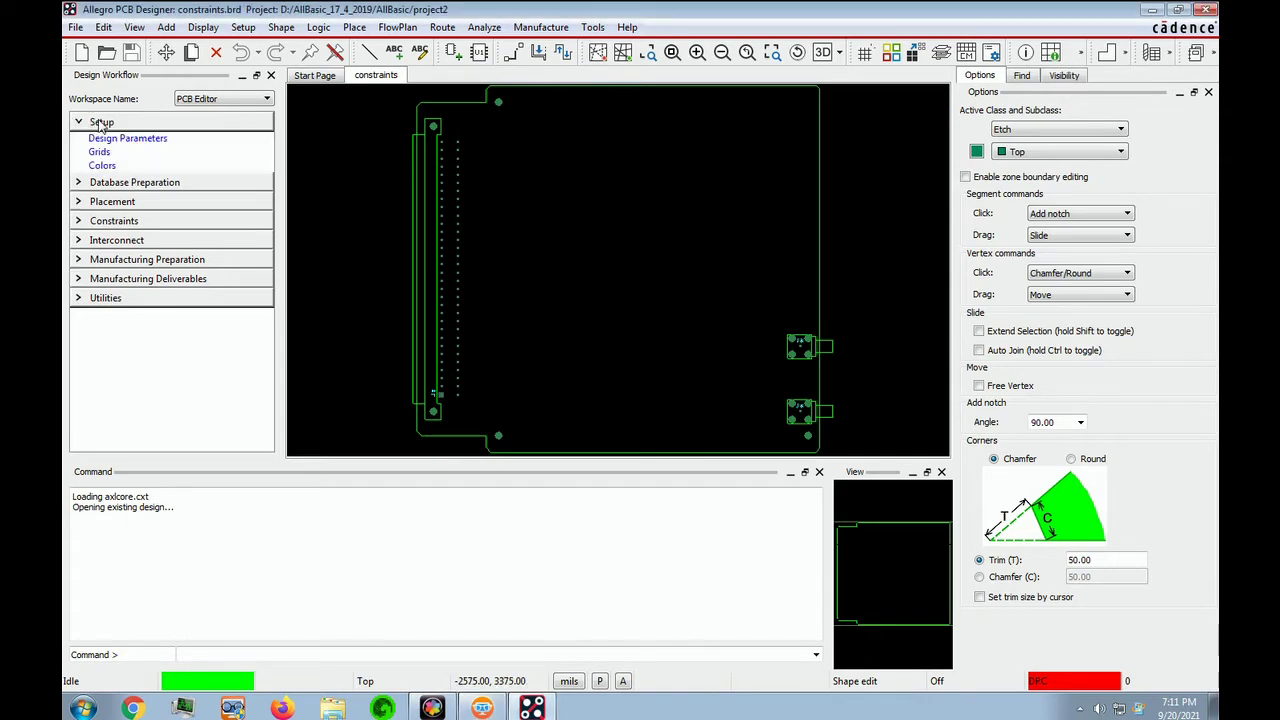
click(114, 221)
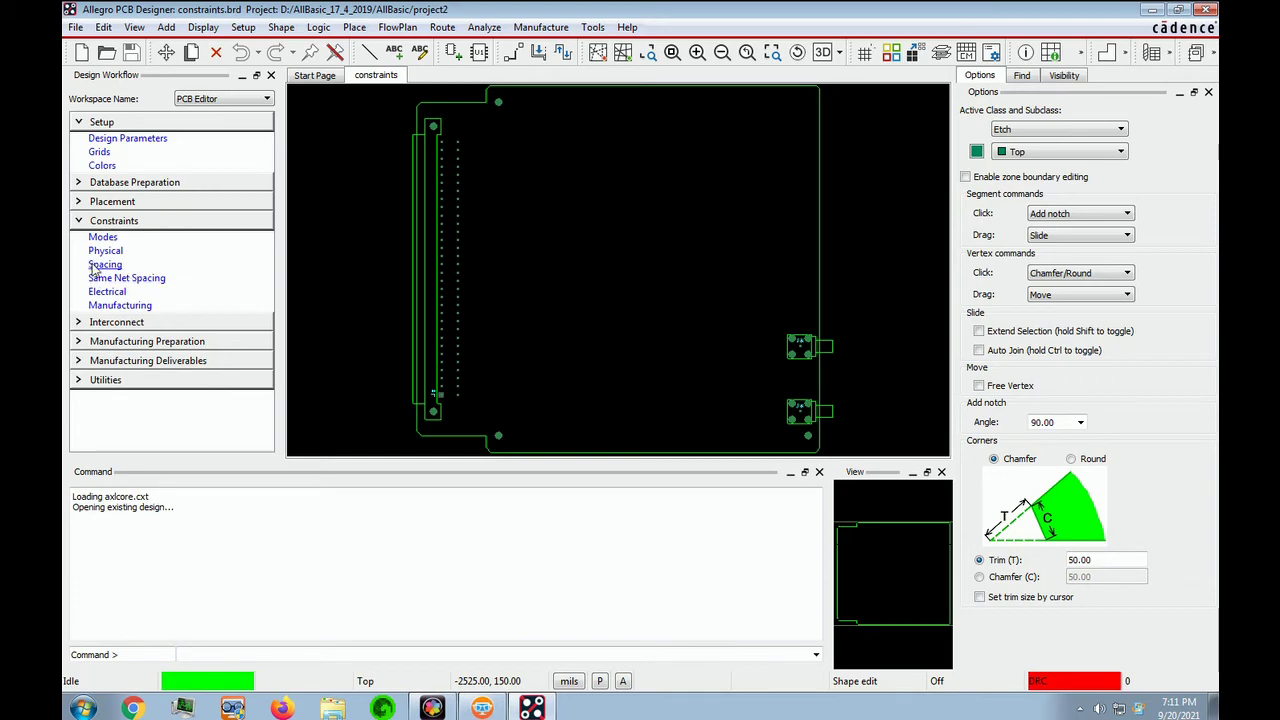
click(96, 267)
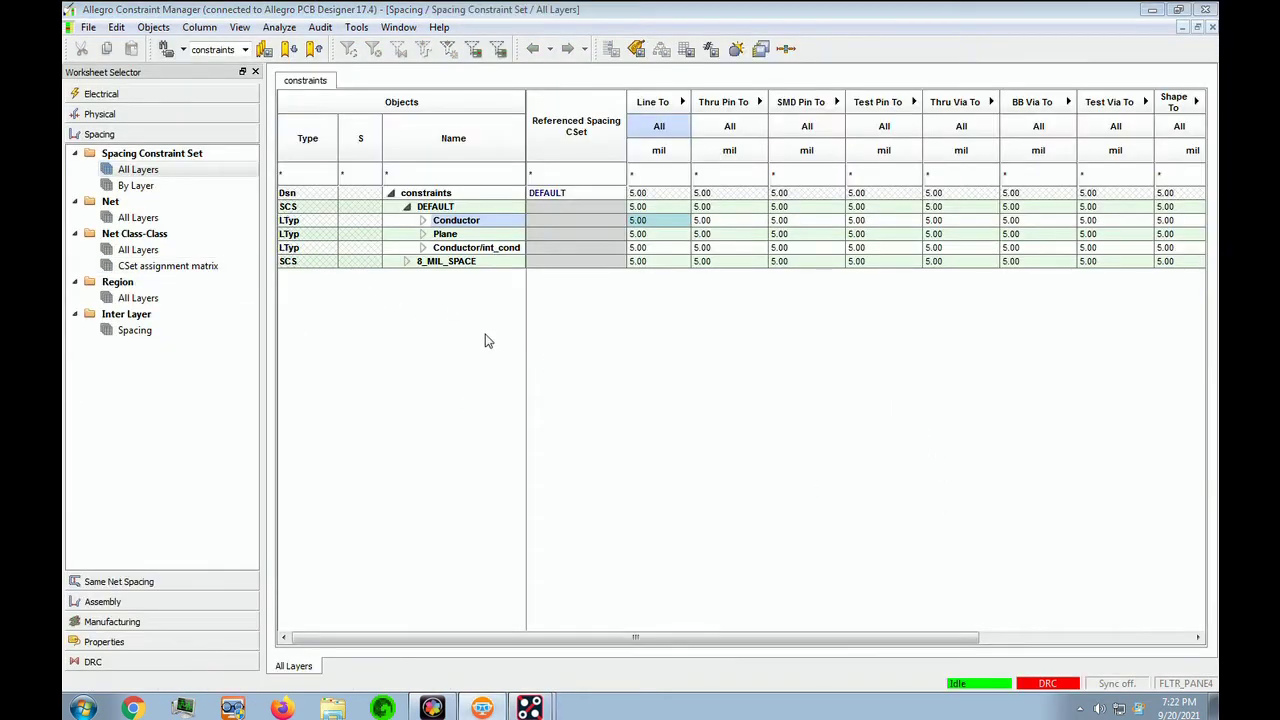
click(644, 236)
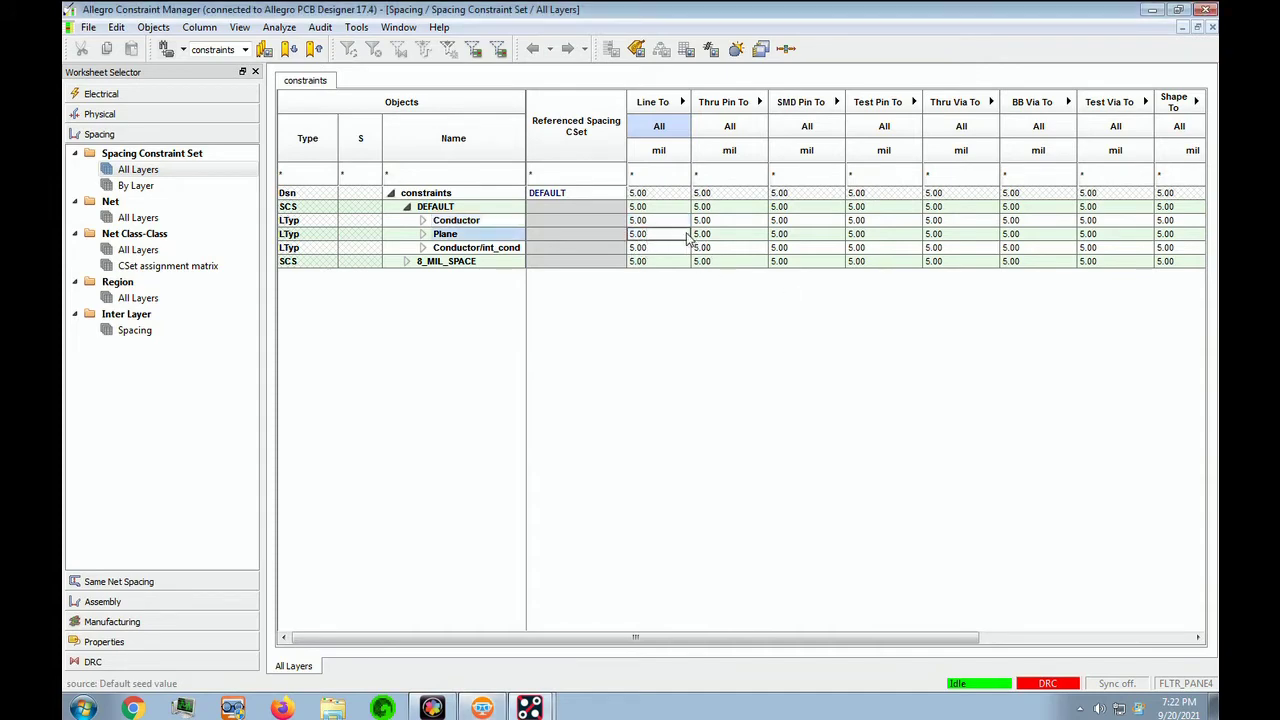
click(676, 221)
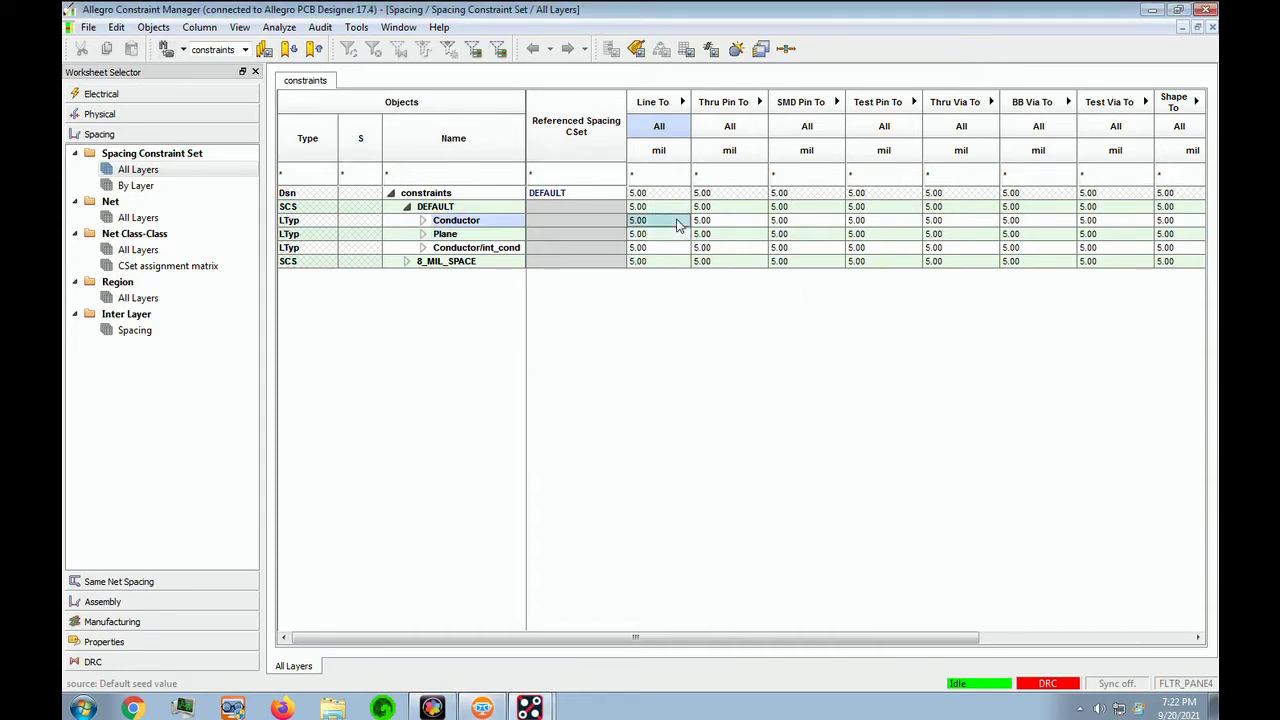
drag(676, 221, 1208, 217)
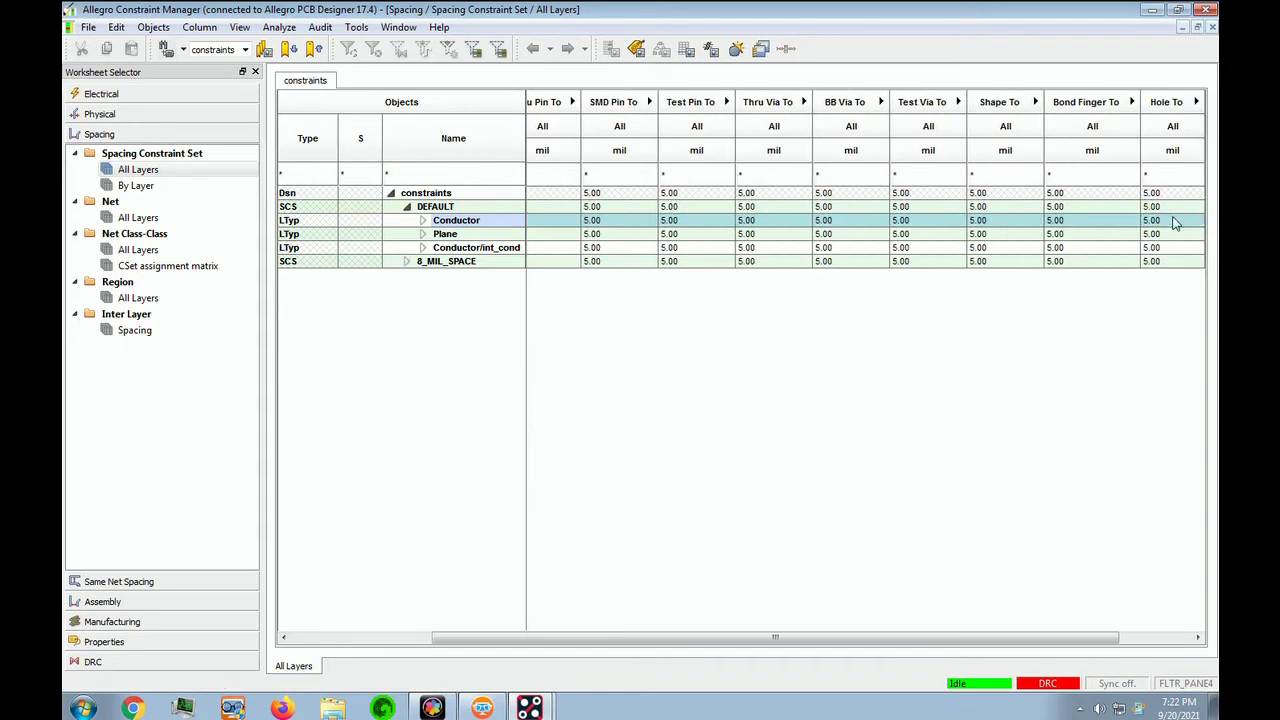
double_click(1175, 220)
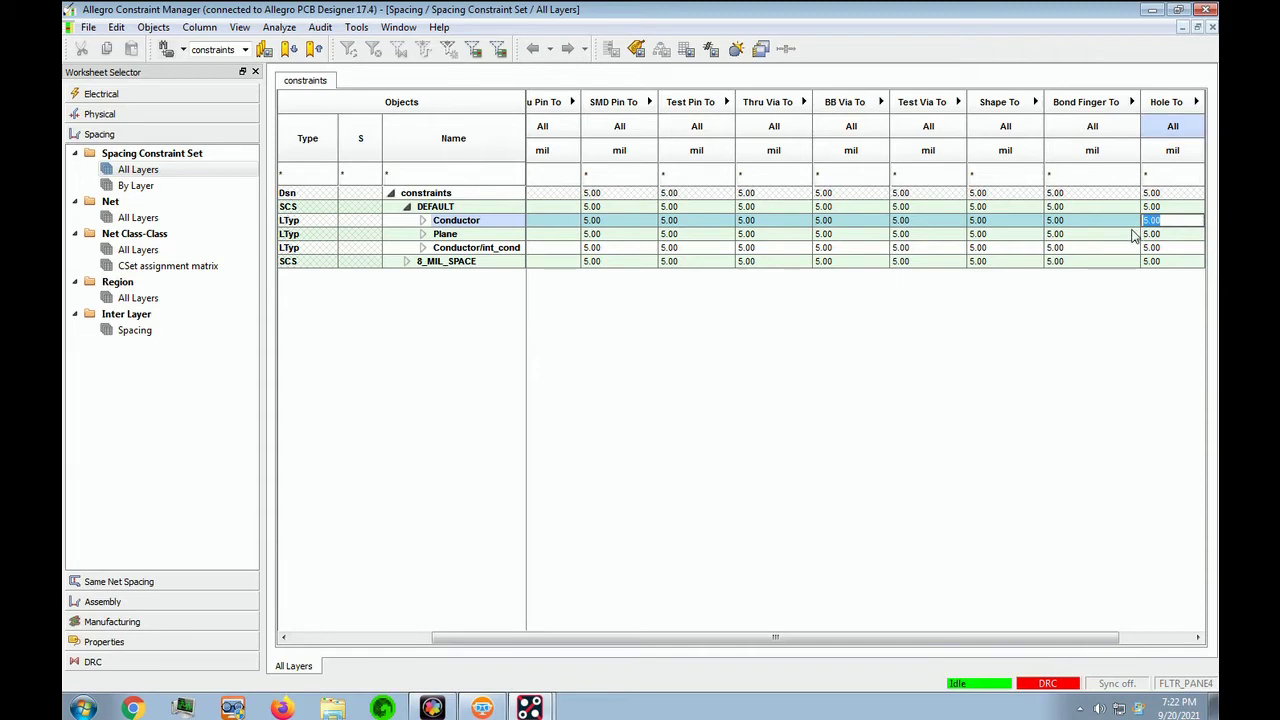
text(9)
key(Return)
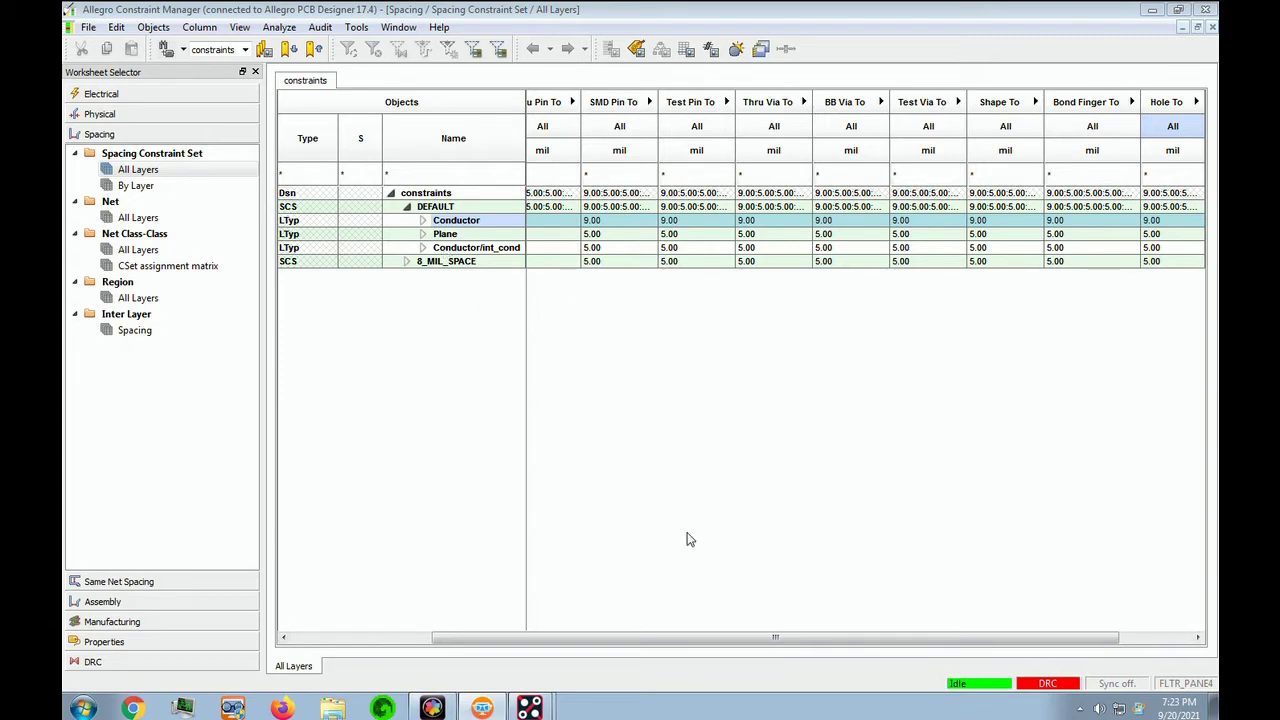
Step: Set all DEFAULT spacings for Plane and Conductor/int_cond from Line To through Hole To to 7 mil
drag(657, 637, 433, 645)
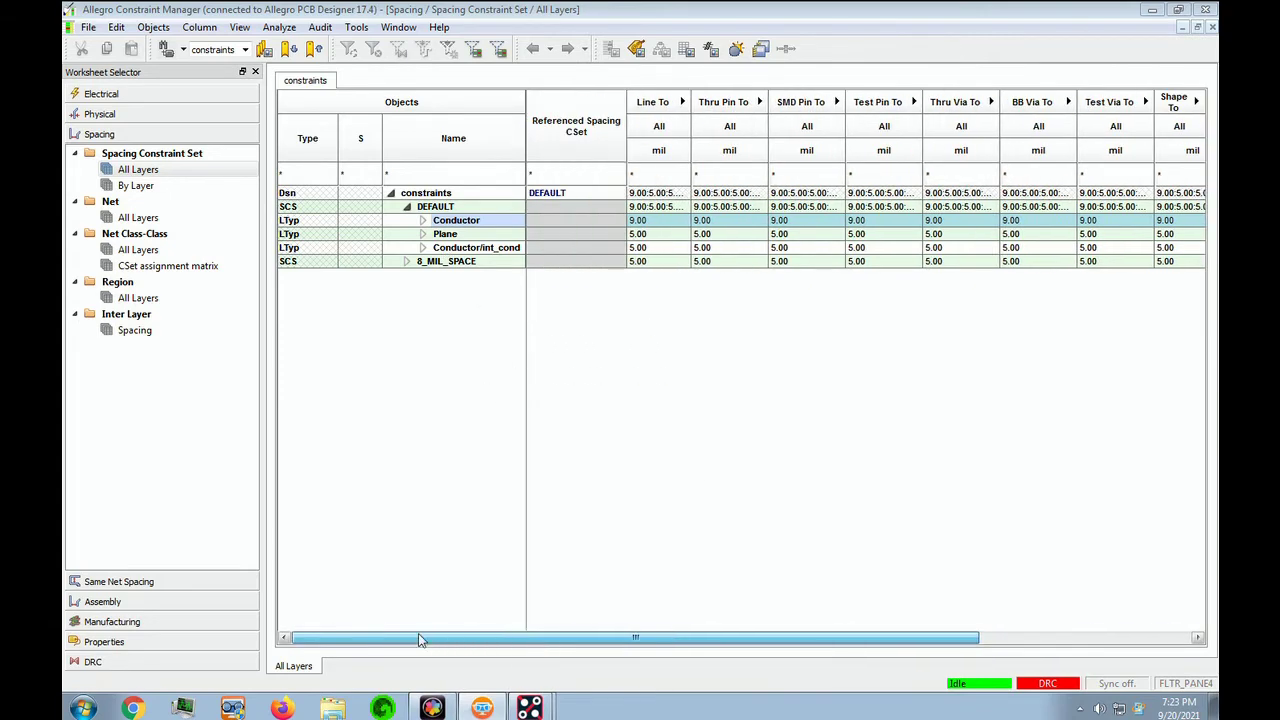
click(659, 238)
drag(661, 246, 1209, 256)
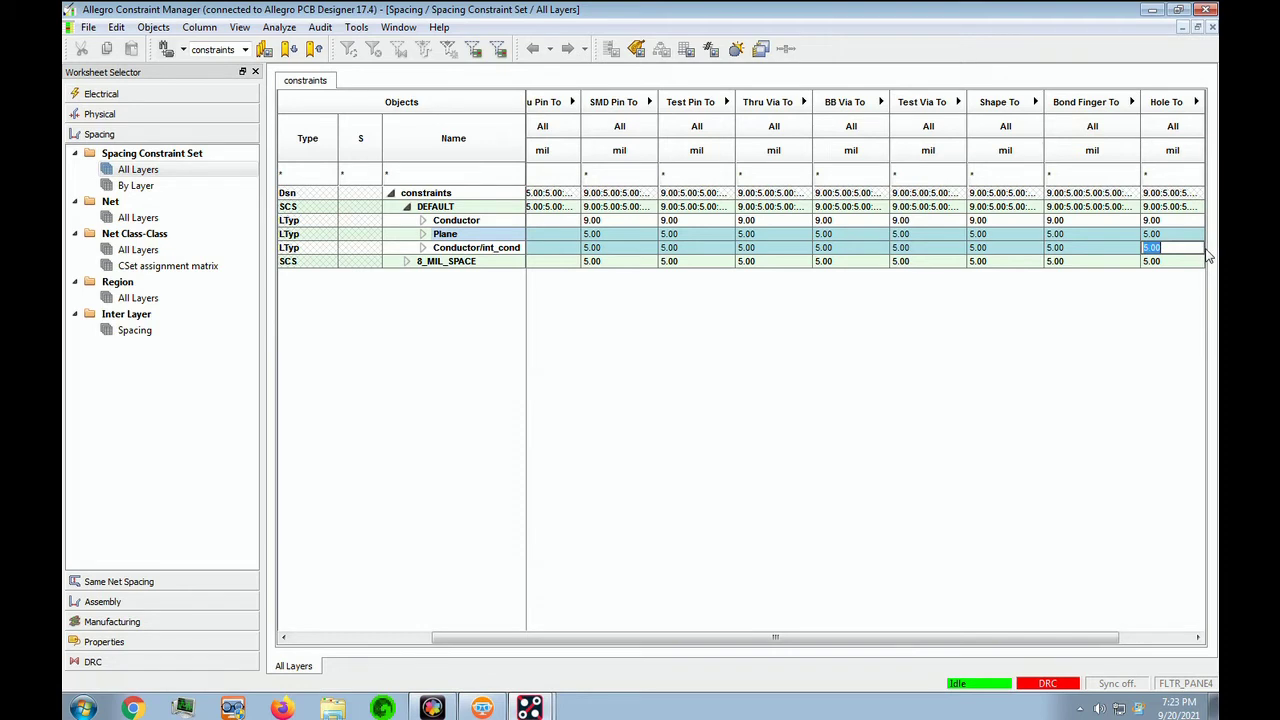
text(7)
key(Return)
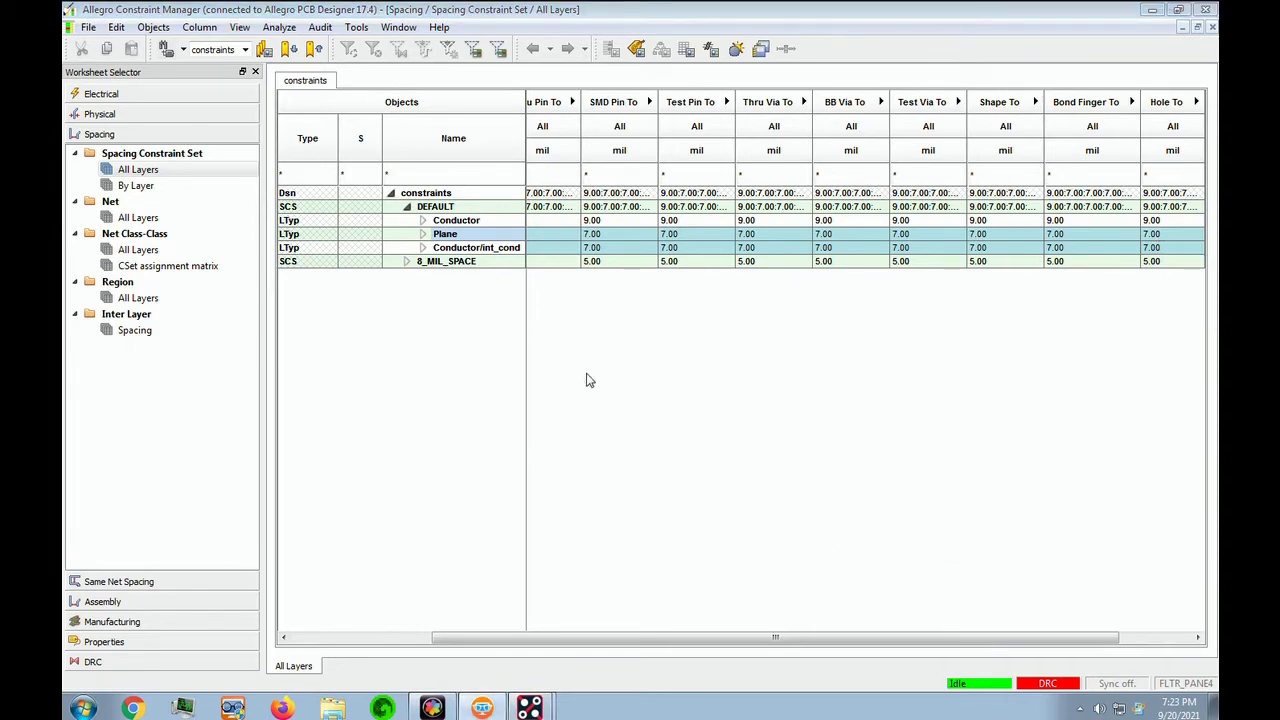
Step: Set every spacing of the 8_MIL_SPACE set to 8 mil, including Min BB Via Gap
drag(650, 640, 281, 610)
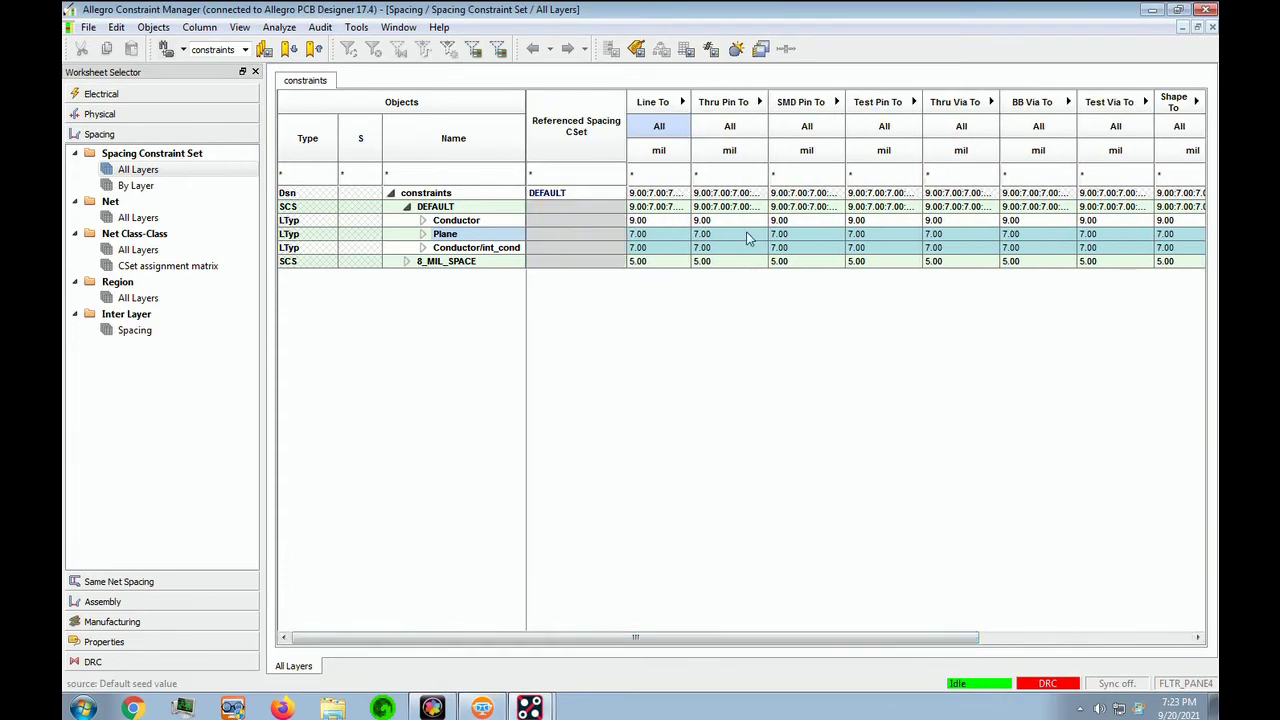
click(647, 263)
drag(647, 268, 1210, 276)
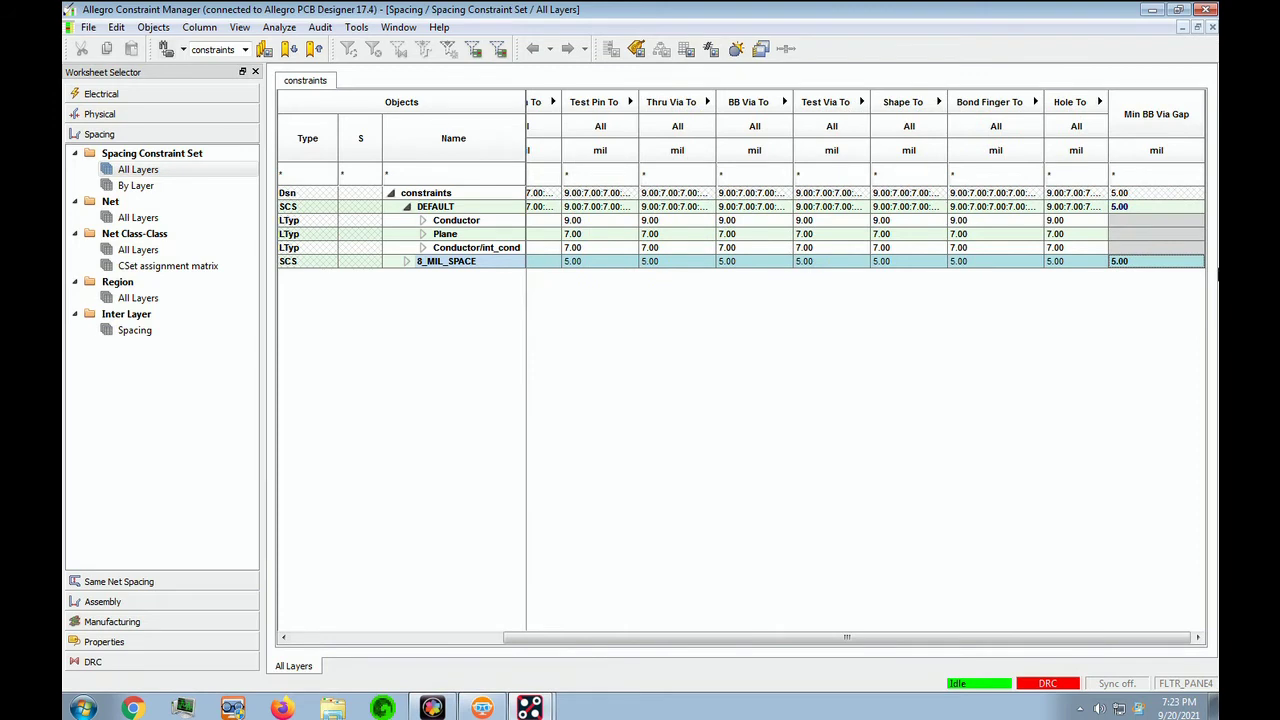
double_click(1134, 265)
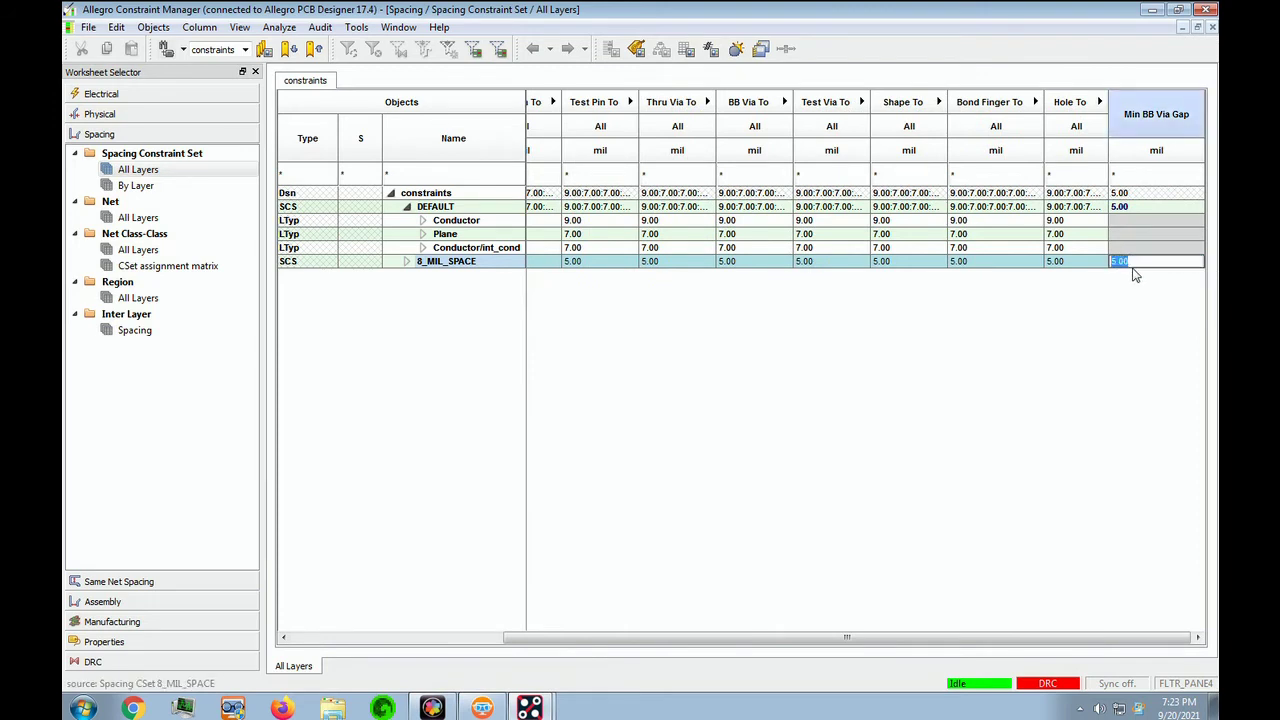
text(8)
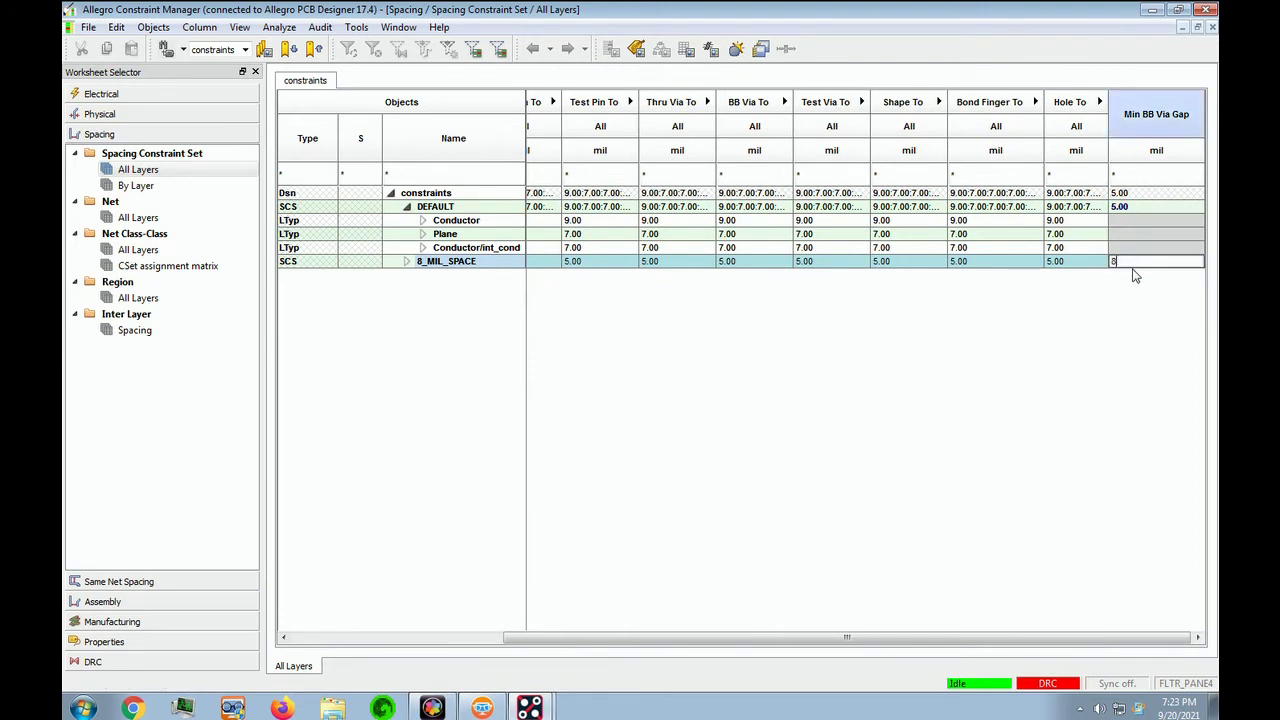
key(Return)
click(740, 521)
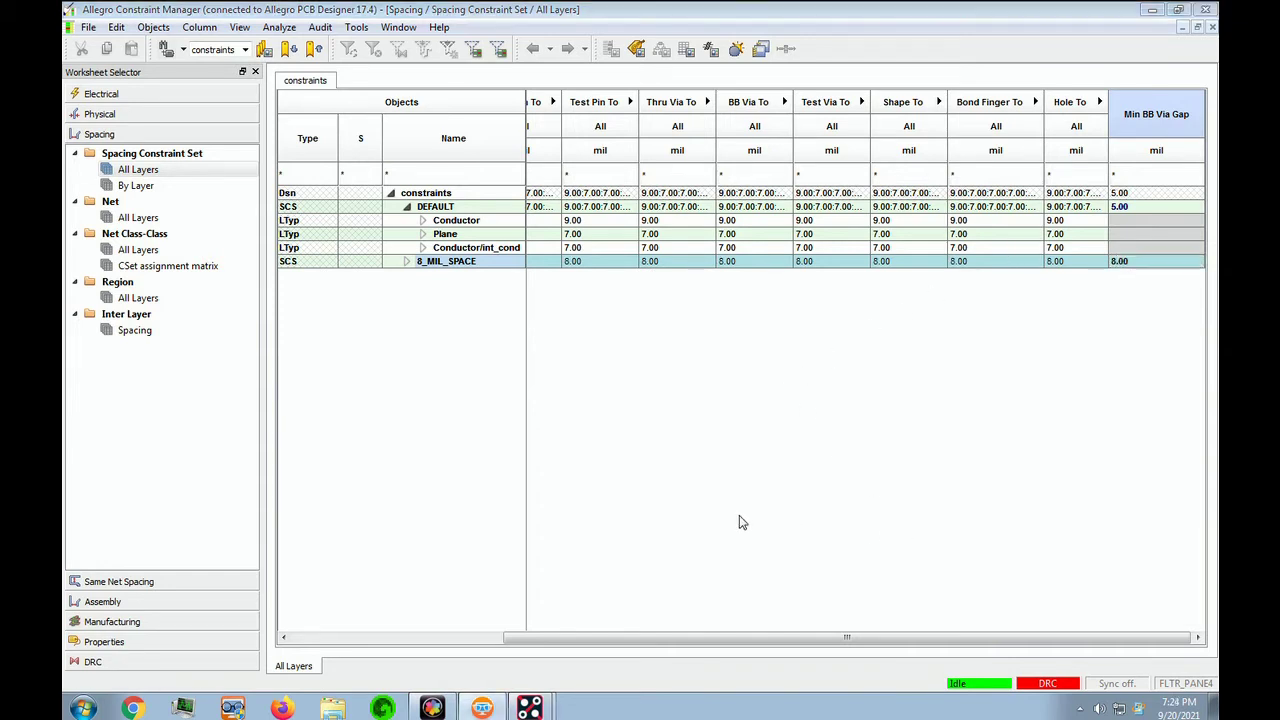
Step: Expand the DEFAULT Conductor and Plane layers and the 8_MIL_SPACE set to review their spacing values
click(422, 220)
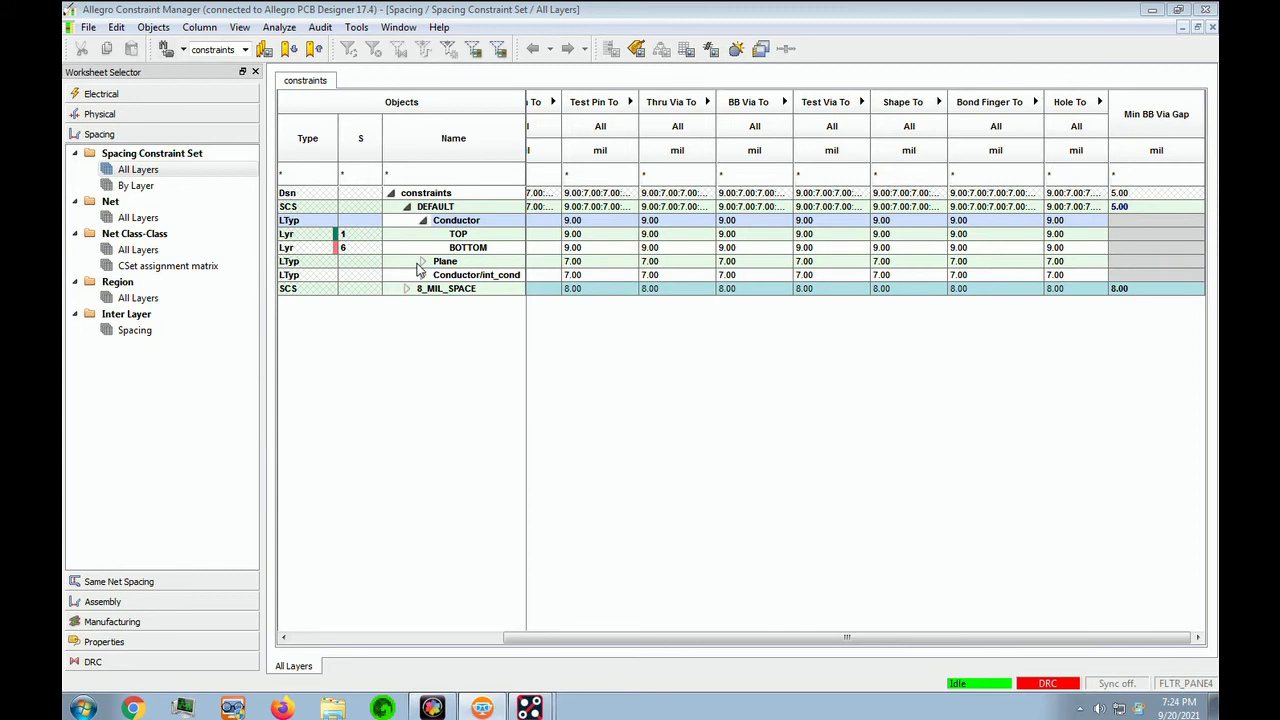
click(421, 262)
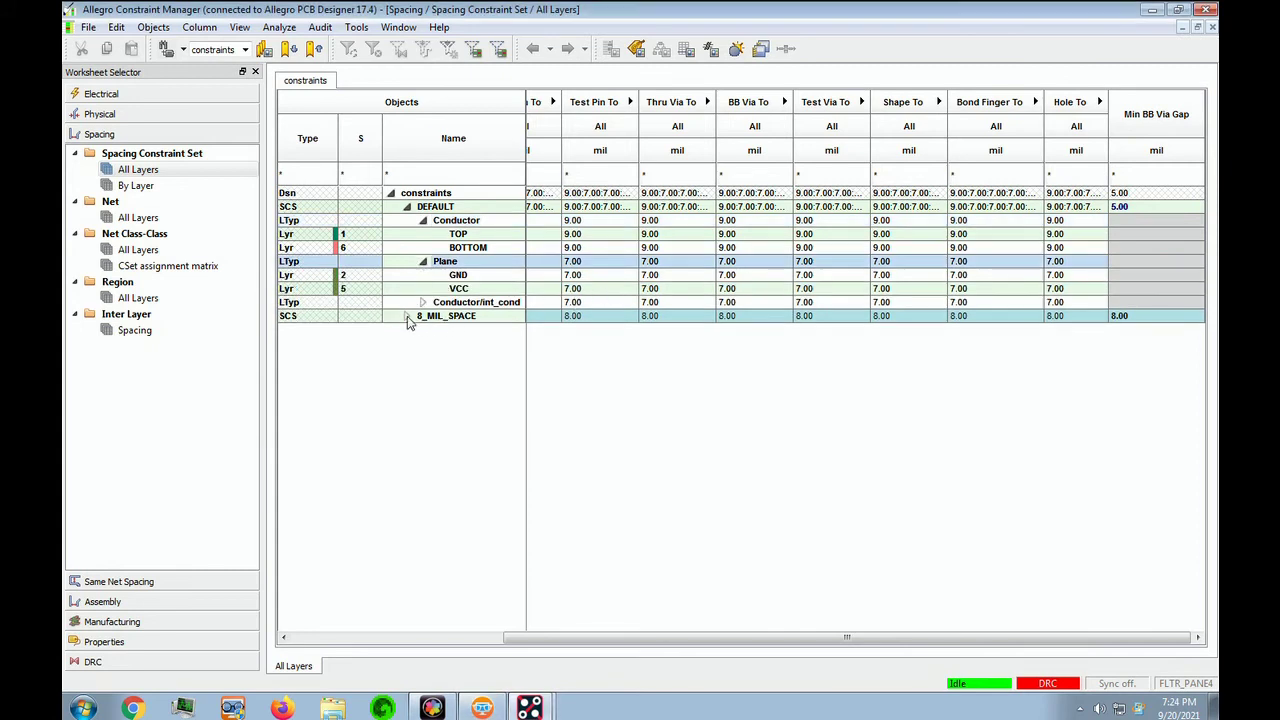
click(407, 316)
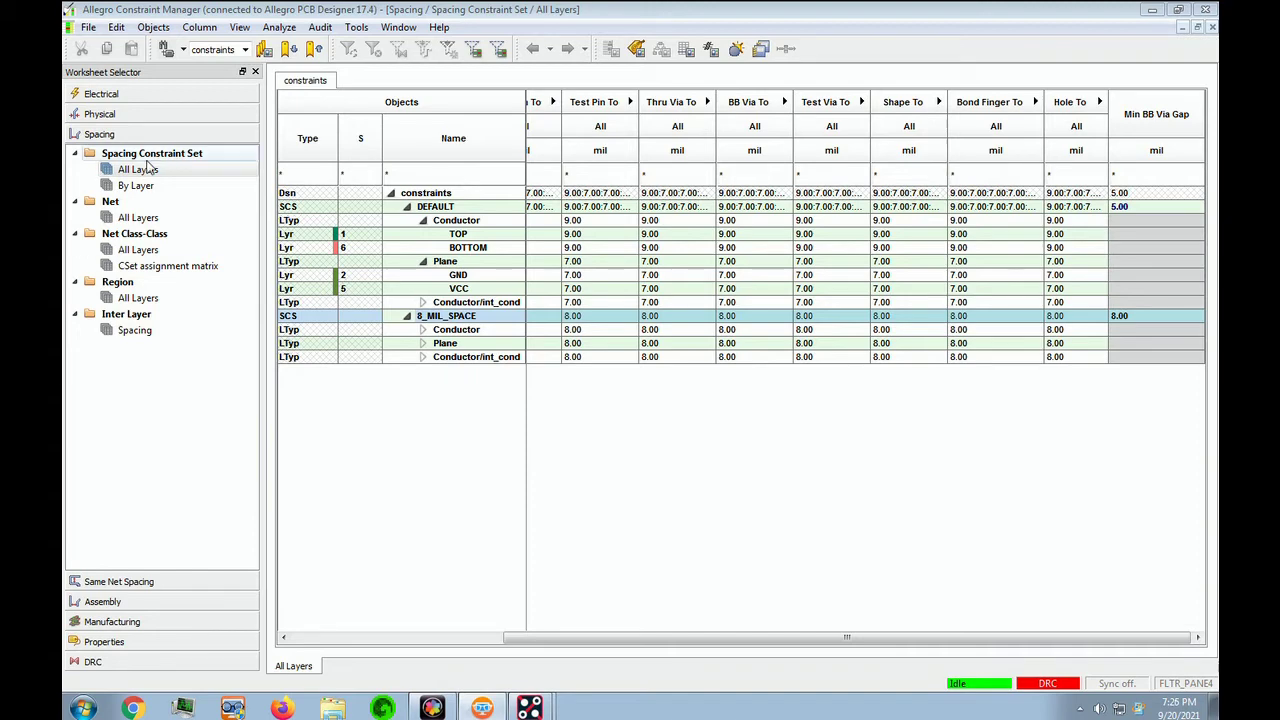
Step: Assign the 8_MIL_SPACE spacing constraint set to the SYNC net class across all layers
click(140, 218)
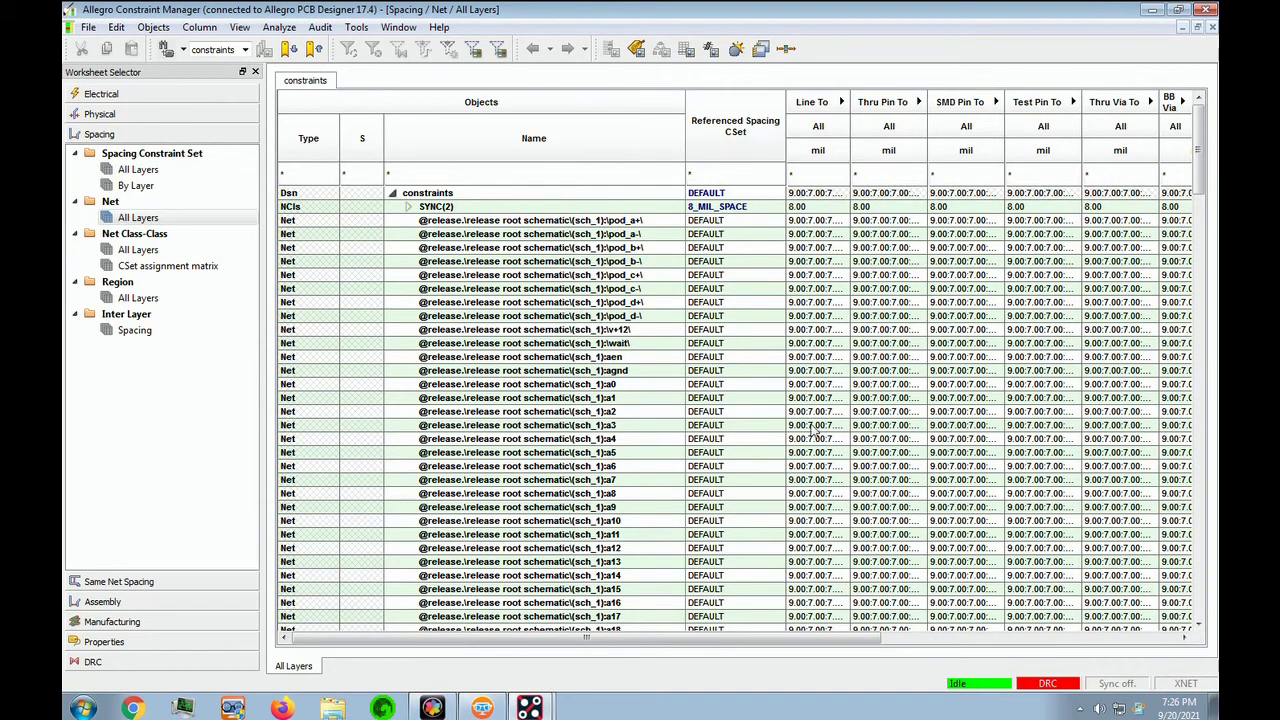
click(407, 207)
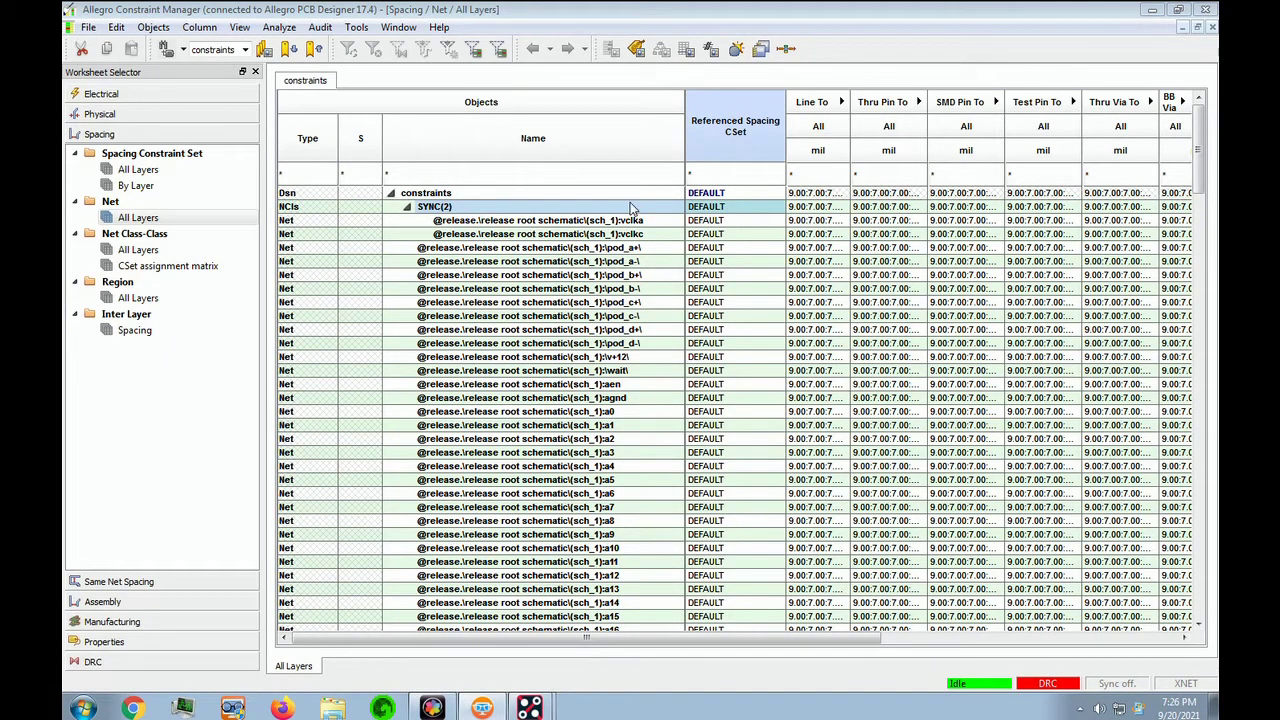
click(717, 212)
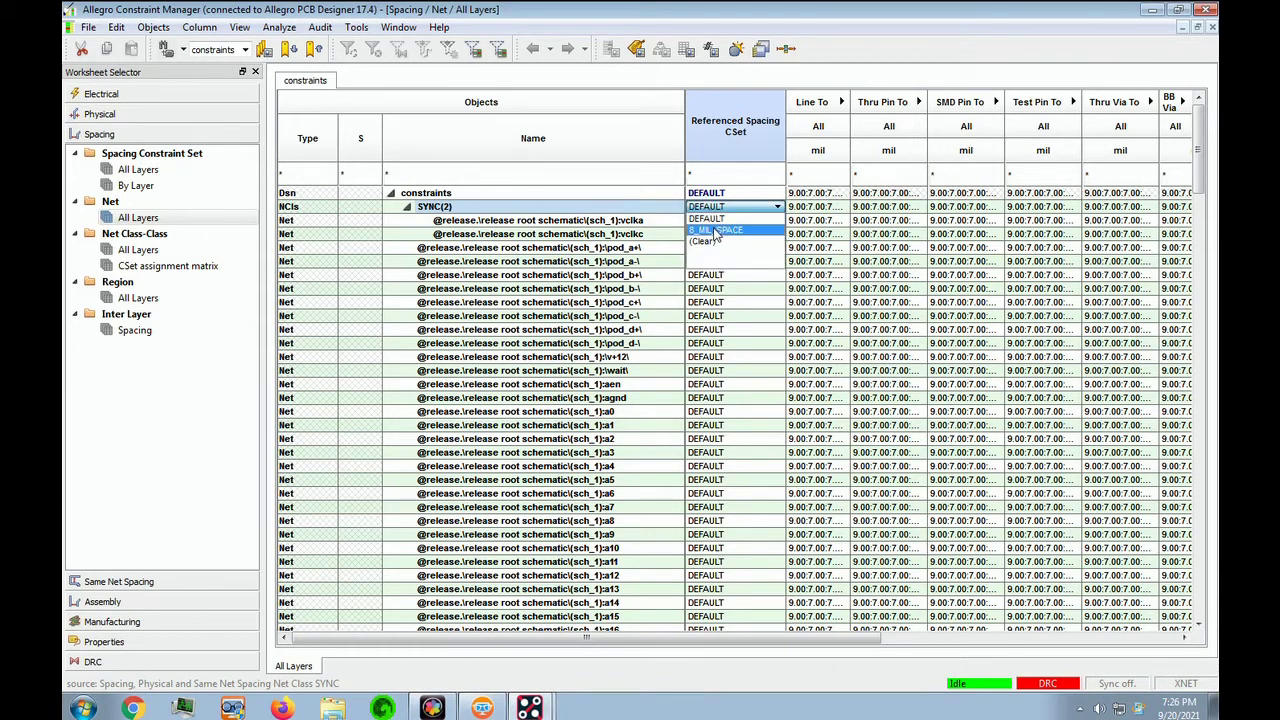
click(716, 230)
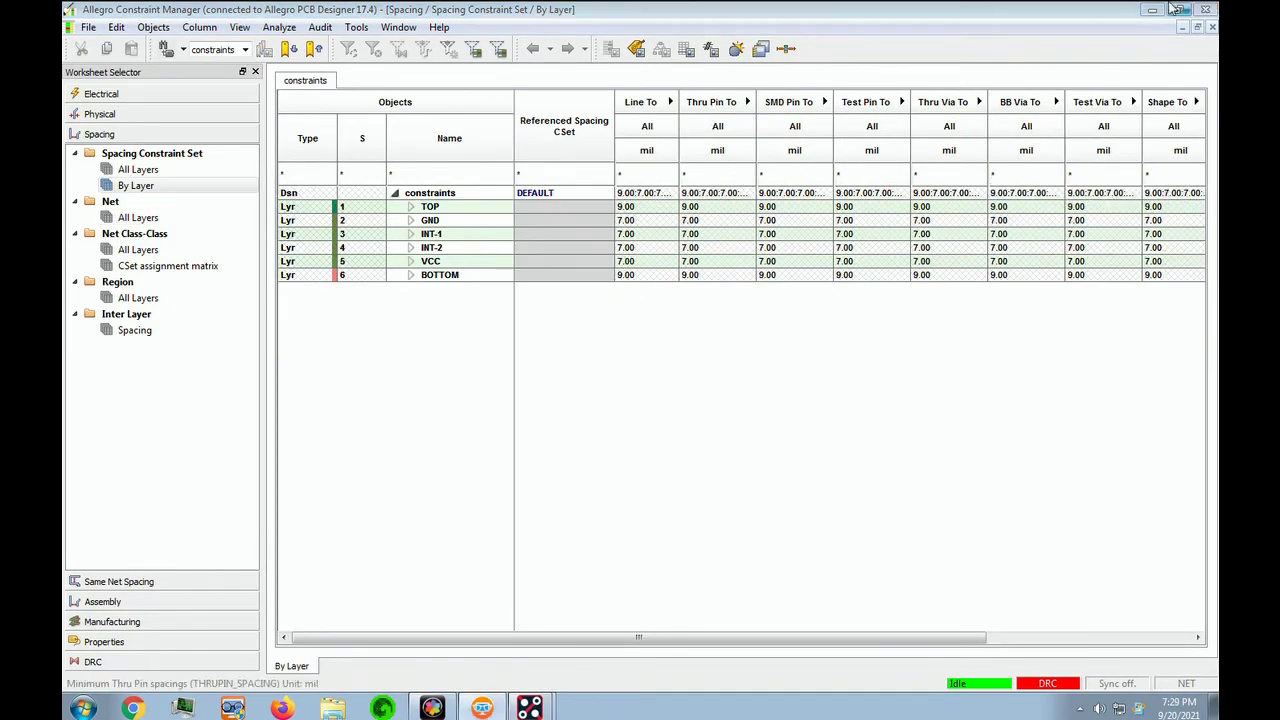
Step: Close the Constraint Manager and save the board design constraints.brd
click(1211, 26)
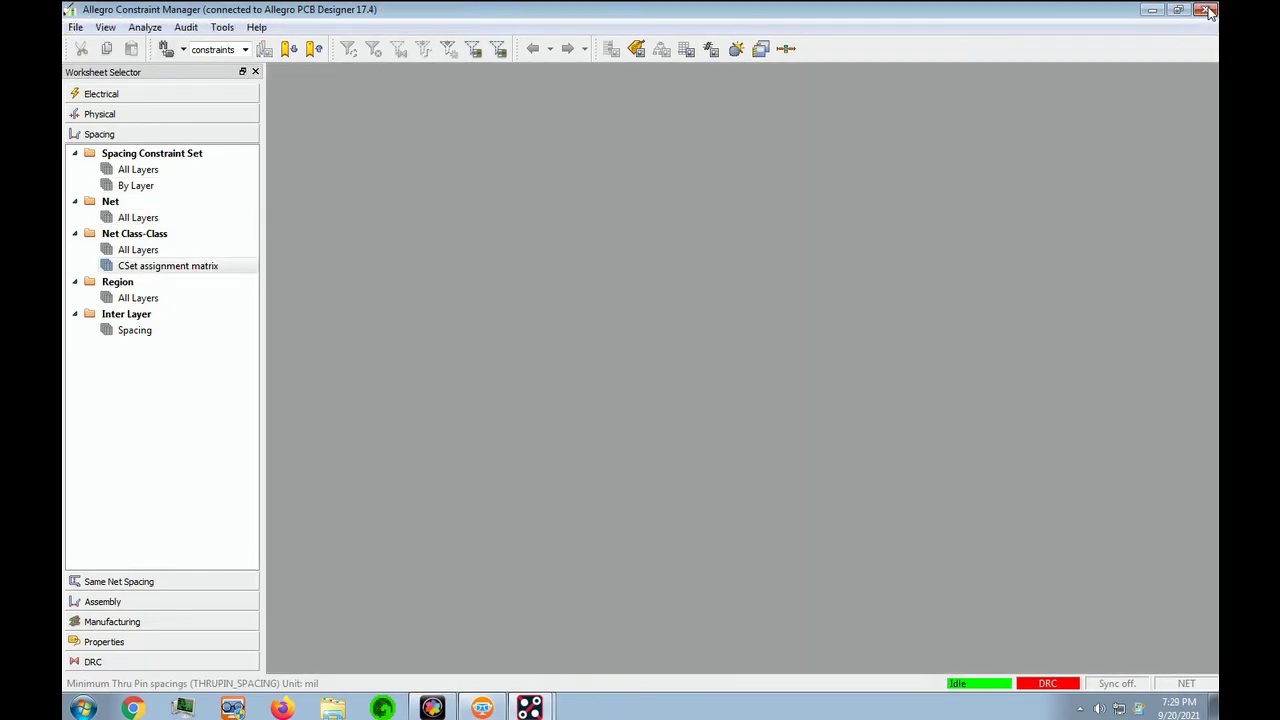
click(1206, 10)
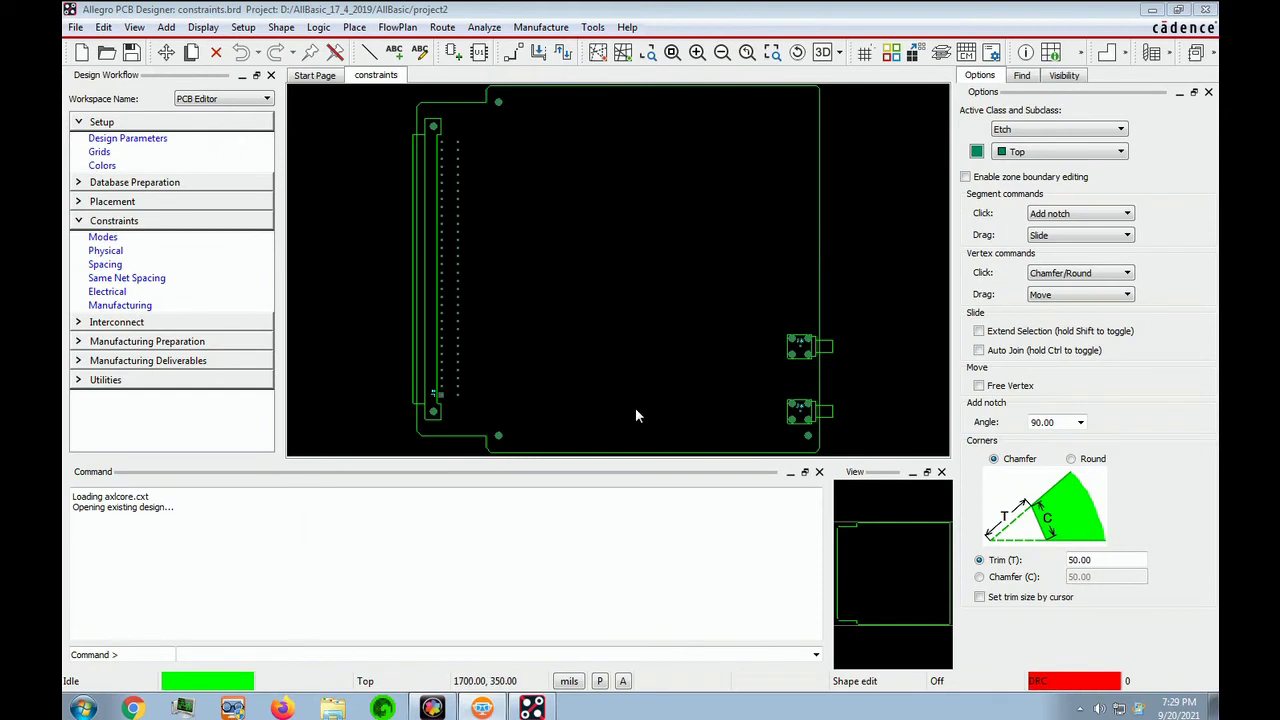
click(75, 27)
mouse_move(103, 27)
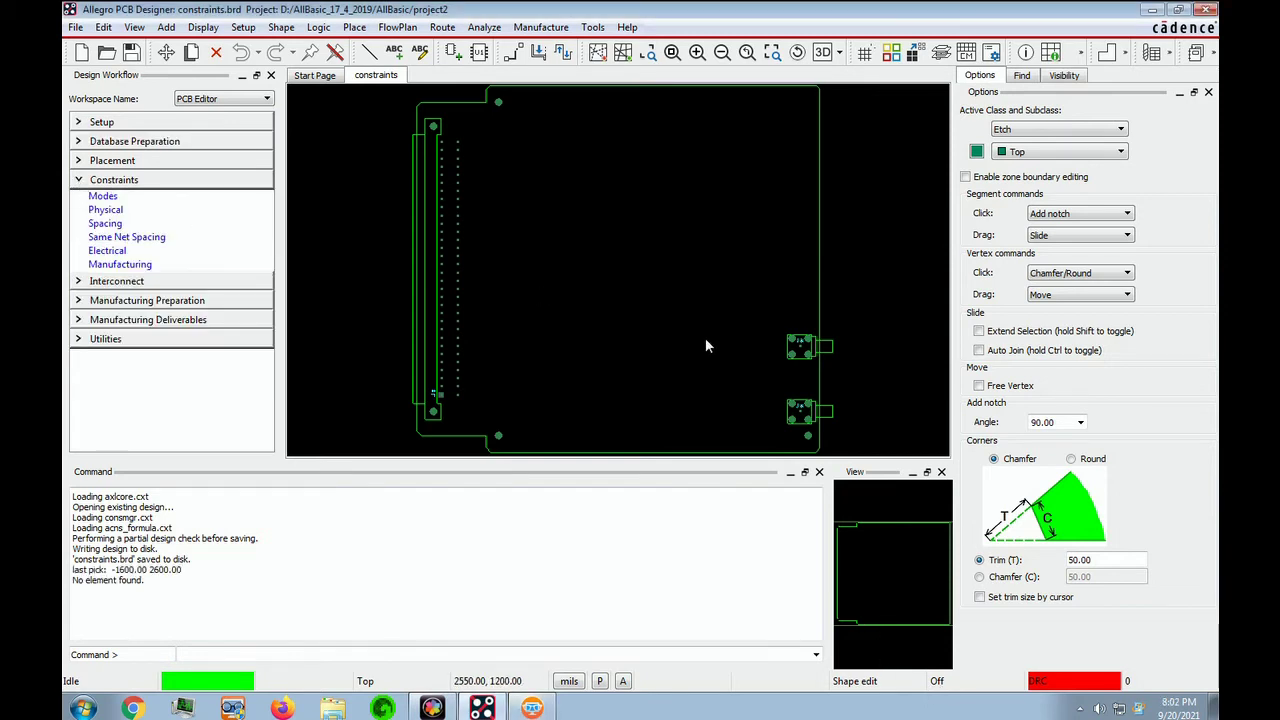
Step: Reopen the all-layer spacing constraint sets in the Constraint Manager, select the design's referenced CSet, and restore the maximized window
click(105, 223)
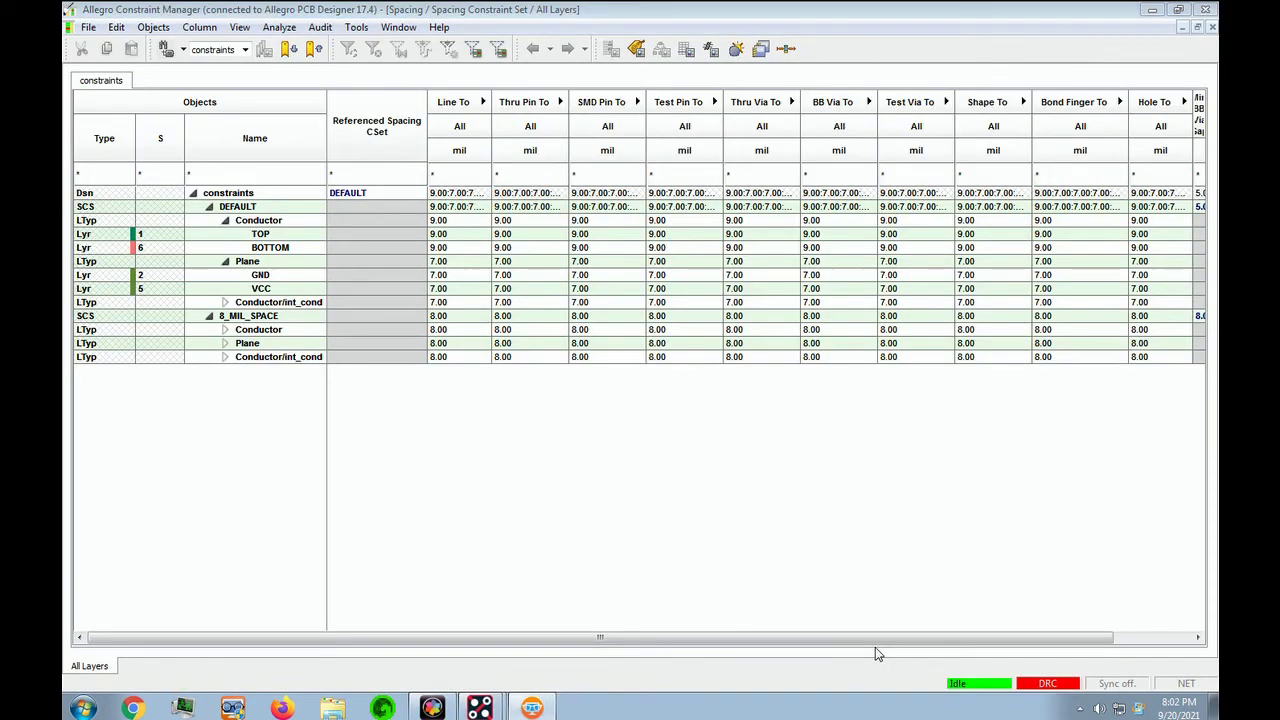
mouse_move(67, 110)
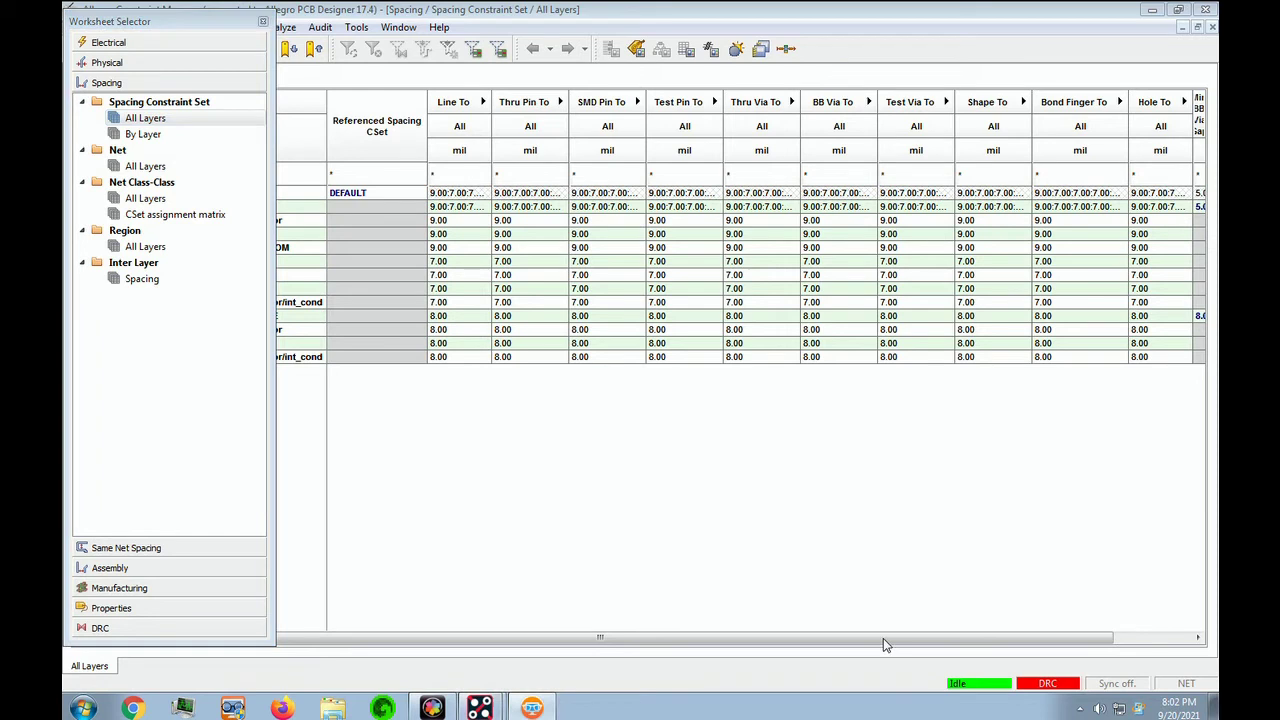
click(403, 205)
double_click(398, 193)
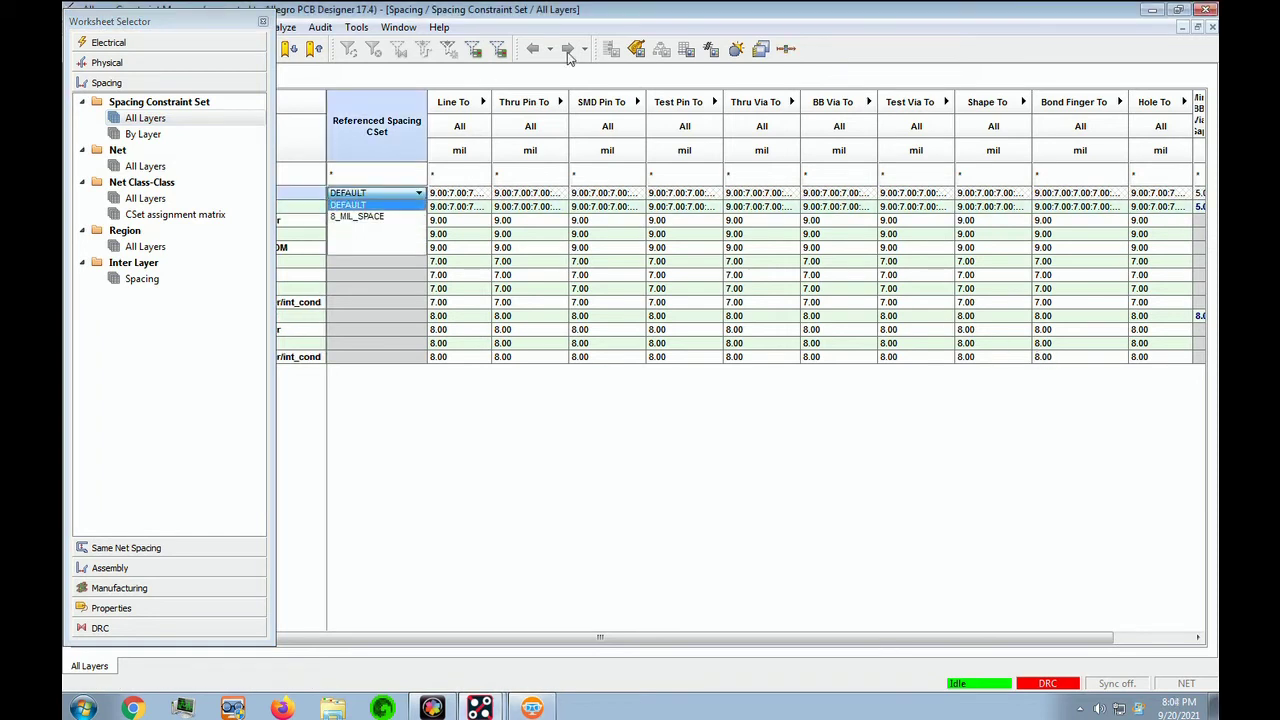
double_click(488, 8)
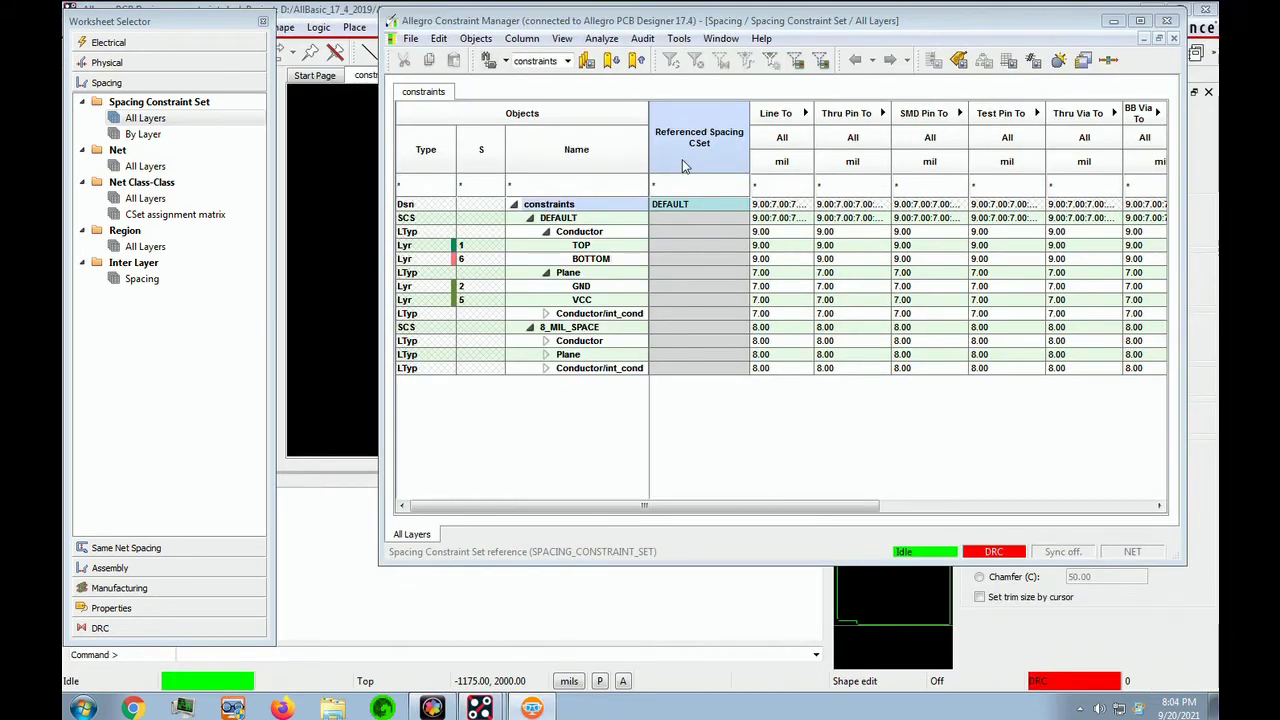
Step: Create a spacing constraint set named 15_MIL_SPACE
click(475, 38)
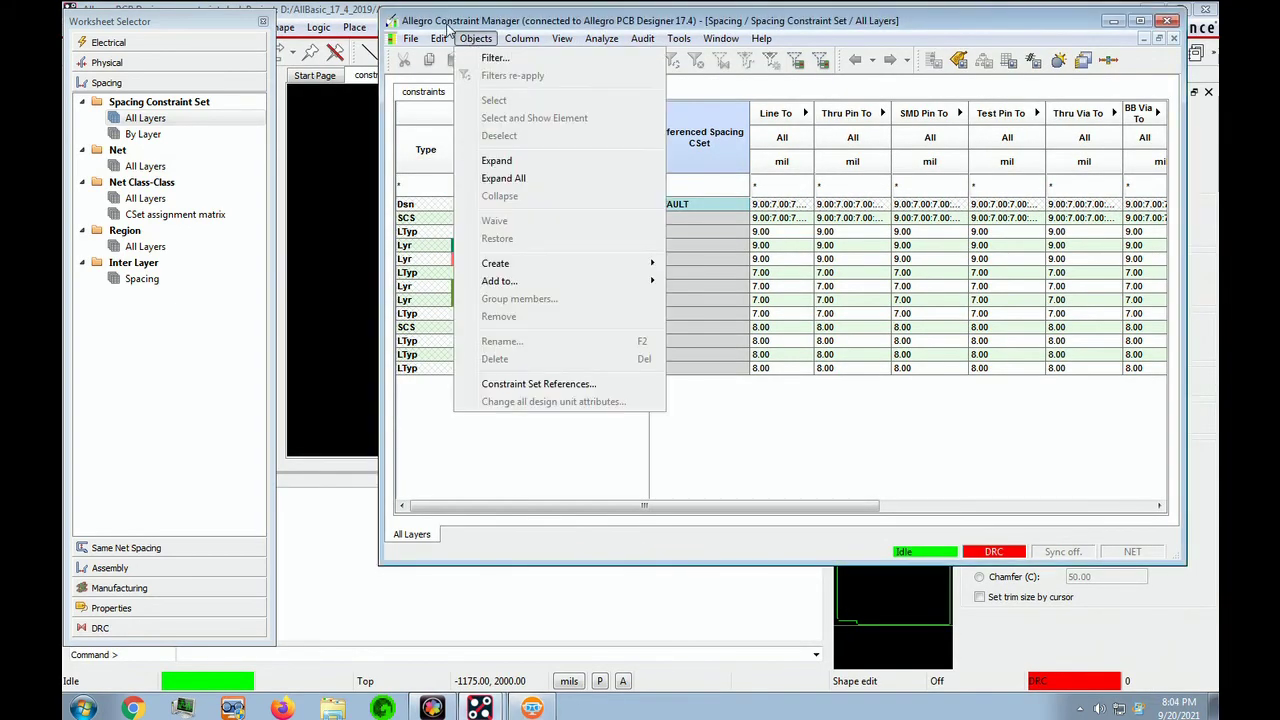
mouse_move(520, 265)
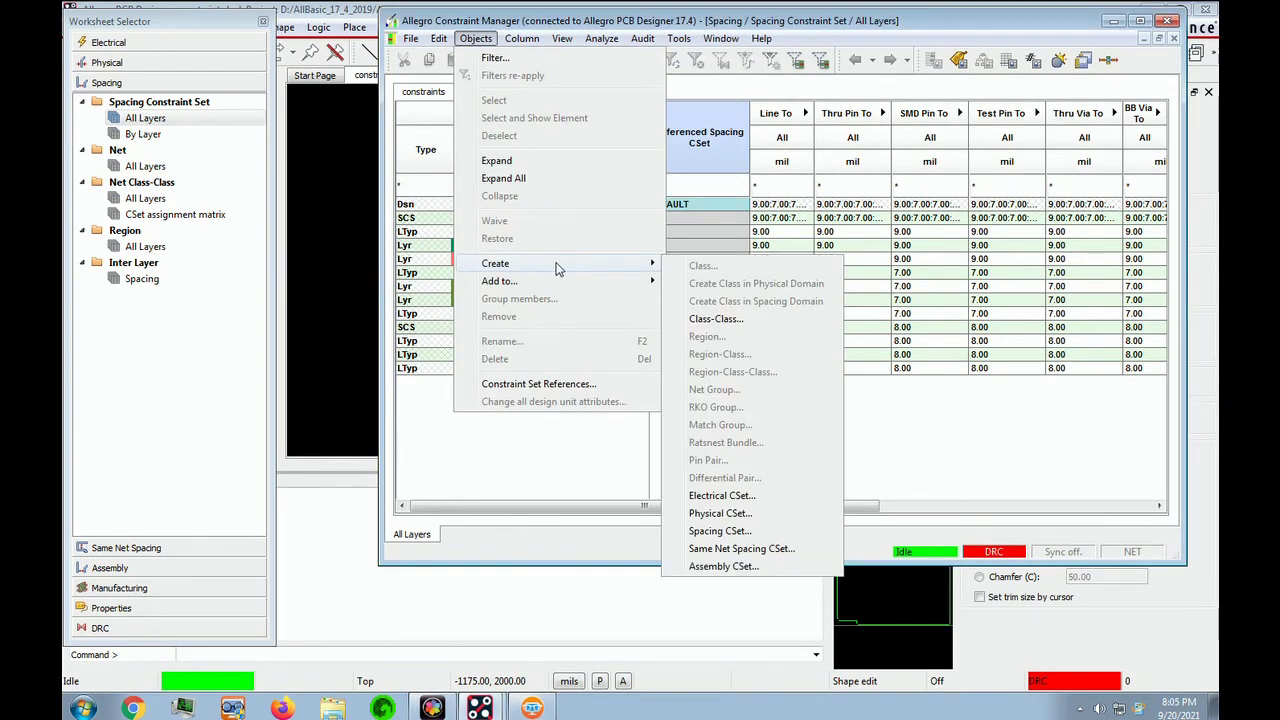
click(704, 533)
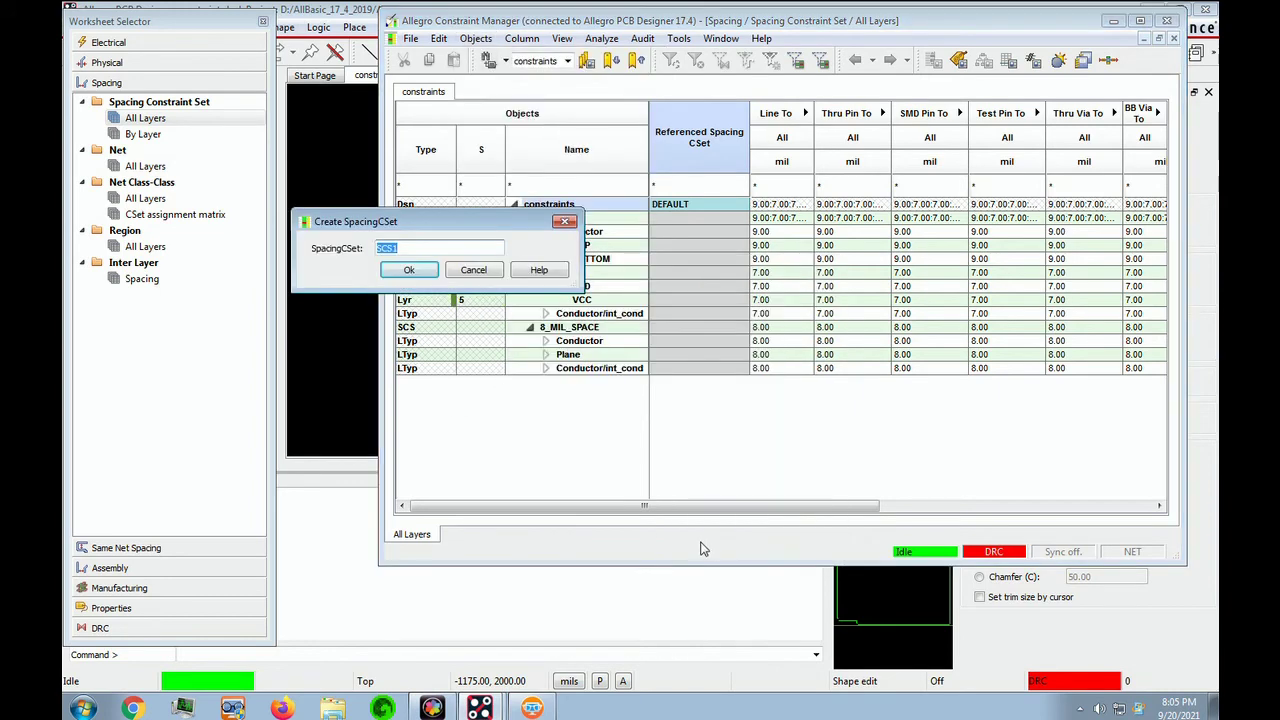
click(880, 644)
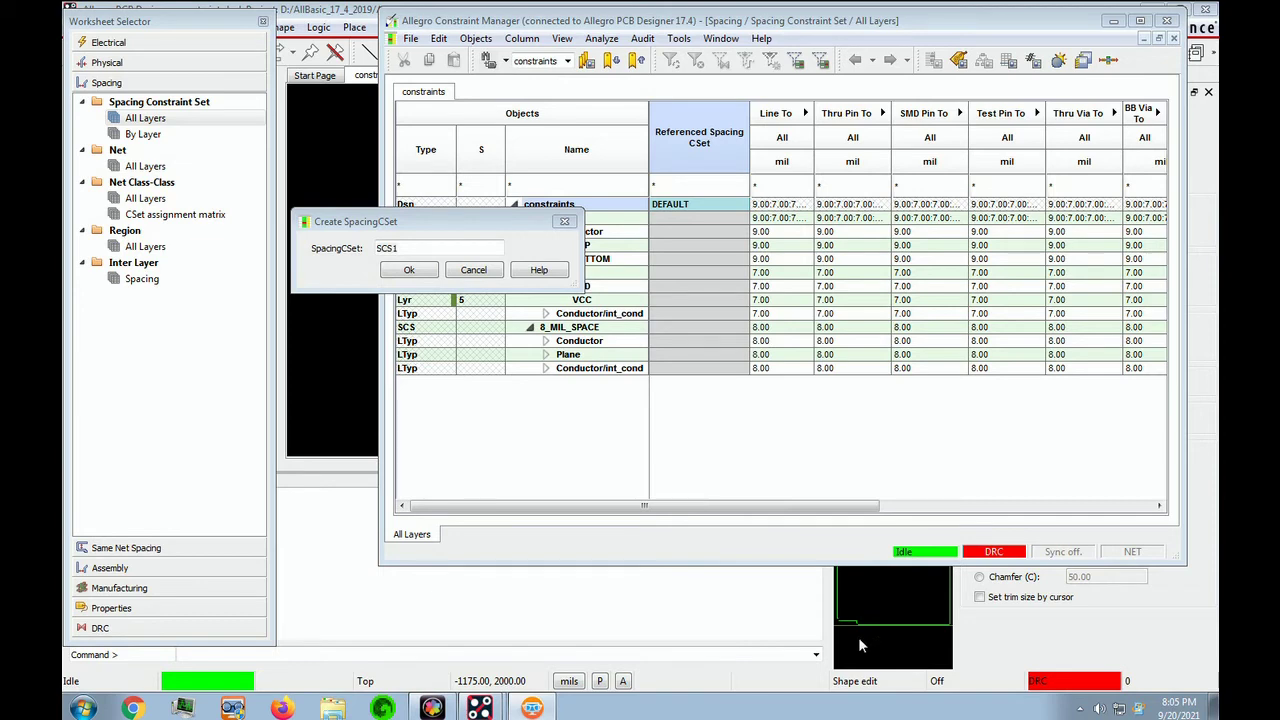
text(15_mil_space)
click(410, 272)
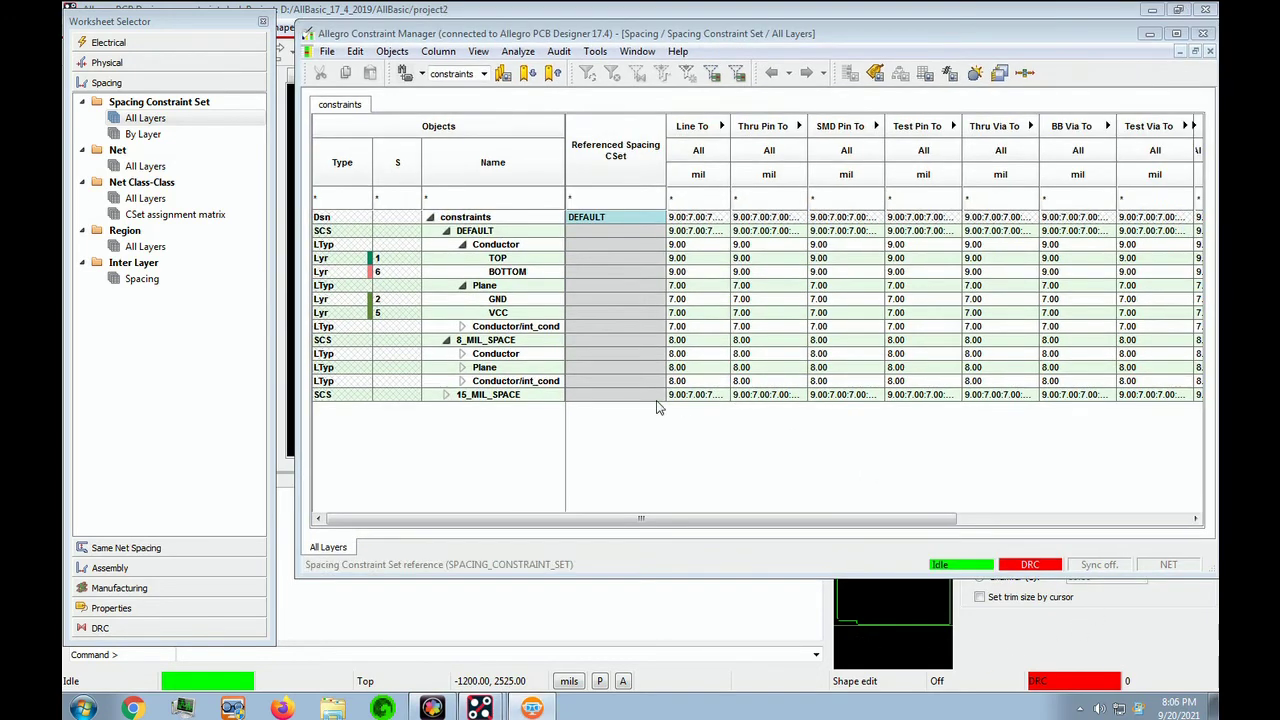
Step: Set all spacings of the 15_MIL_SPACE set from Line To through Hole To to 15 mil
click(697, 394)
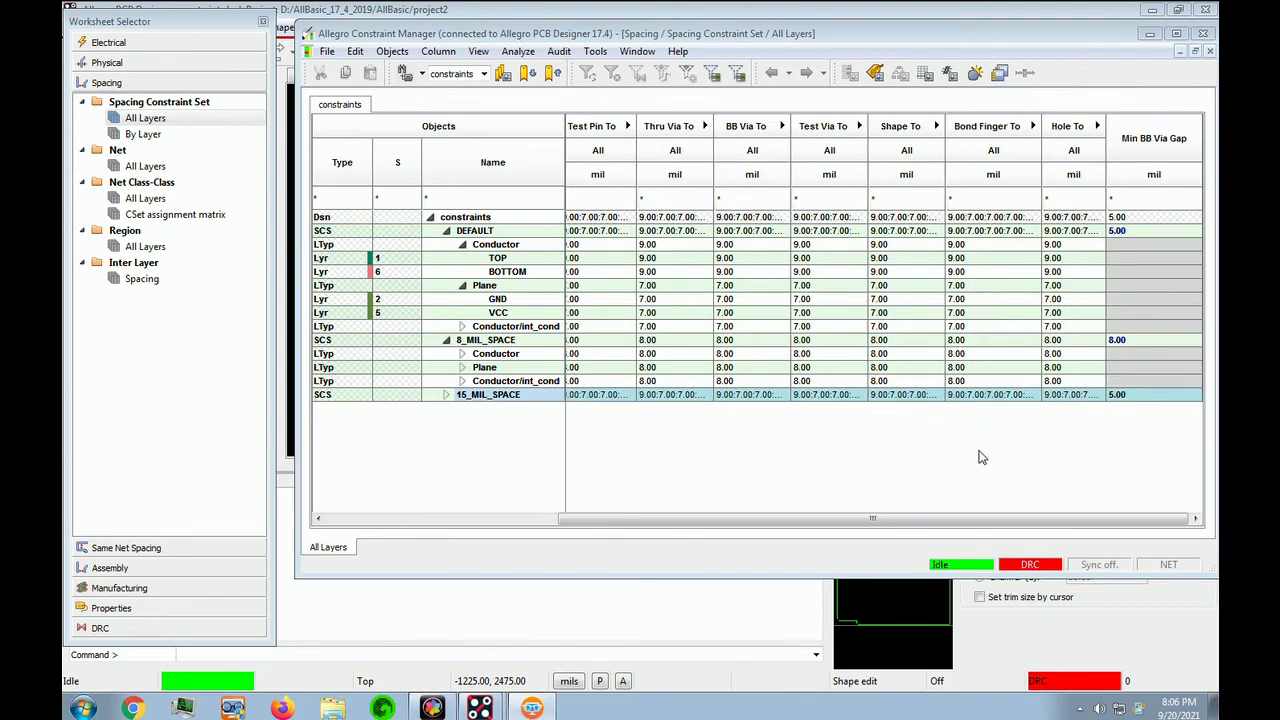
double_click(1090, 396)
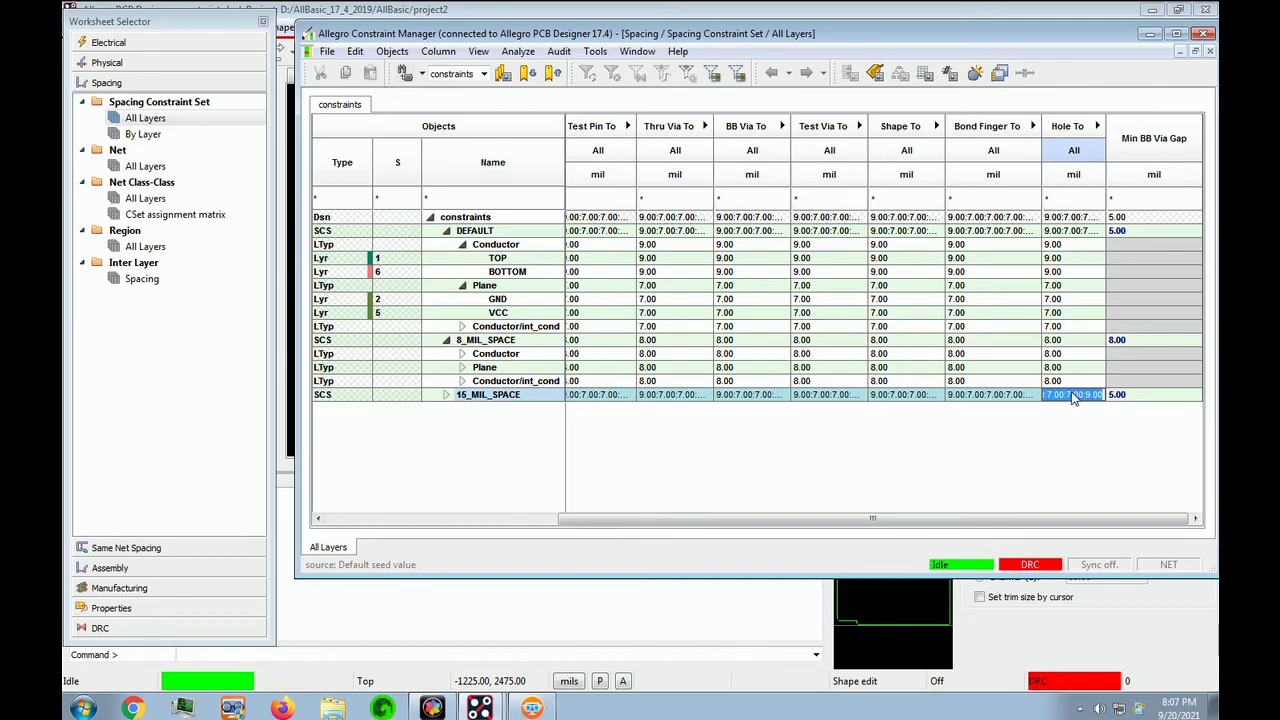
text(15)
key(Return)
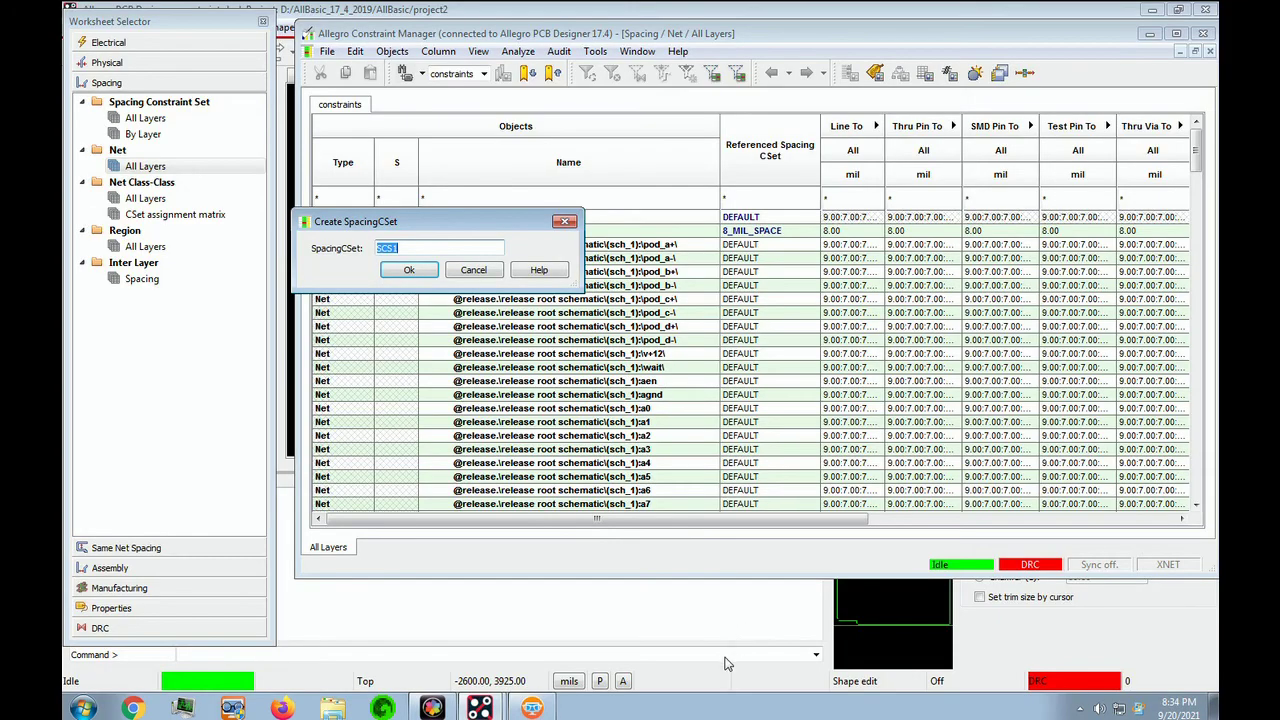
Step: Create a spacing constraint set named vdnets from the net spacing worksheet
text(vdnets)
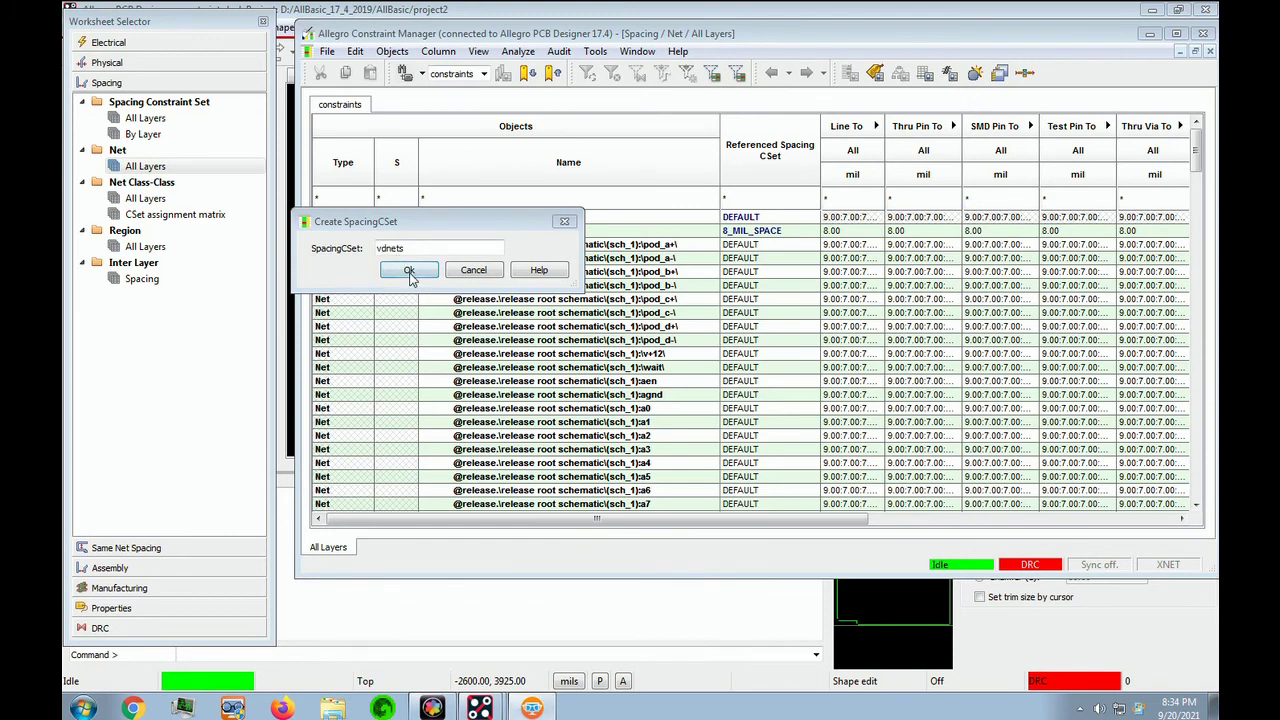
click(409, 271)
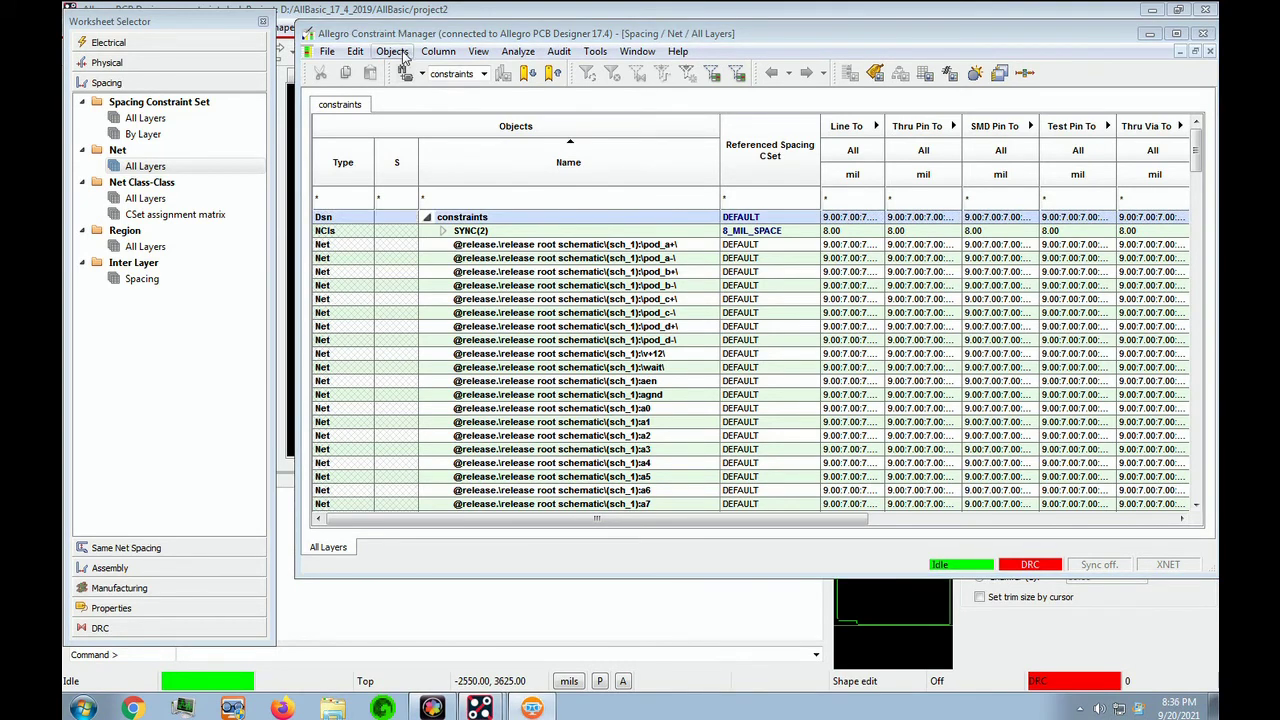
Step: Create a net class named VDNETS in the net spacing worksheet
click(393, 51)
mouse_move(422, 55)
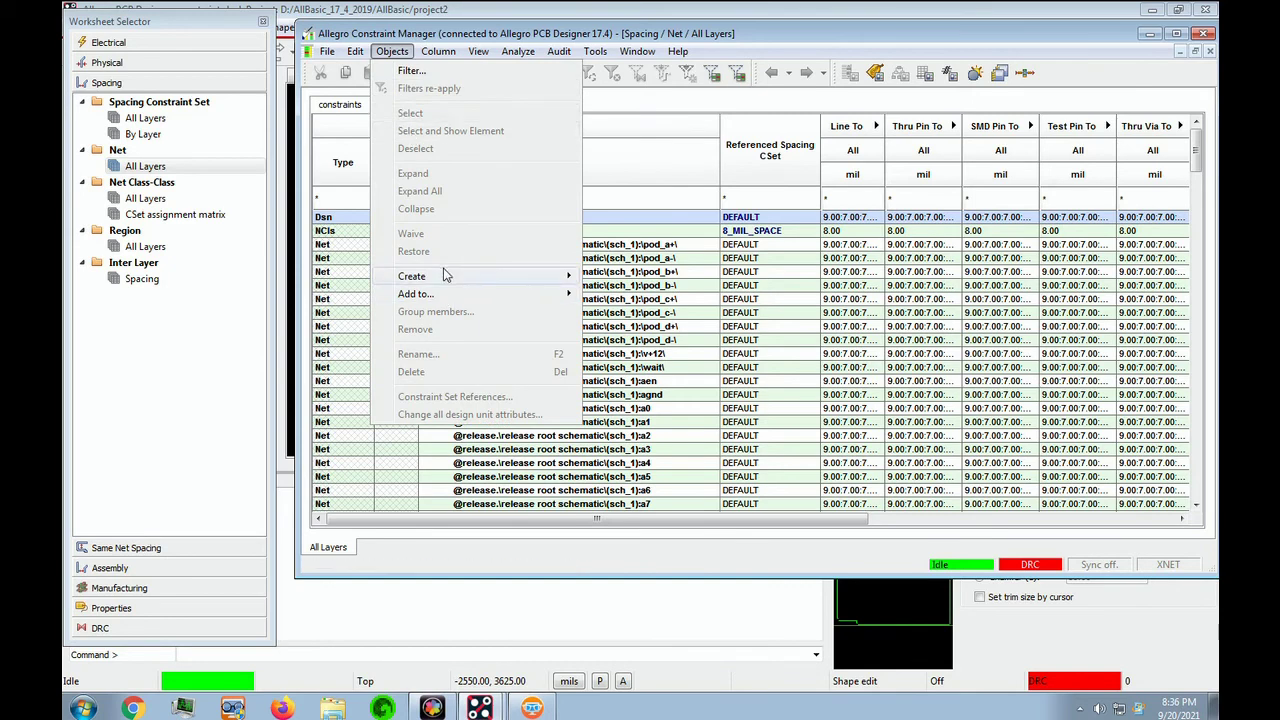
mouse_move(446, 276)
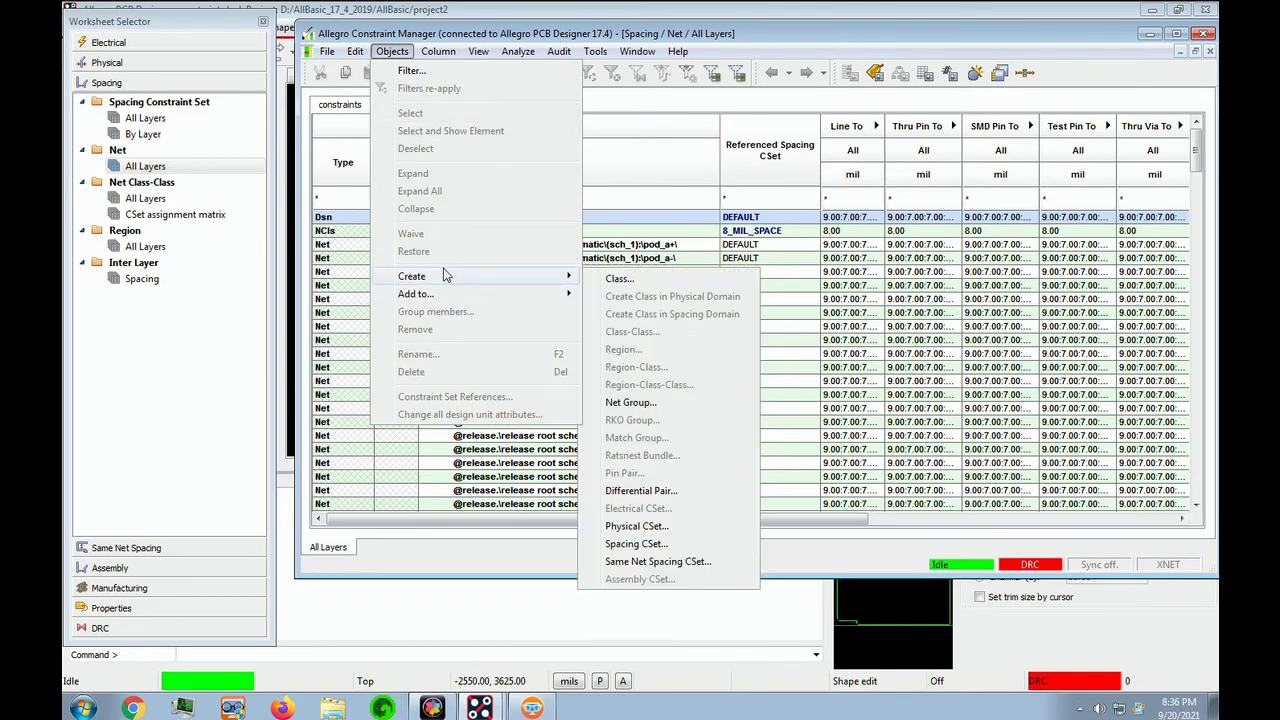
click(618, 280)
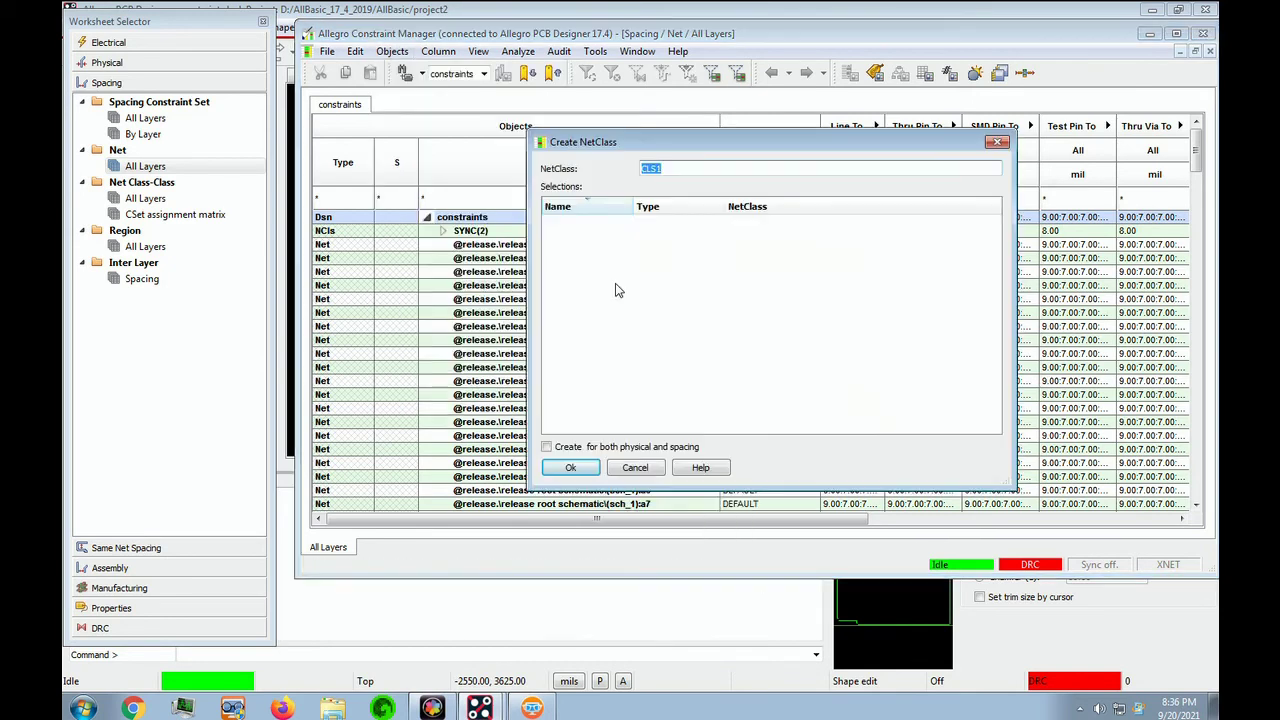
click(858, 579)
double_click(699, 168)
text(VDNETS)
key(Return)
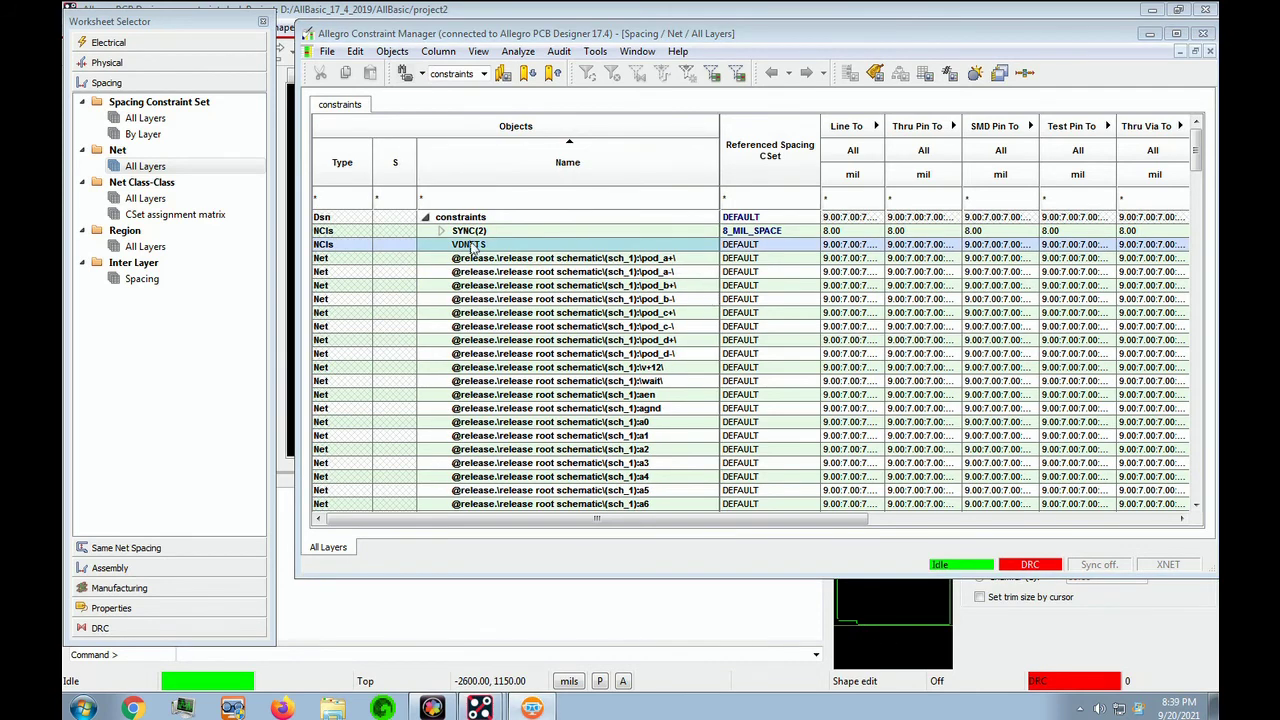
Step: Open the membership of the VDNETS net class and list the nets matching the filter VD*
right_click(467, 245)
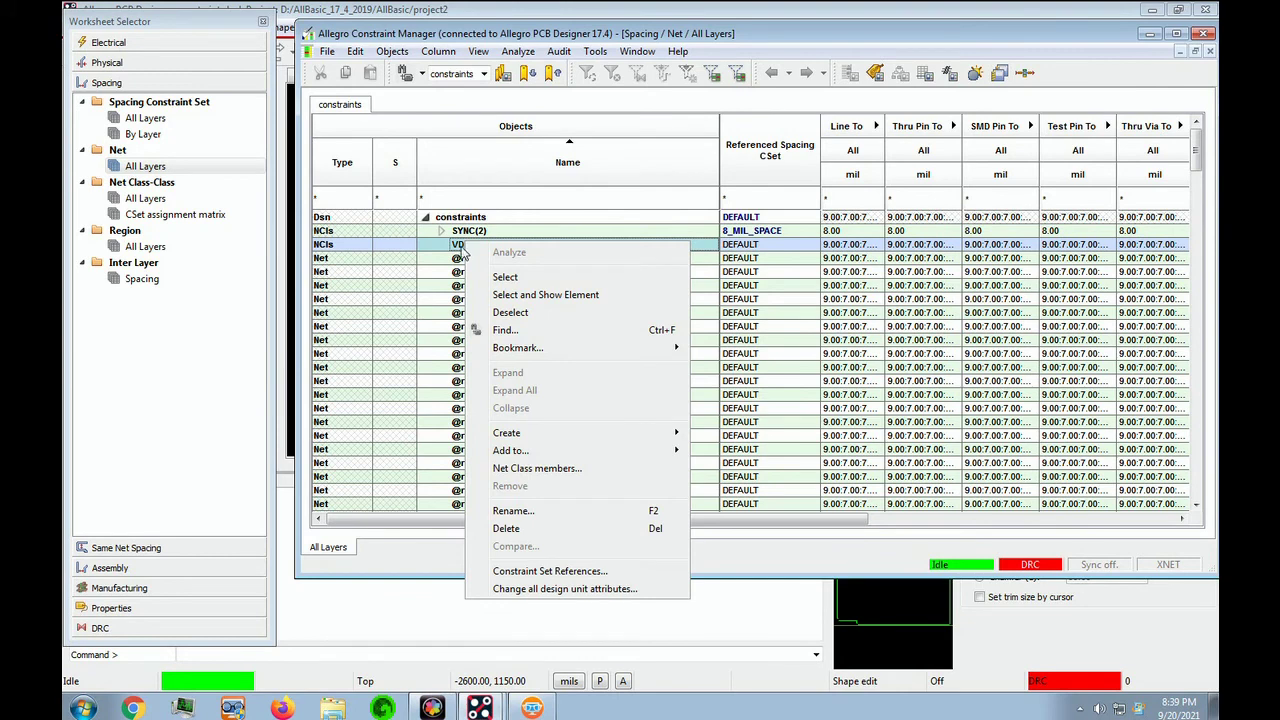
click(523, 470)
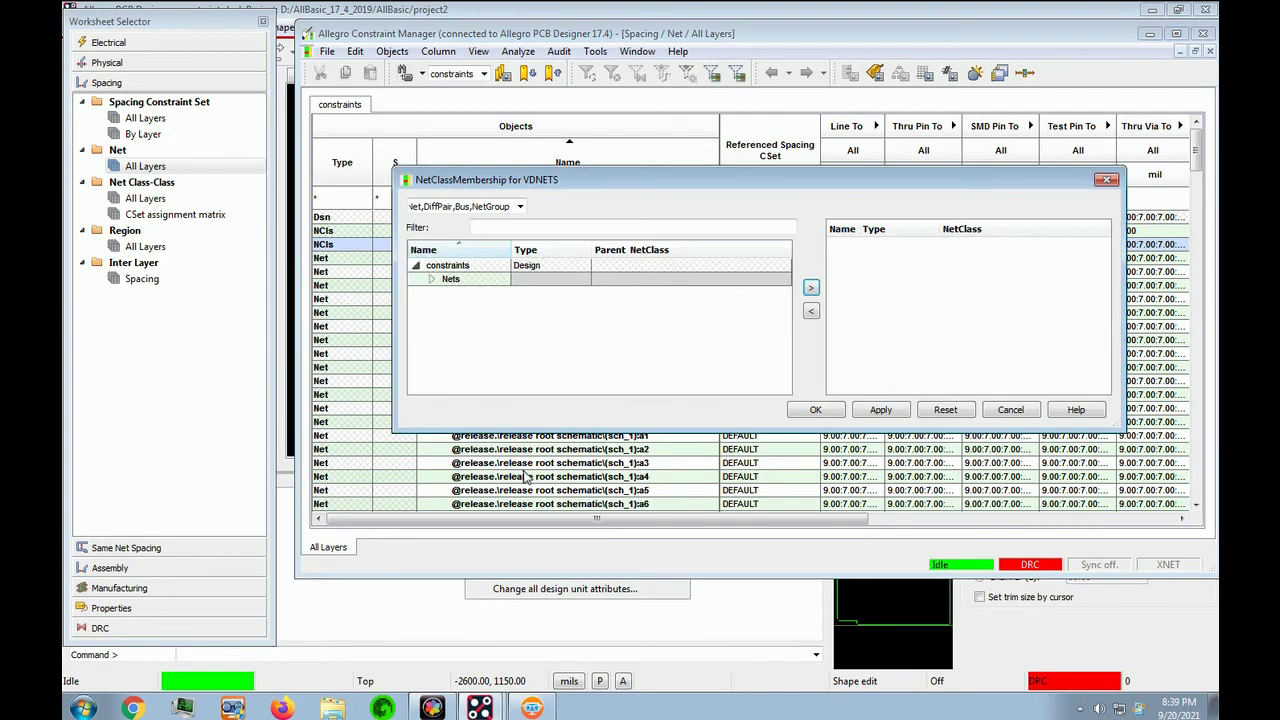
click(500, 230)
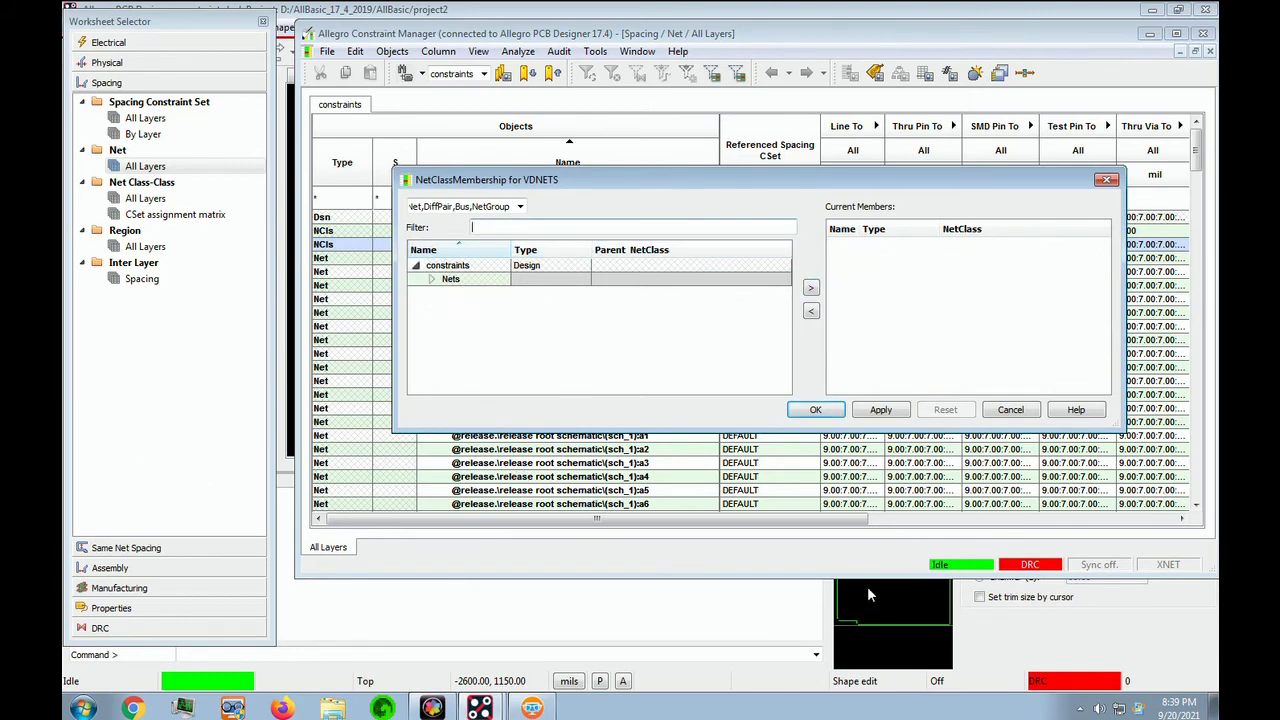
text(VD*)
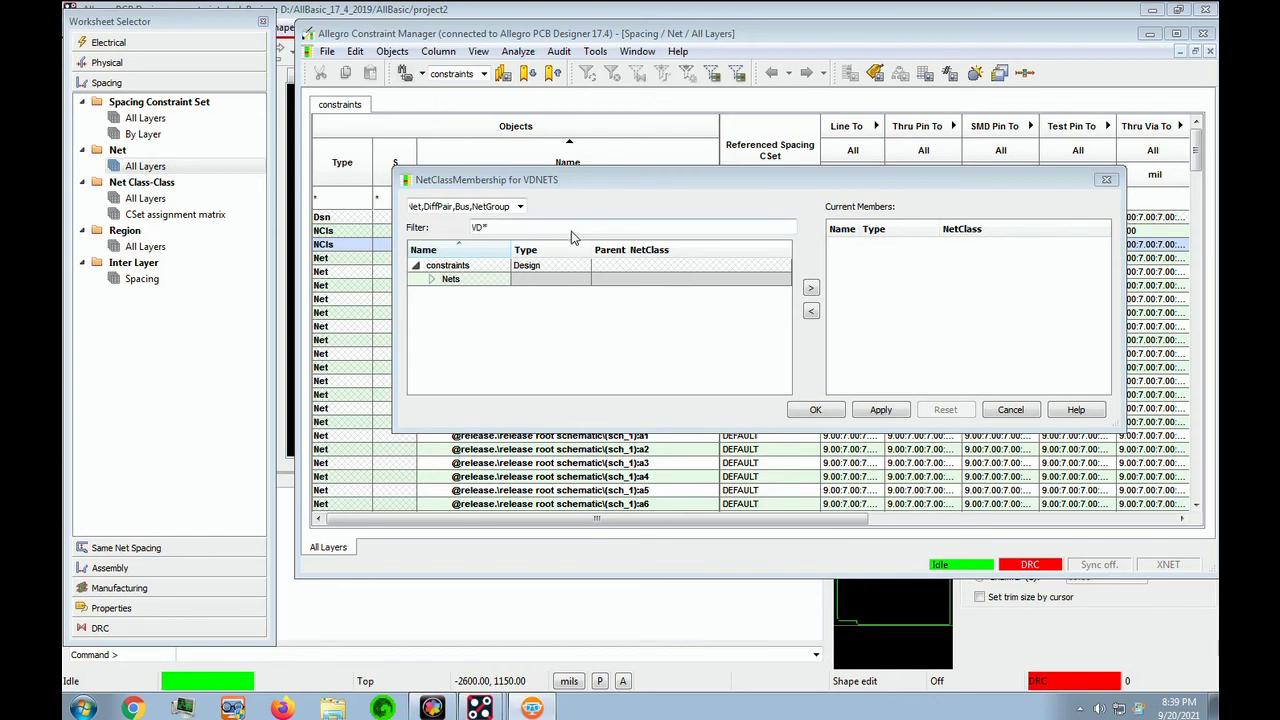
click(453, 283)
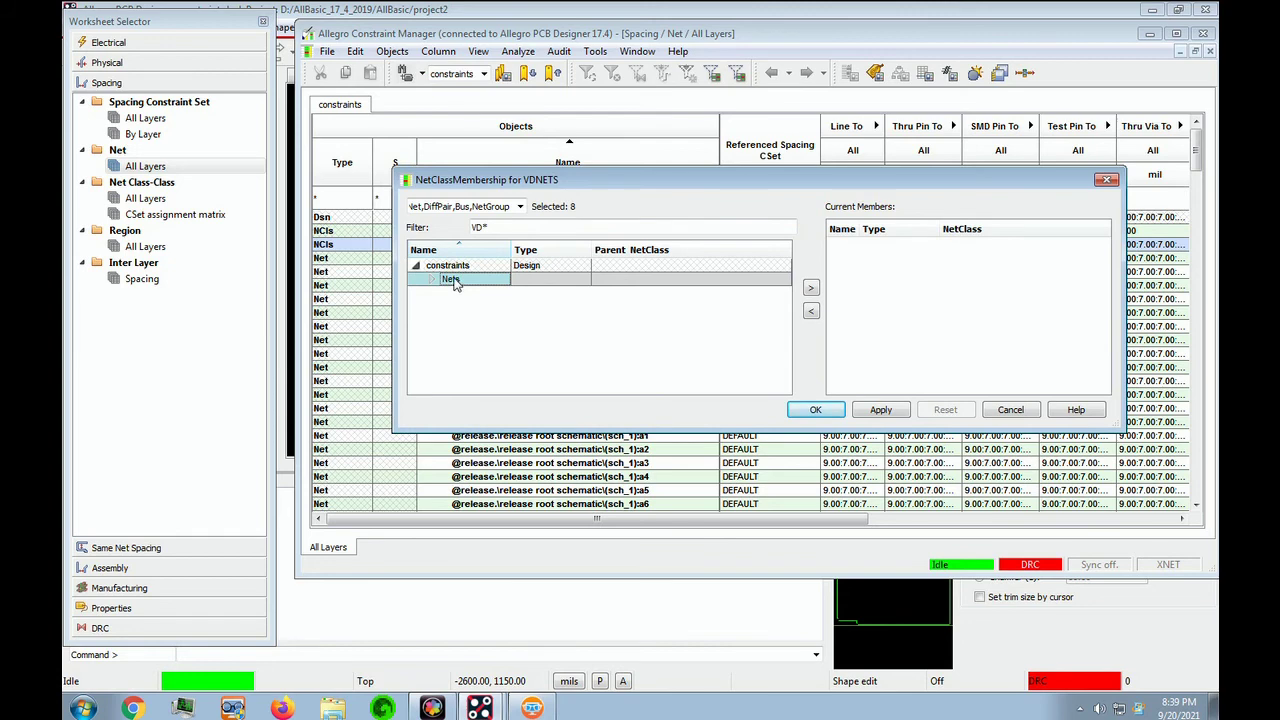
click(432, 281)
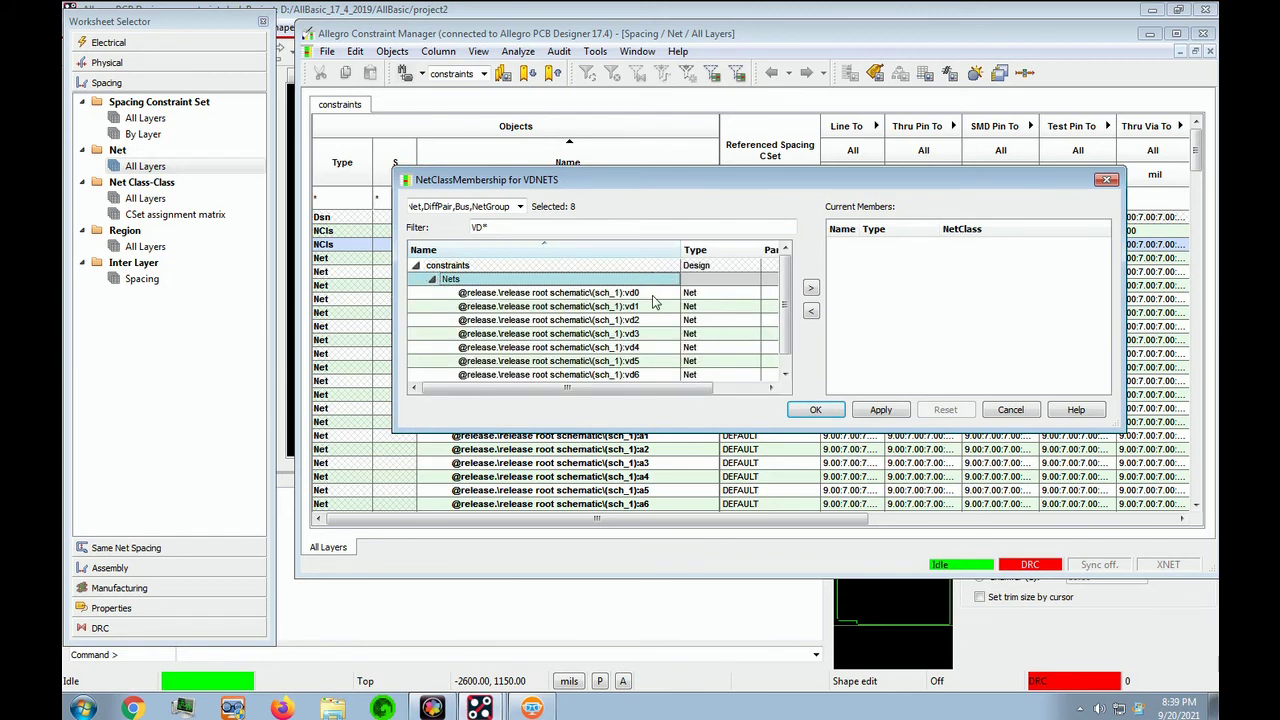
scroll(786, 330, down, 1)
scroll(786, 330, up, 1)
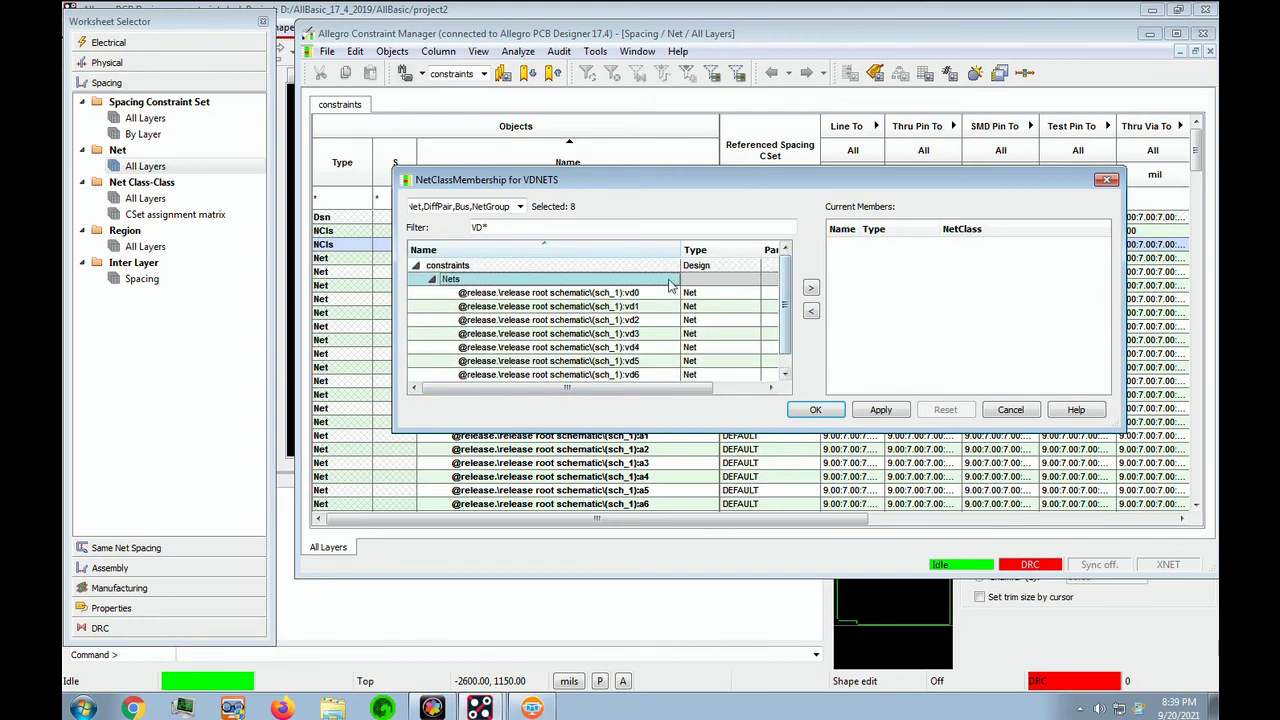
Step: Add the nets vd0 through vd7 to the VDNETS net class and accept the membership
click(655, 294)
drag(655, 297, 668, 452)
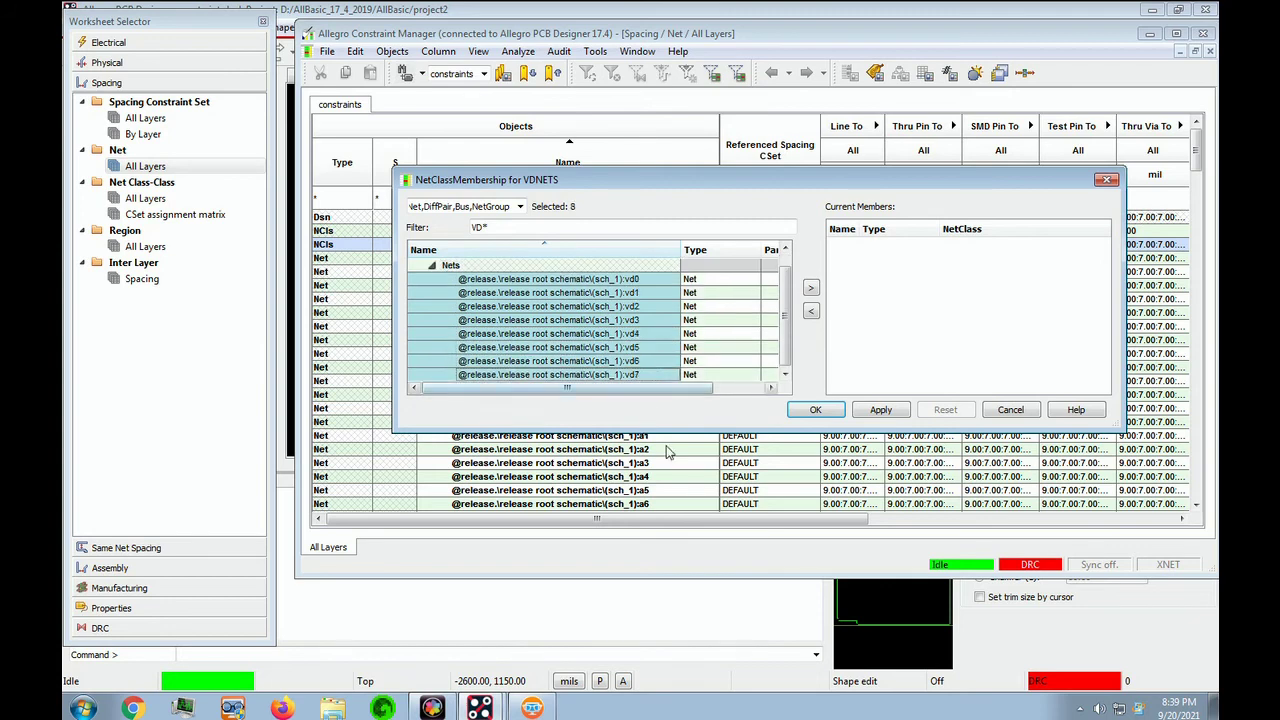
click(811, 289)
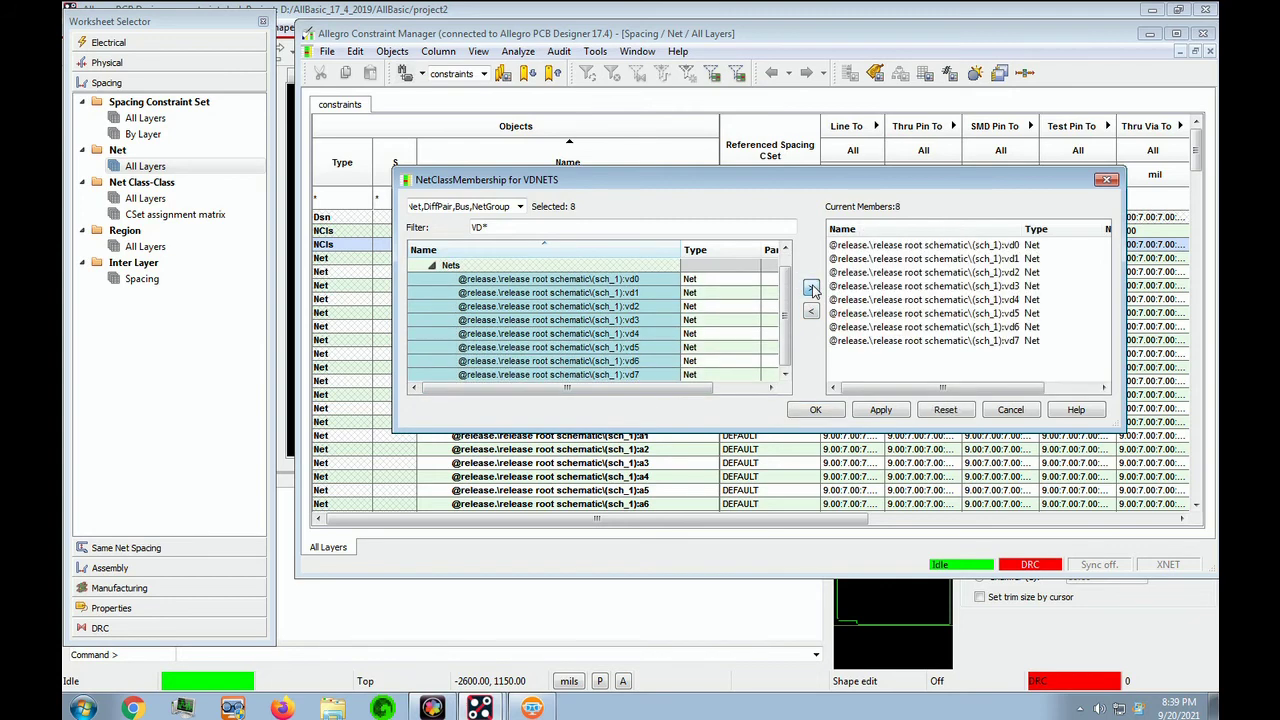
click(864, 578)
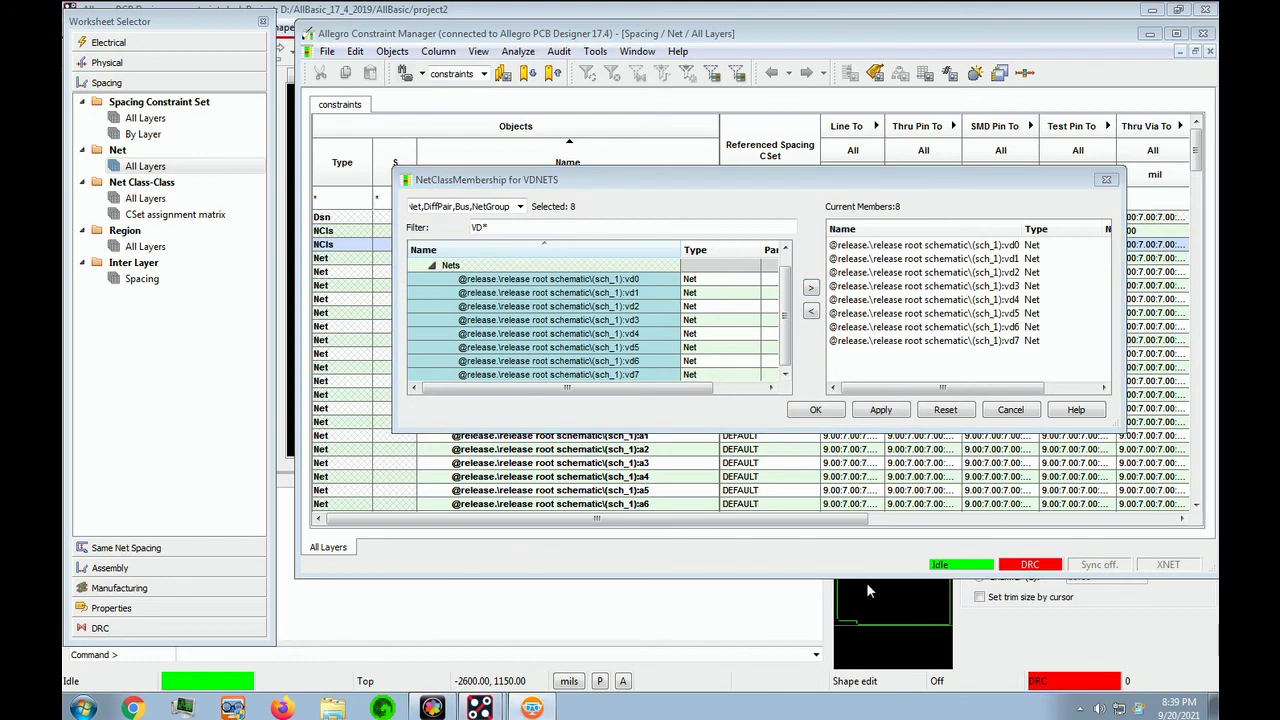
click(816, 414)
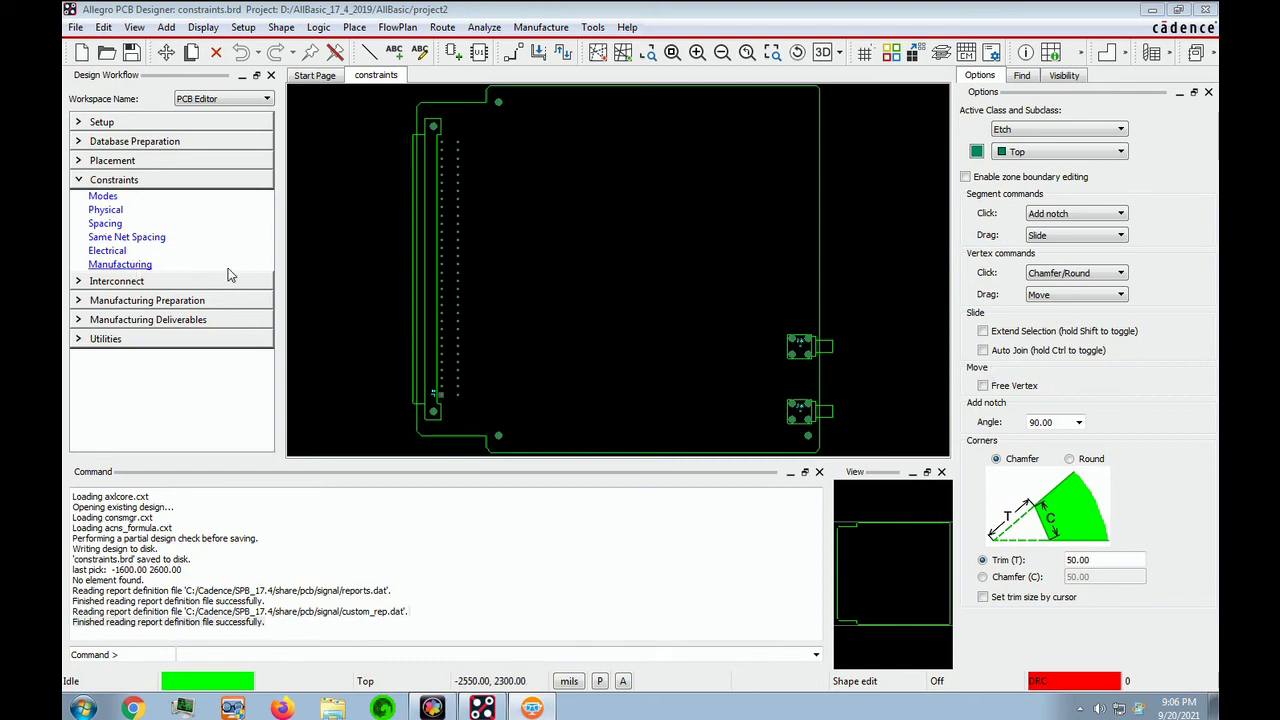
Step: Assign the 15_MIL_SPACE set to the SYNC-to-SYNC pair in the spacing net class-class CSet assignment matrix
click(103, 224)
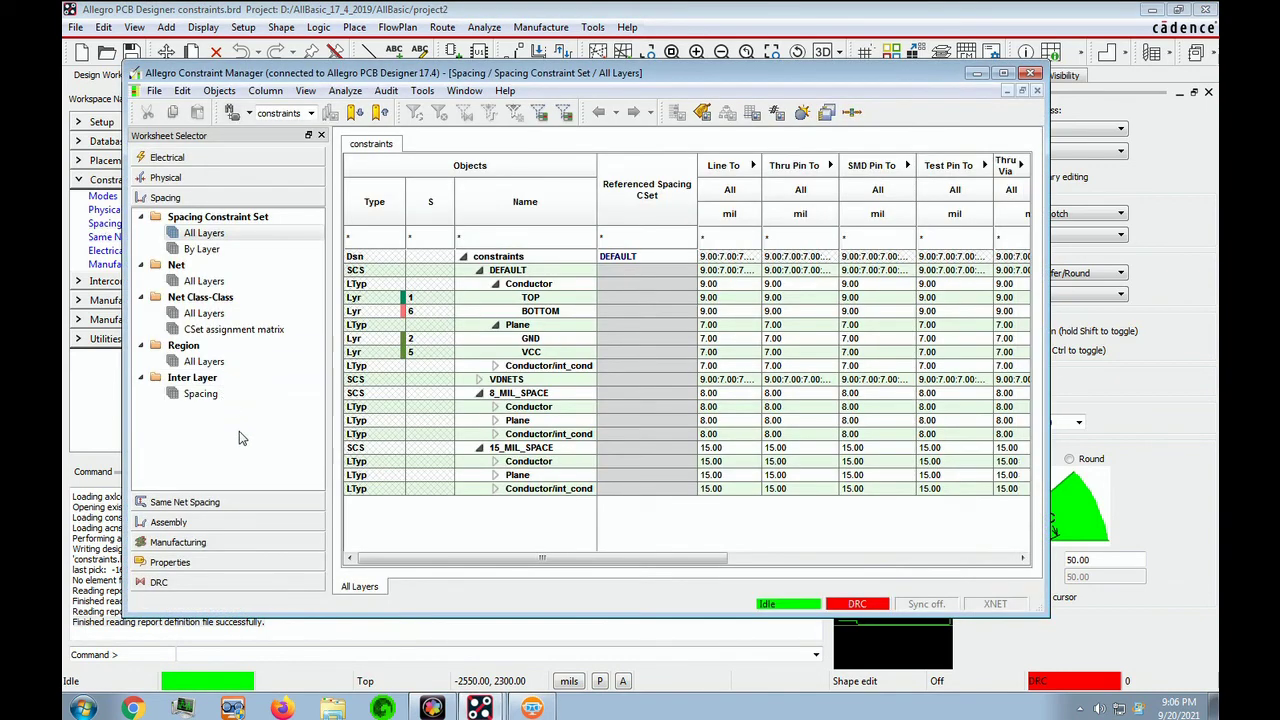
click(250, 333)
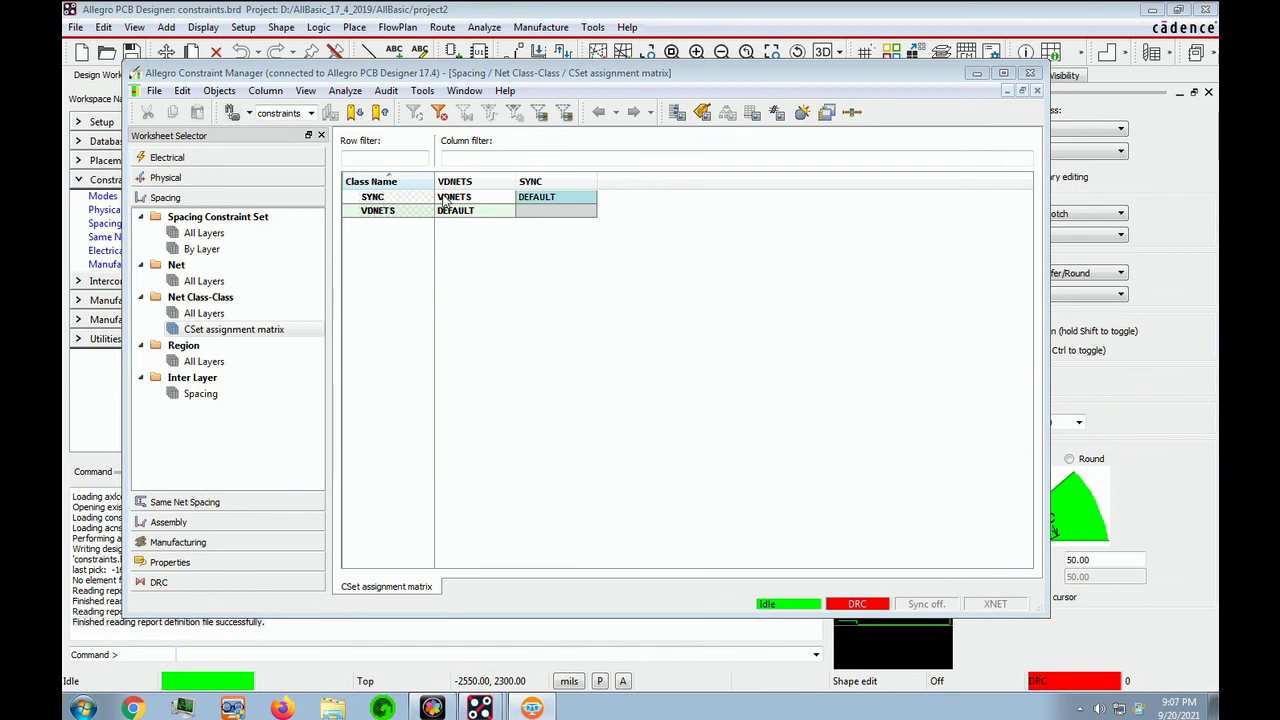
click(549, 203)
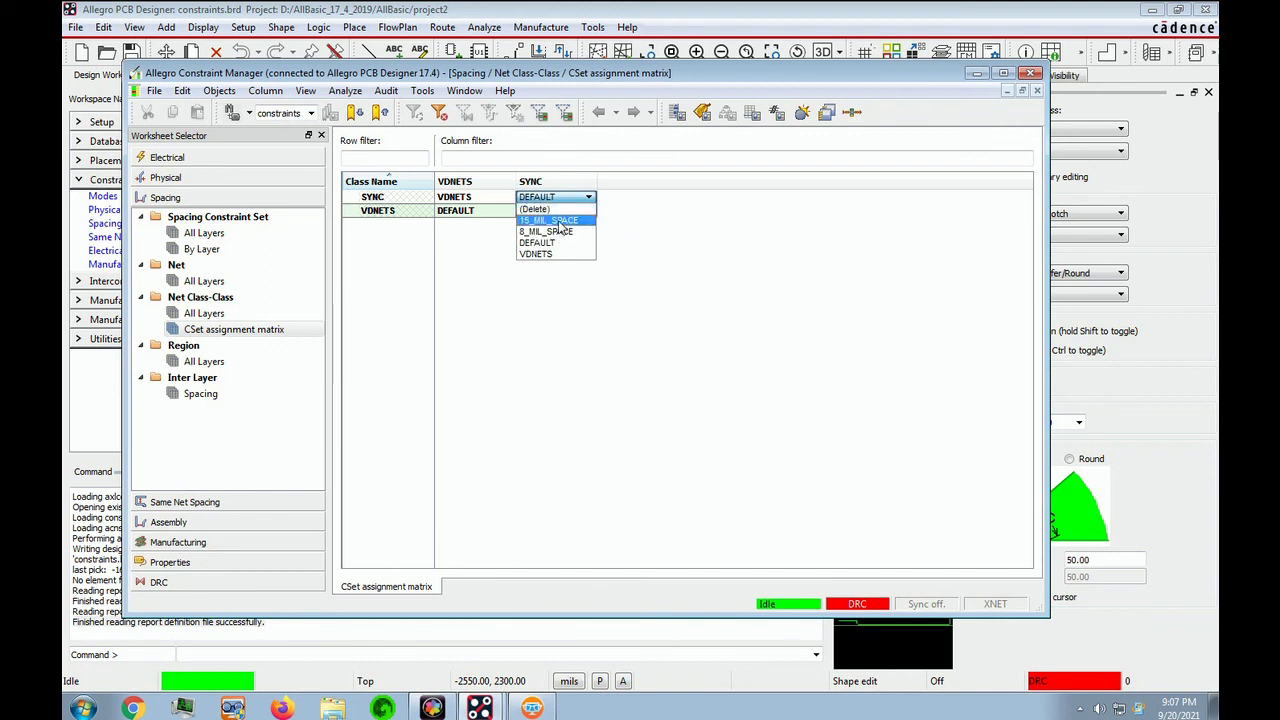
click(562, 222)
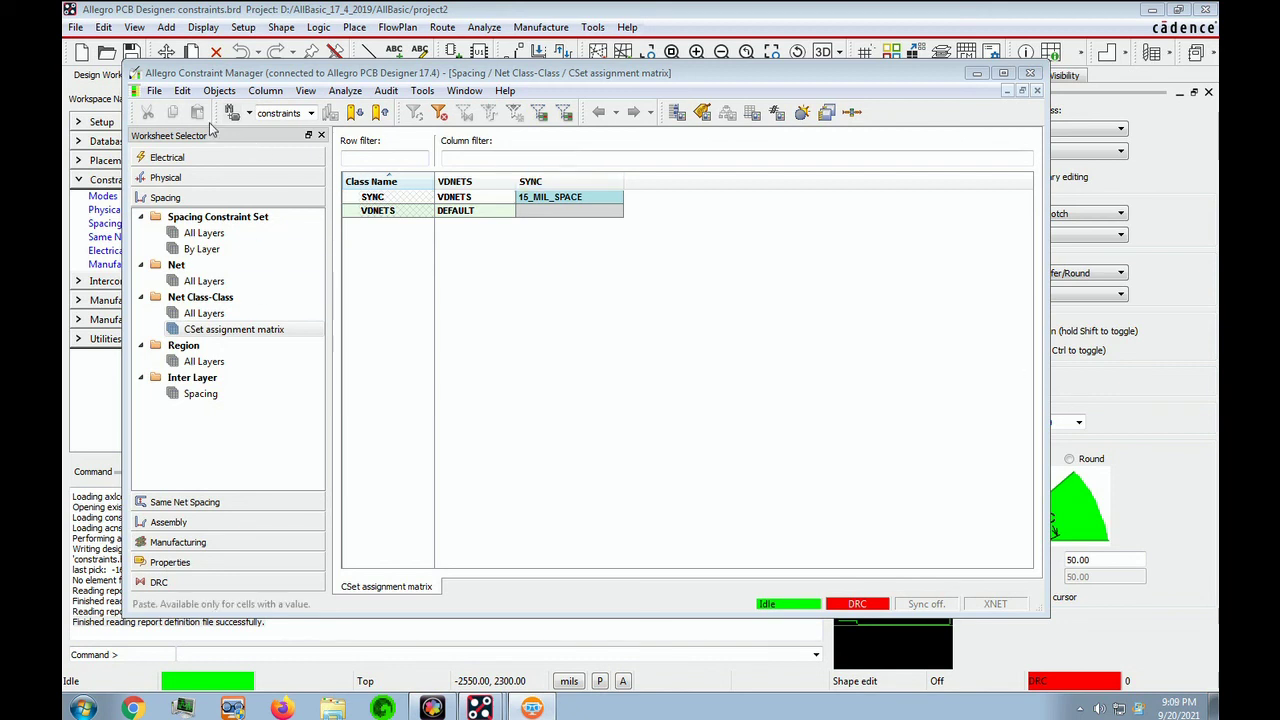
Step: Close Constraint Manager and save the board design, overwriting the existing constraints.brd file
click(154, 91)
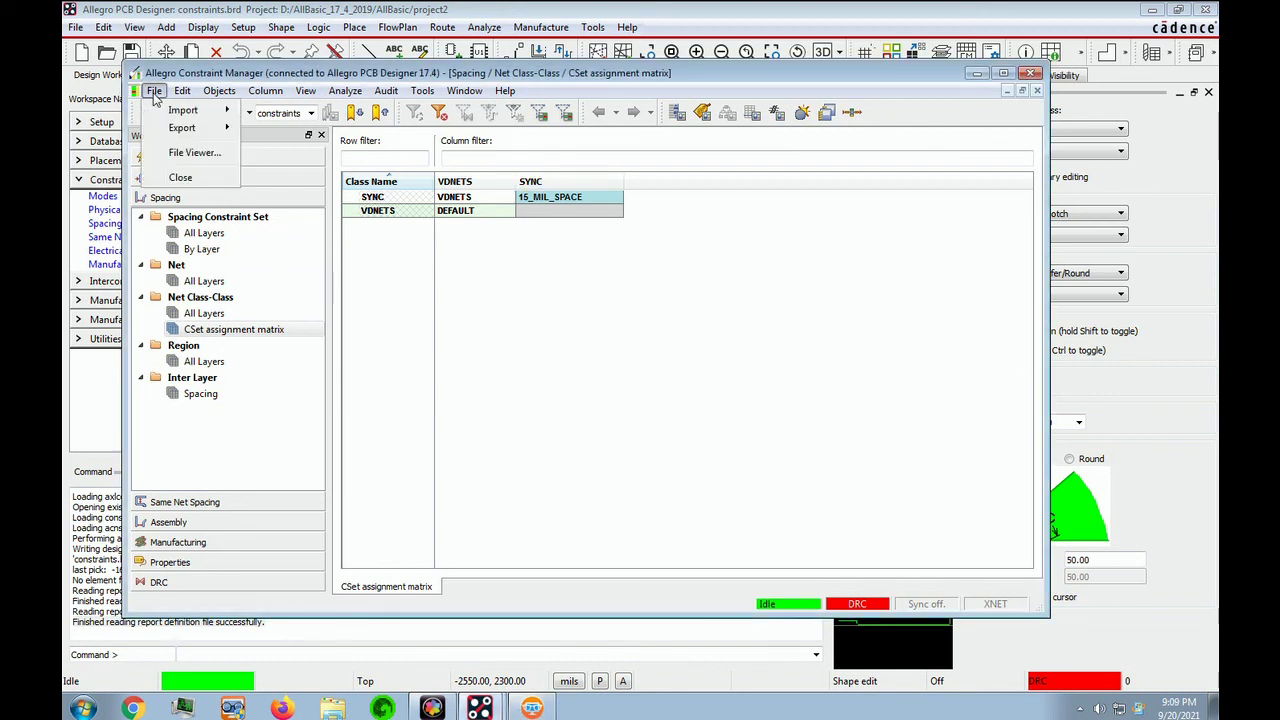
click(181, 178)
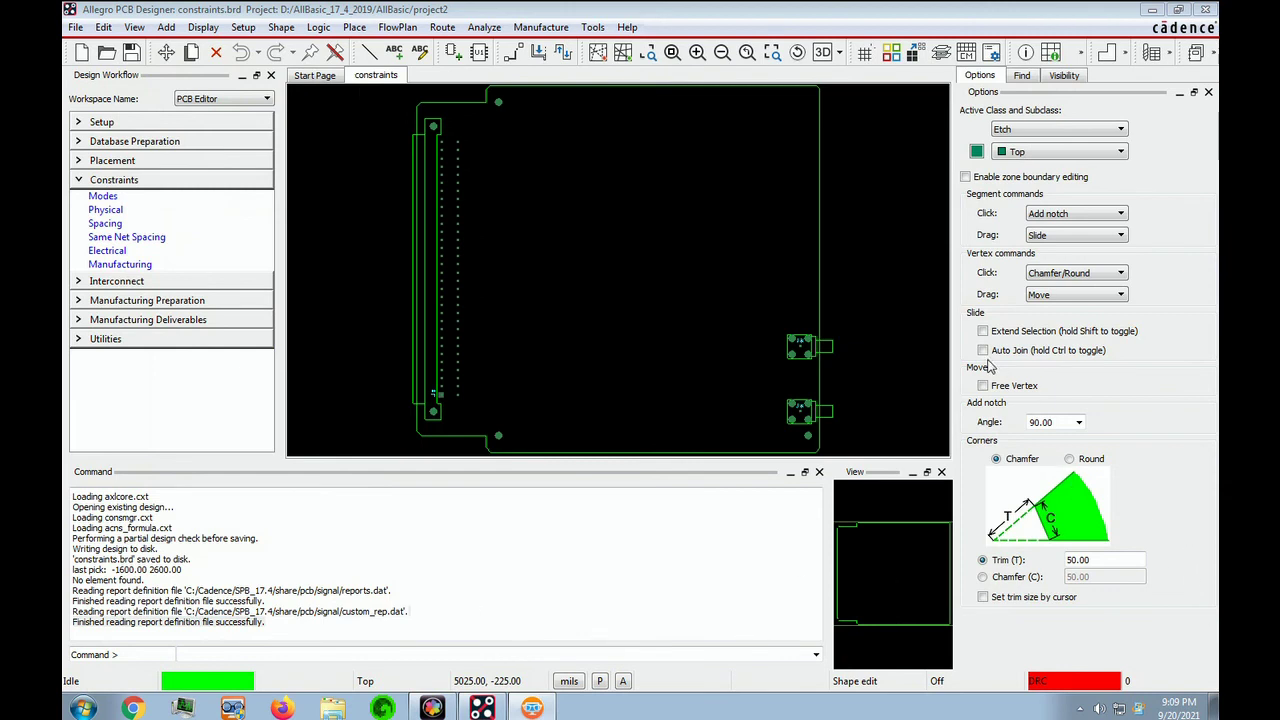
click(75, 27)
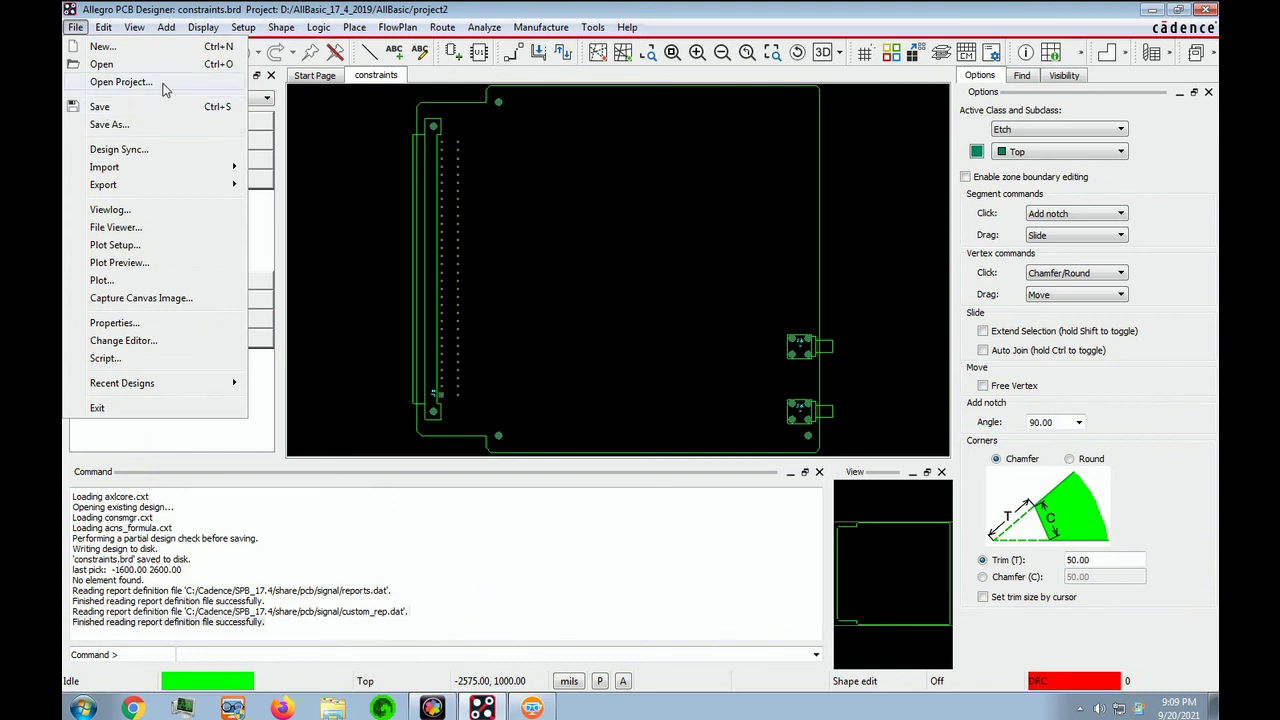
click(100, 106)
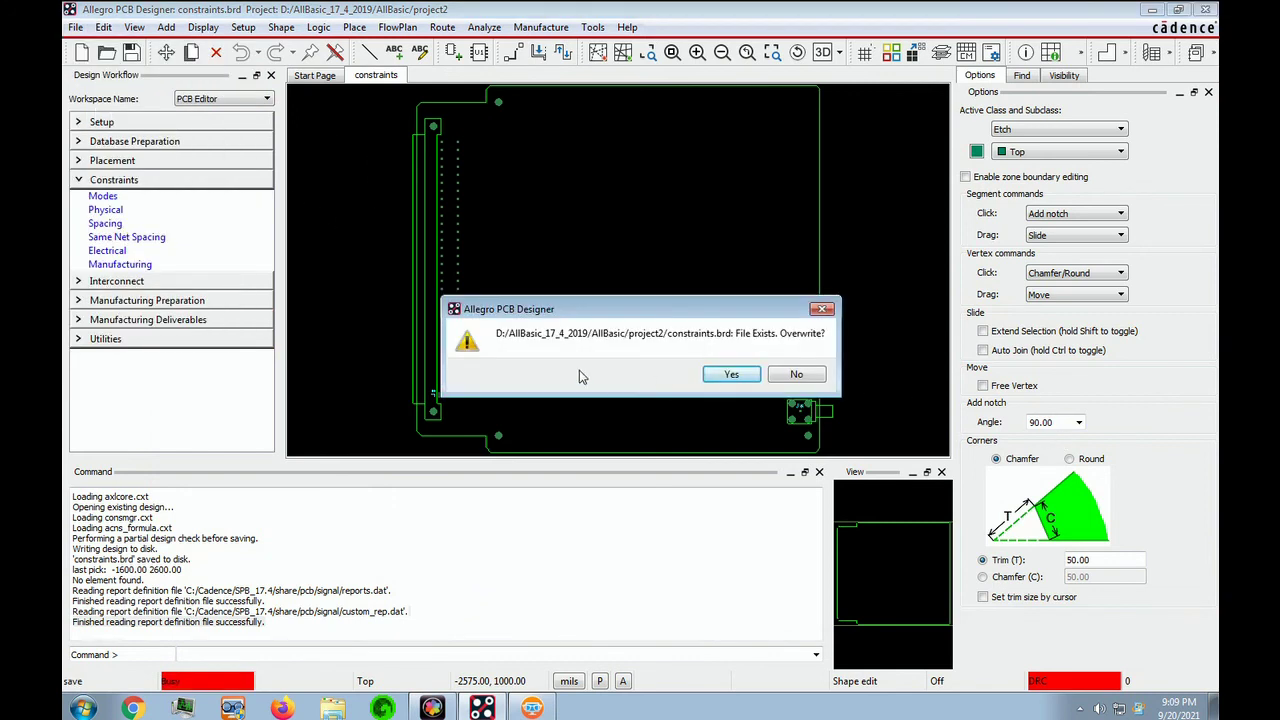
click(732, 375)
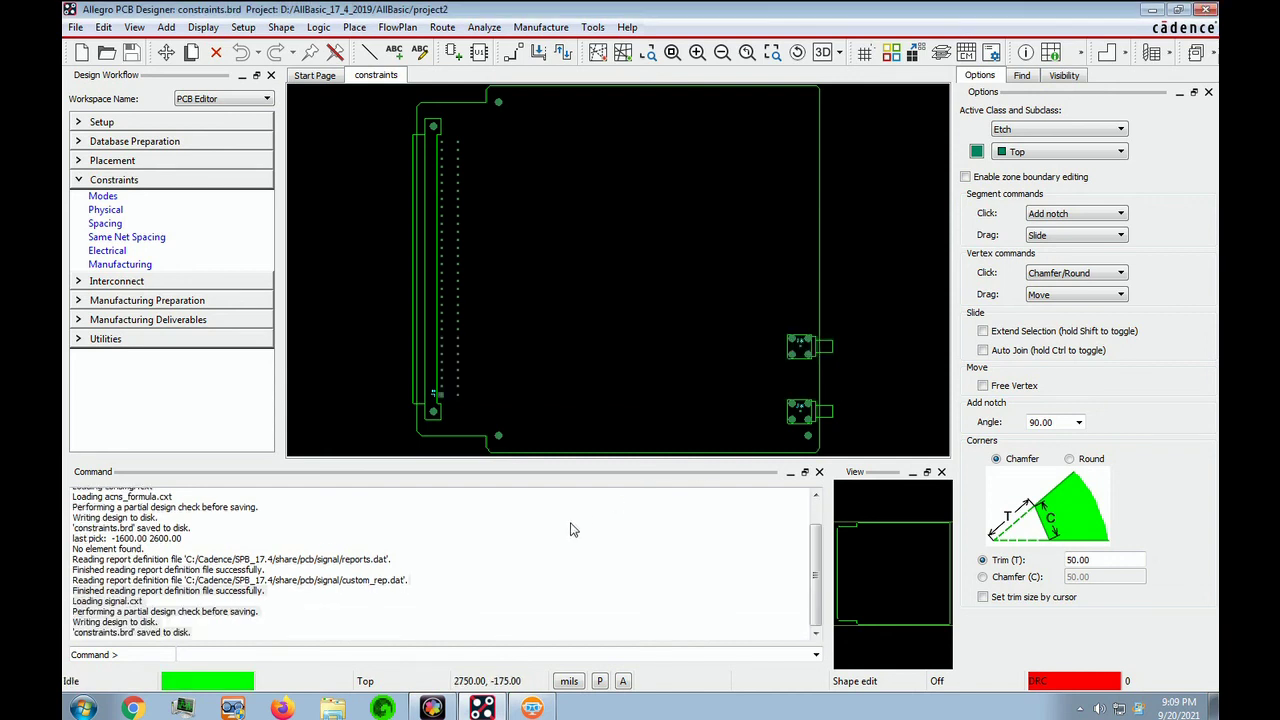